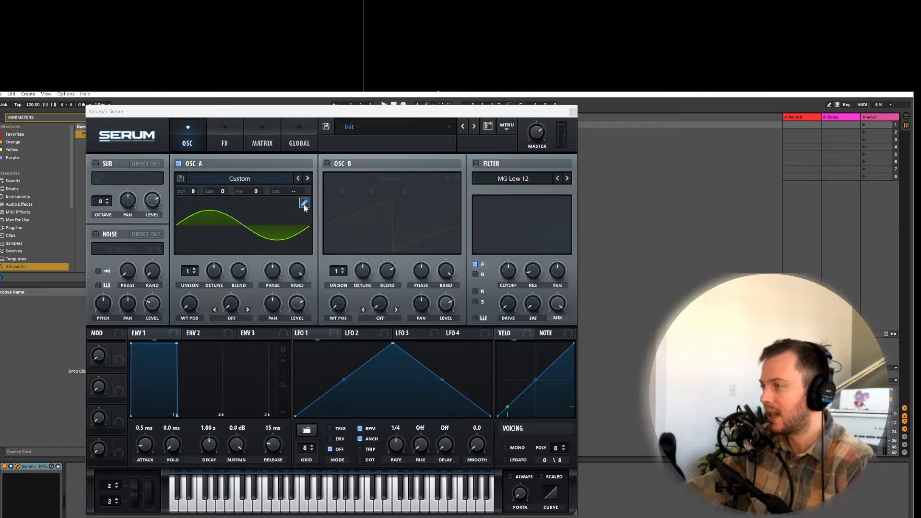
Step: Open Oscillator A's wavetable editor and clear the first harmonic (bin 1) of the sine wave
click(303, 203)
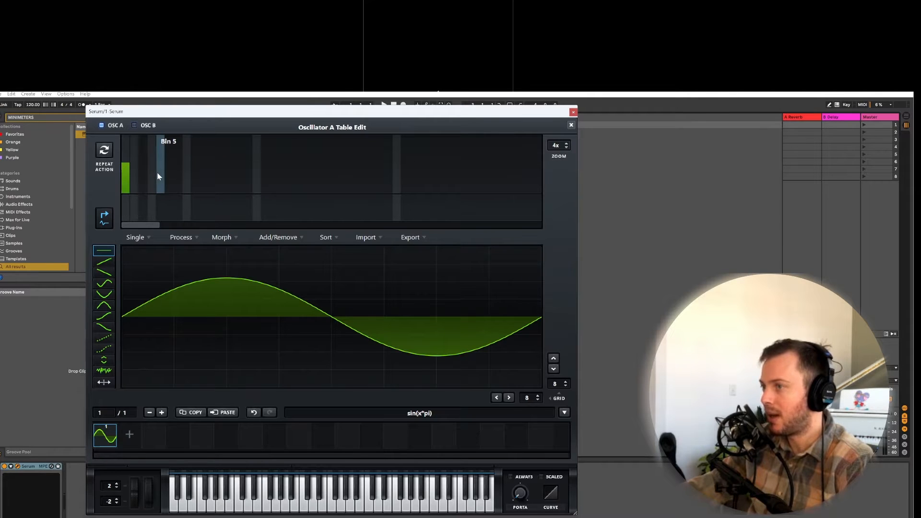
click(128, 174)
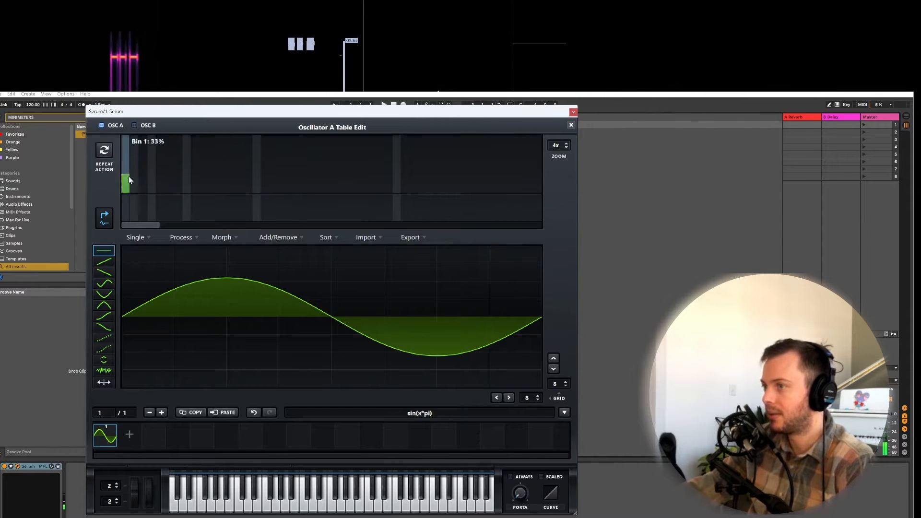
double_click(129, 174)
Step: Try harmonics in bins 5 and 8, clear them, and leave only bin 10 at roughly half level
click(162, 164)
double_click(162, 164)
click(188, 165)
click(190, 185)
click(205, 172)
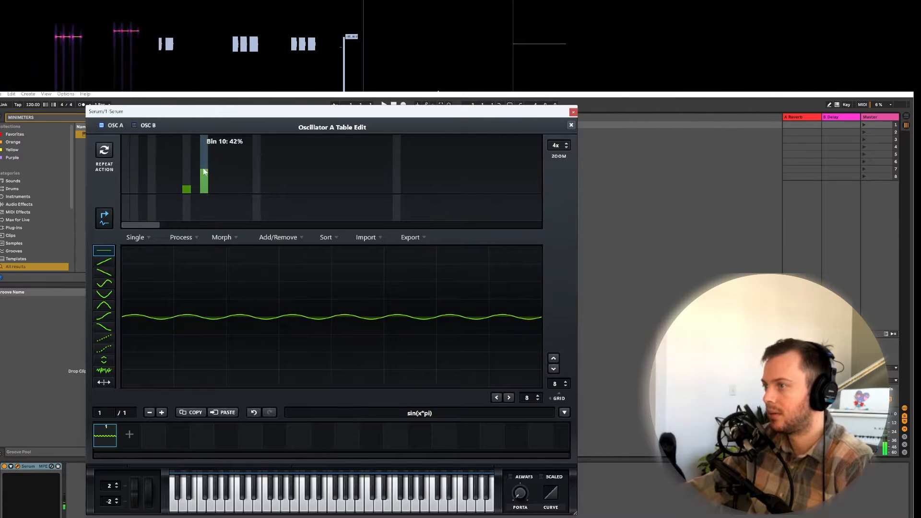
drag(204, 172, 204, 167)
double_click(186, 189)
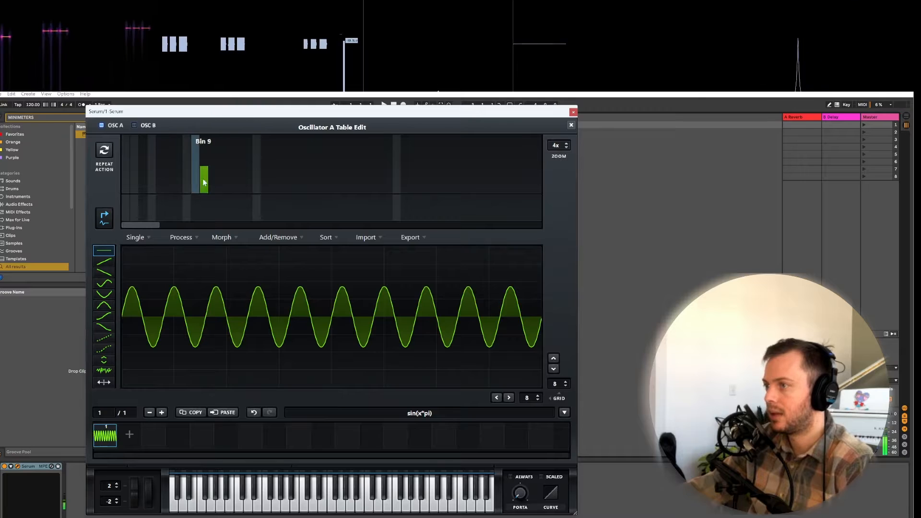
Step: Add harmonics in bin 5 and bin 1 alongside the existing bin 10 harmonic
click(163, 172)
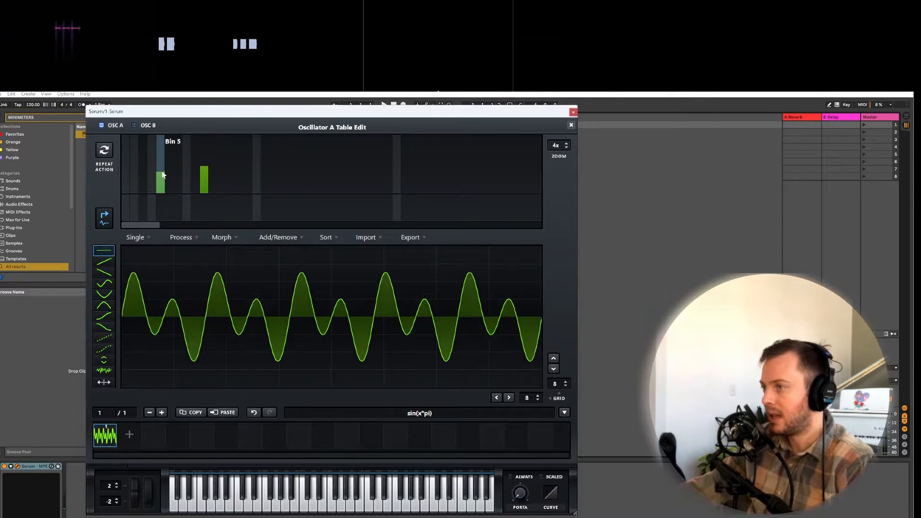
mouse_move(152, 170)
mouse_down()
mouse_move(134, 169)
mouse_move(168, 177)
mouse_up()
click(126, 166)
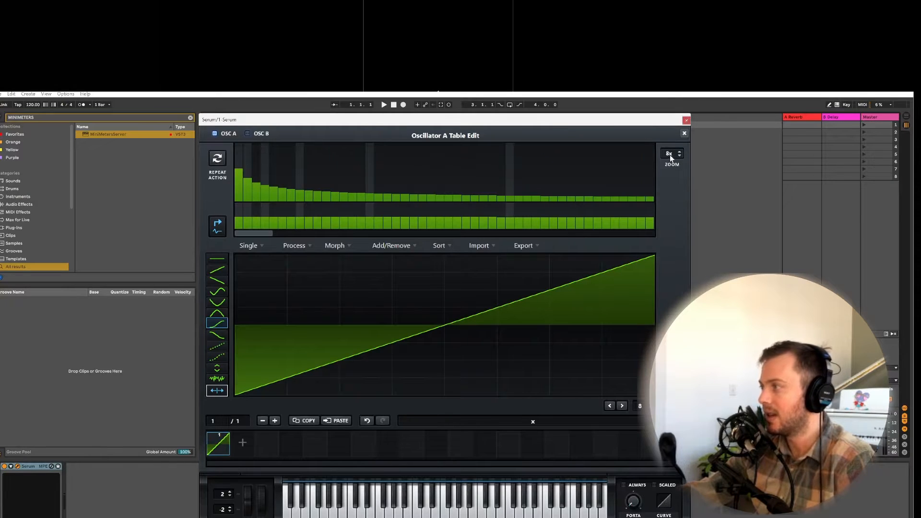
Step: Examine the harmonic spectra of the saw and square waves at 8x zoom and zoomed out
drag(668, 153, 648, 309)
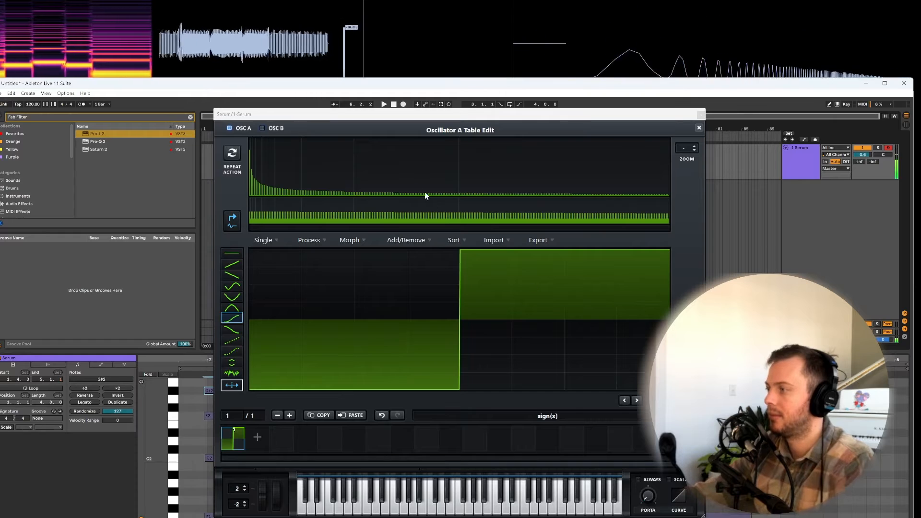
drag(685, 149, 736, 65)
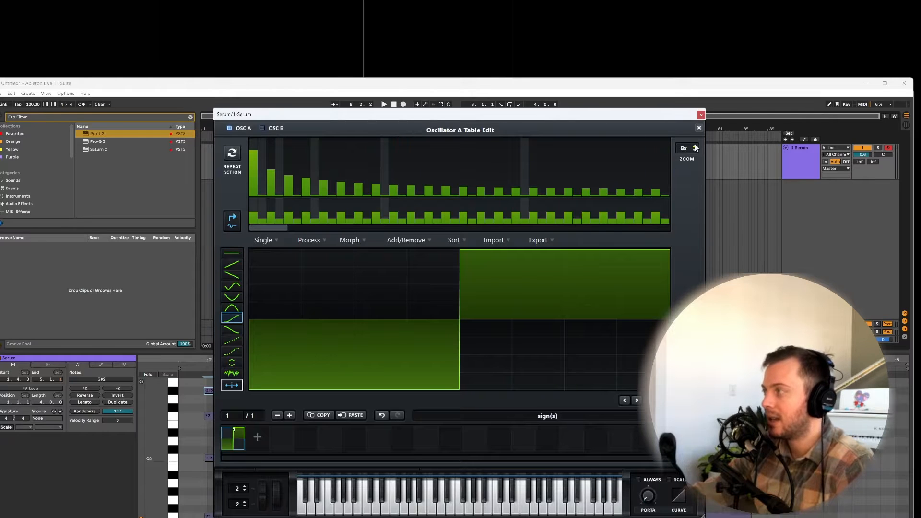
drag(685, 158, 657, 289)
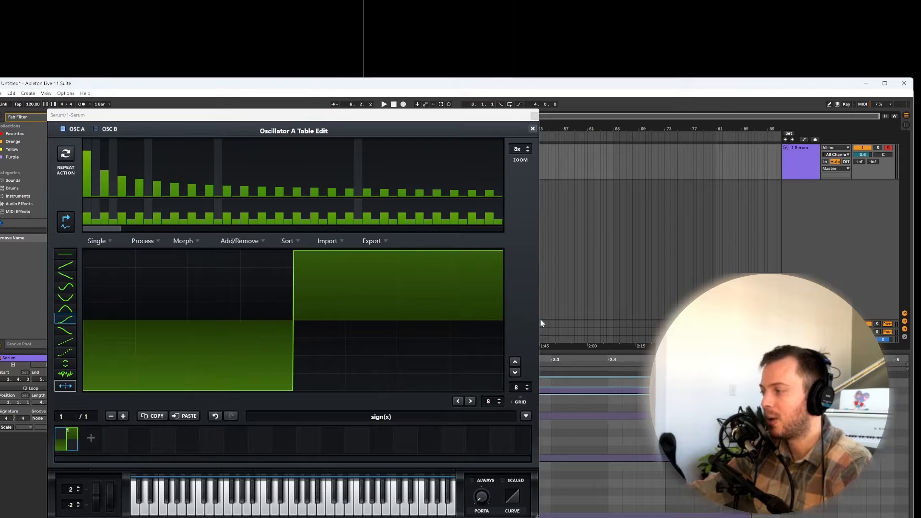
Step: Load the "just saw" single formula and clear its even harmonics by hand from bin 2 through bin 14
click(526, 415)
mouse_move(569, 425)
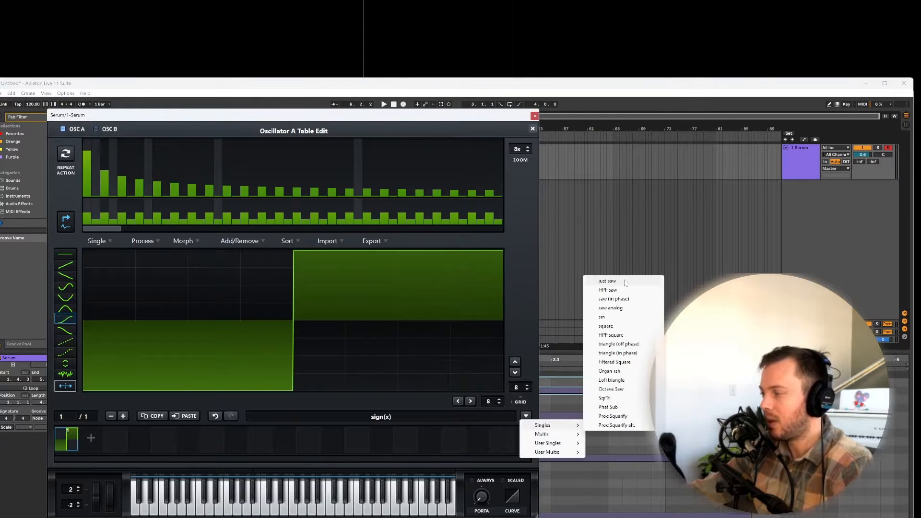
click(608, 281)
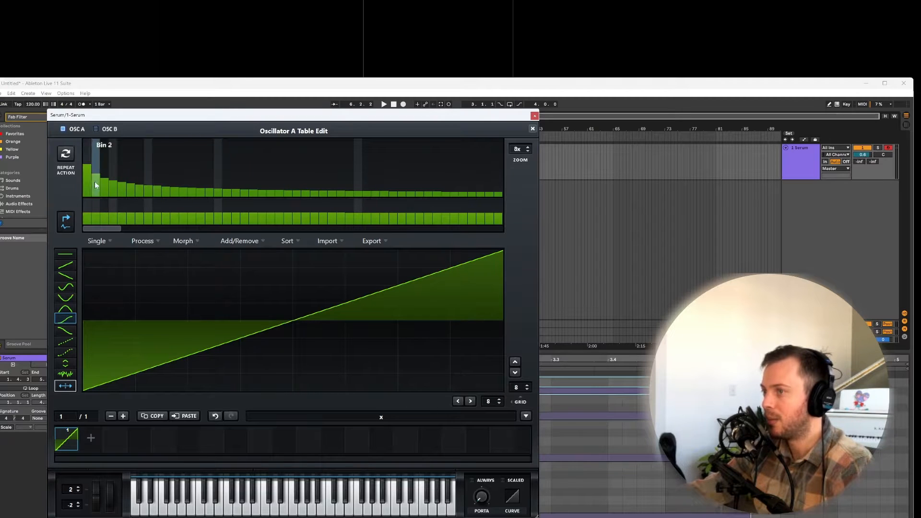
mouse_move(94, 185)
mouse_down()
mouse_move(96, 210)
mouse_move(201, 211)
mouse_up()
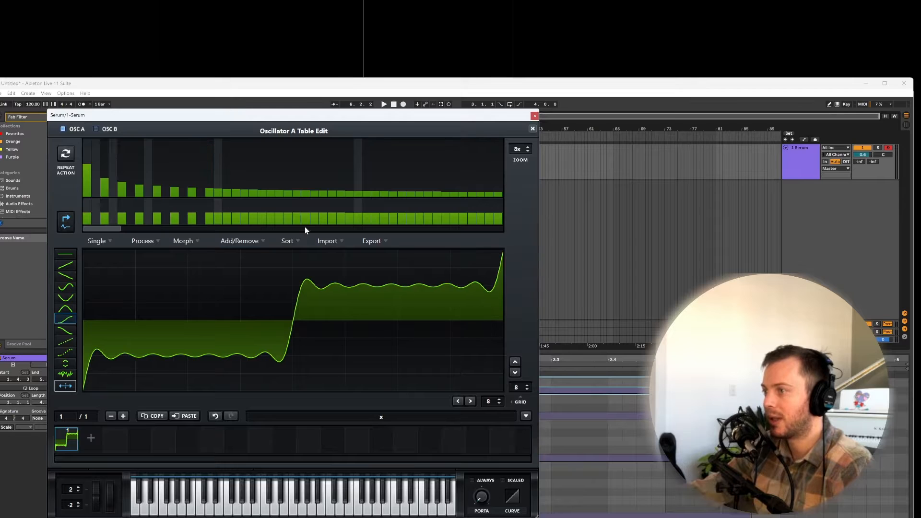
Step: Apply the Proc:Squarify multi formula to the partly edited saw wave to keep only its odd harmonics
click(525, 416)
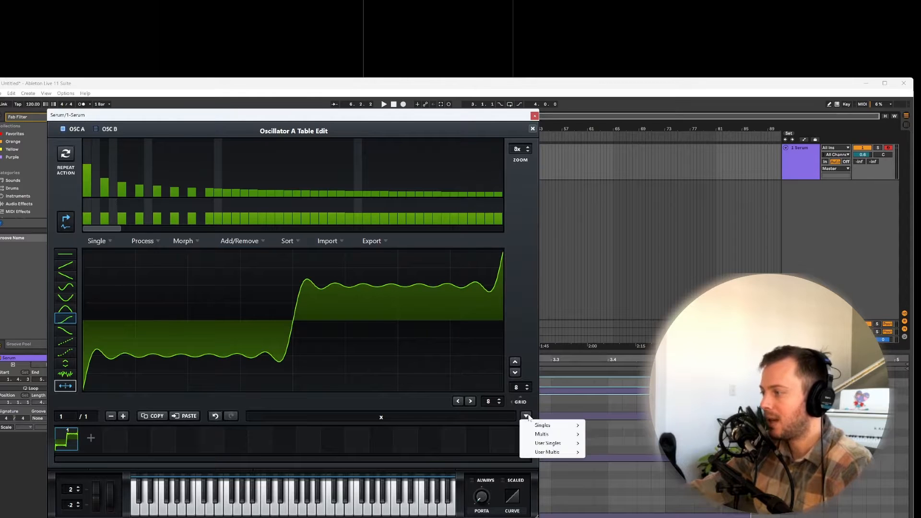
mouse_move(546, 428)
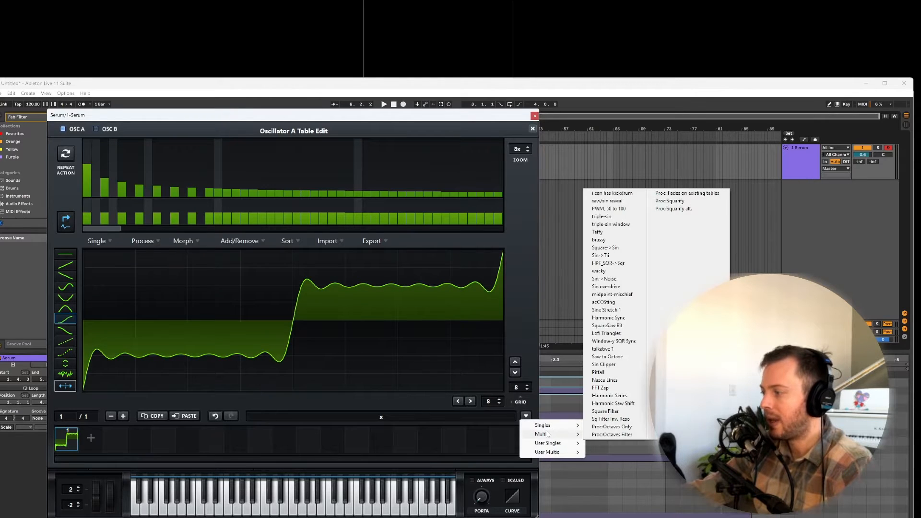
click(670, 201)
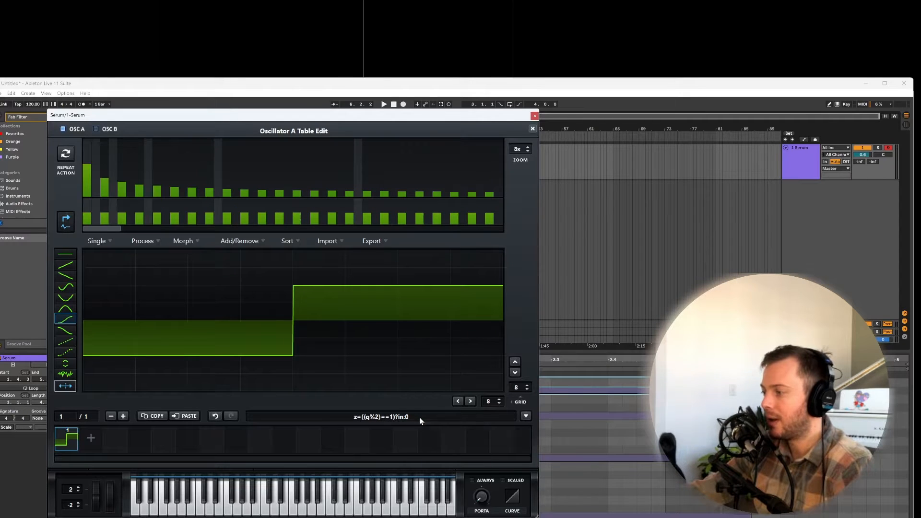
click(389, 419)
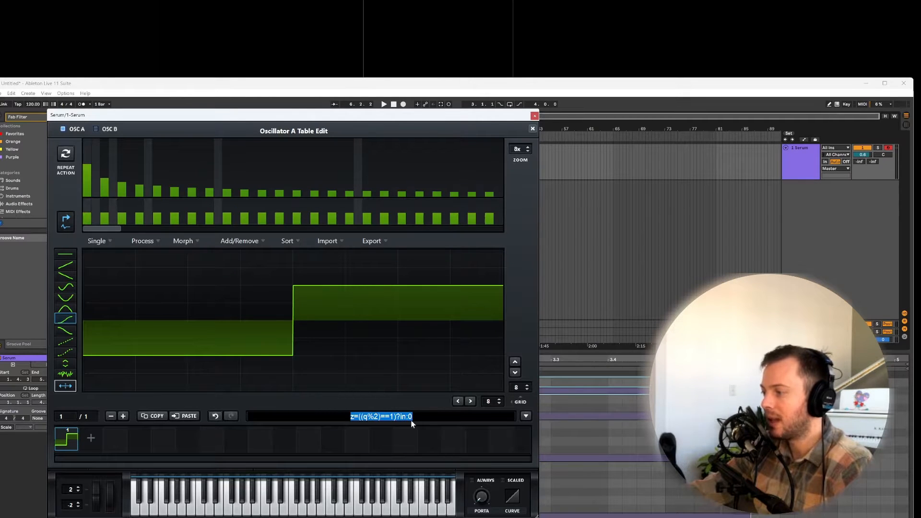
click(146, 244)
click(157, 253)
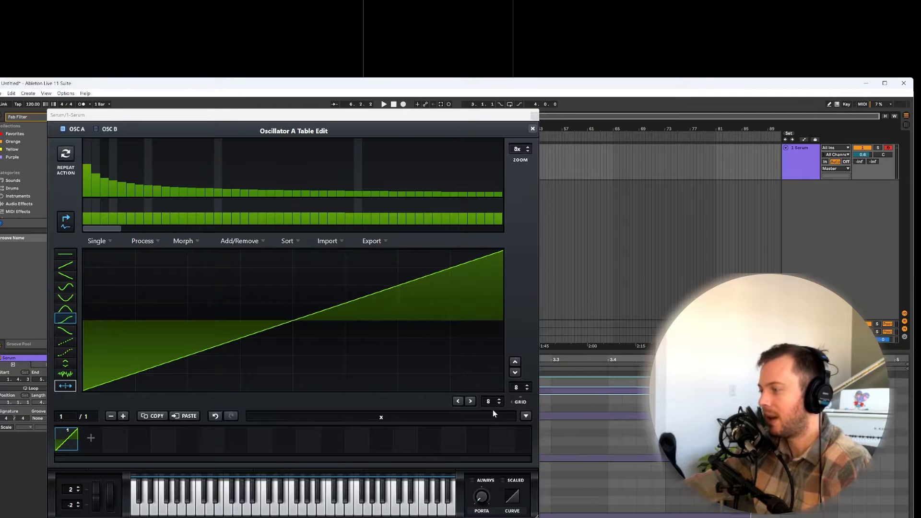
Step: Apply the saved user single formula "Modulo harmonics" to the saw wave, keeping only its even harmonics
click(526, 416)
mouse_move(550, 443)
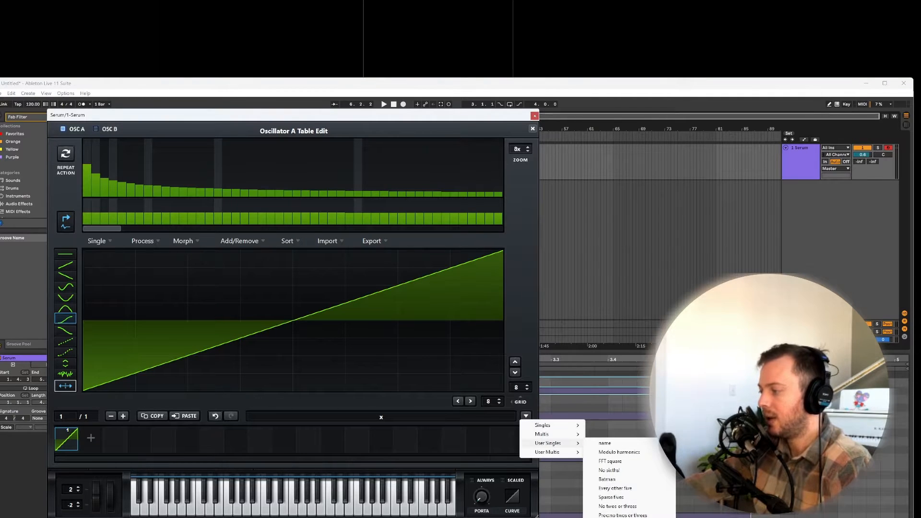
click(619, 452)
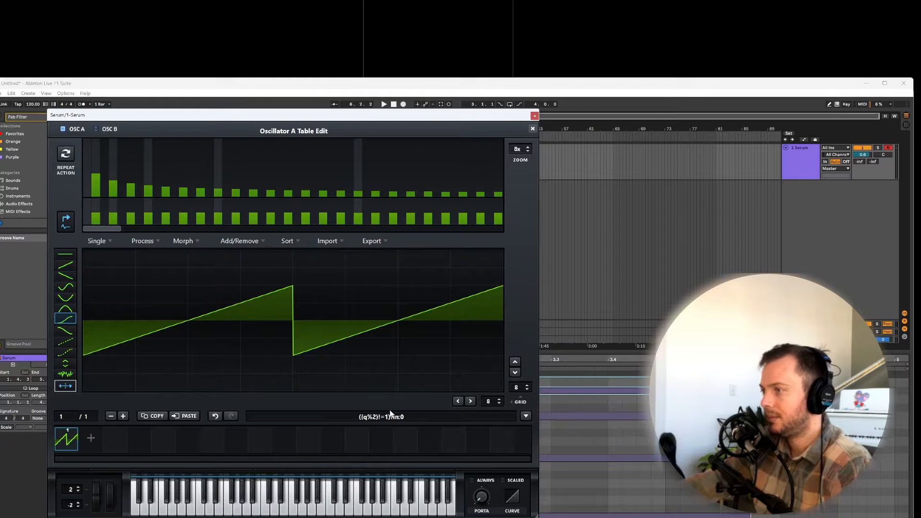
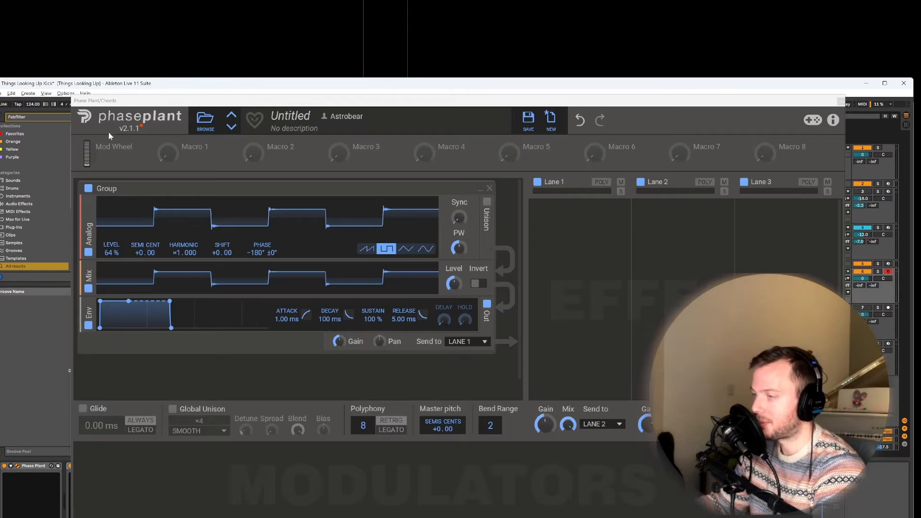
Step: Duplicate the square Analog oscillator into a stack and set the fourth copy to harmonic 8 with its level at 8%
drag(90, 238, 144, 251)
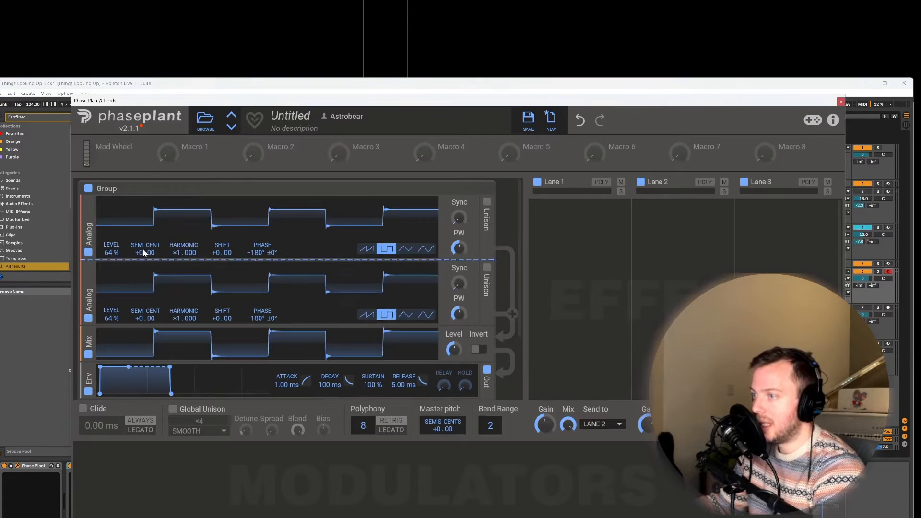
right_click(177, 316)
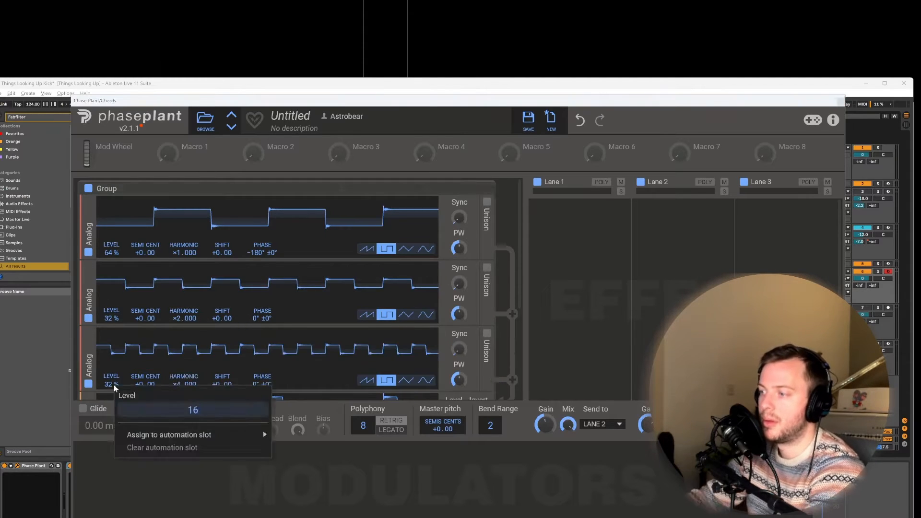
right_click(173, 329)
text(8)
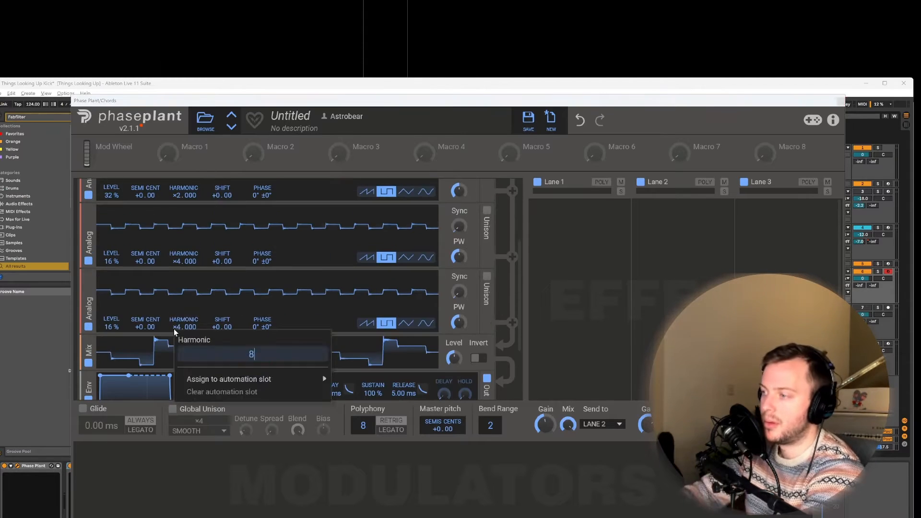
key(Return)
right_click(103, 328)
text(8)
key(Return)
Step: Set the harmonics of the following oscillator copies to ×16 and up to ×64
right_click(174, 353)
text(16)
right_click(173, 338)
text(6)
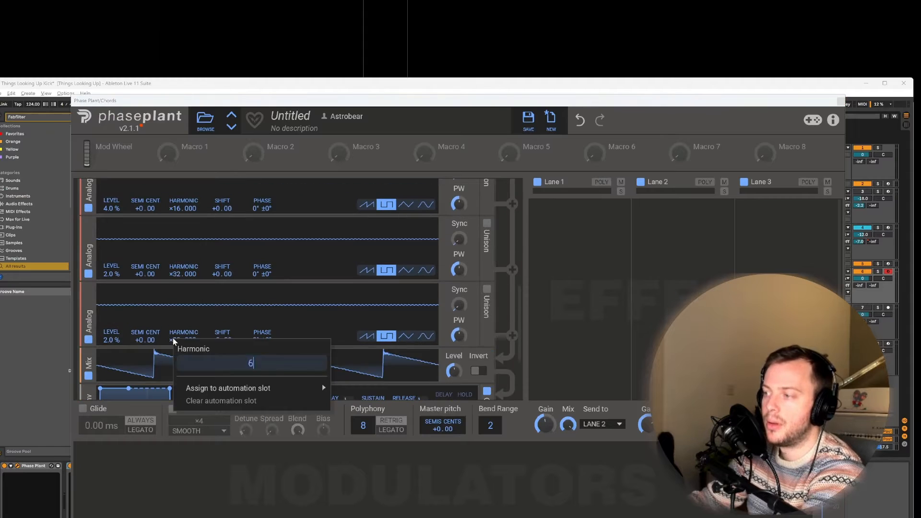
key(Return)
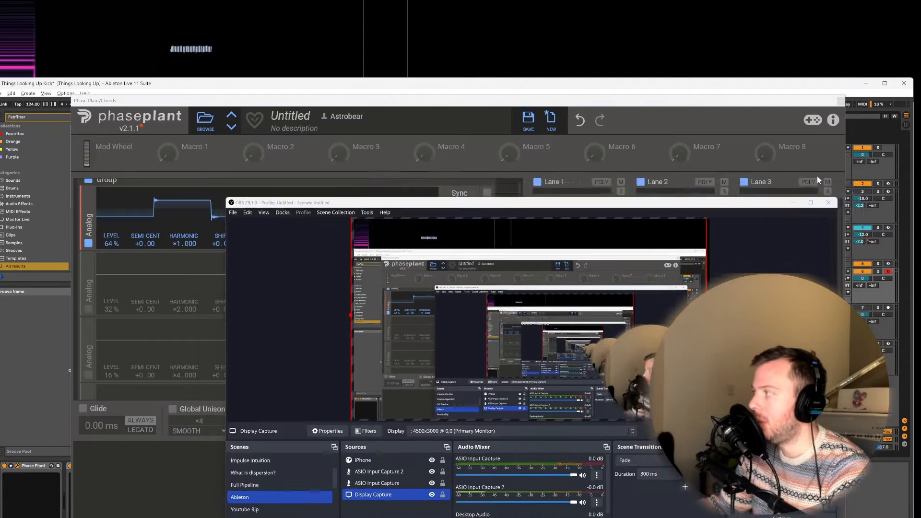
Step: Enable the ×2, ×4, ×8 and ×16 square oscillators one after another on top of the fundamental
click(818, 180)
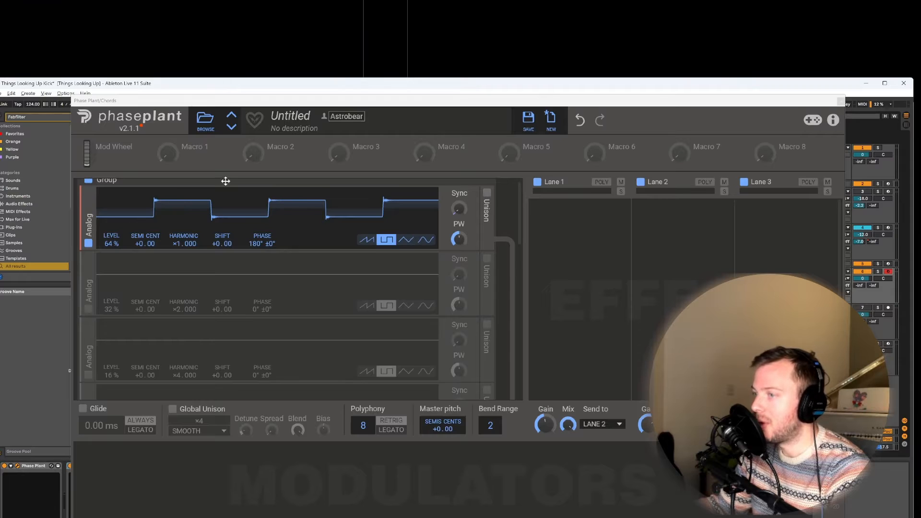
click(88, 308)
click(88, 374)
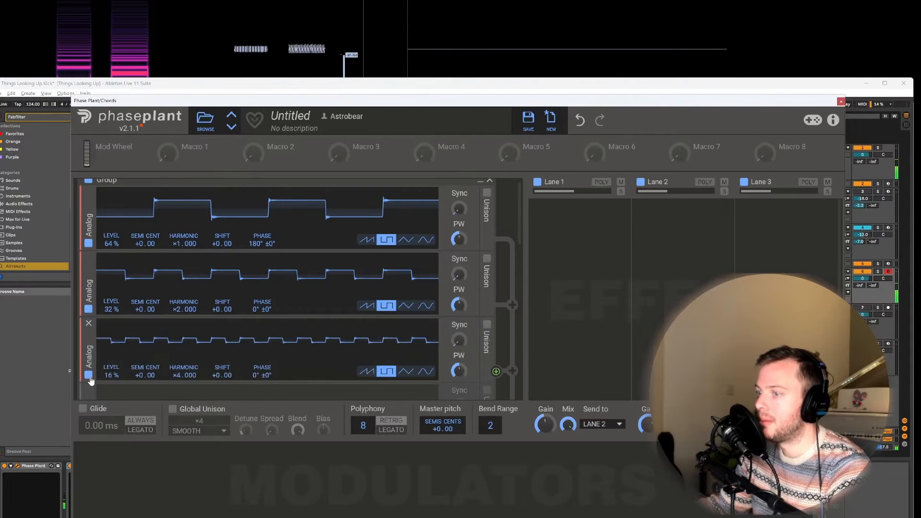
scroll(108, 369, down, 1)
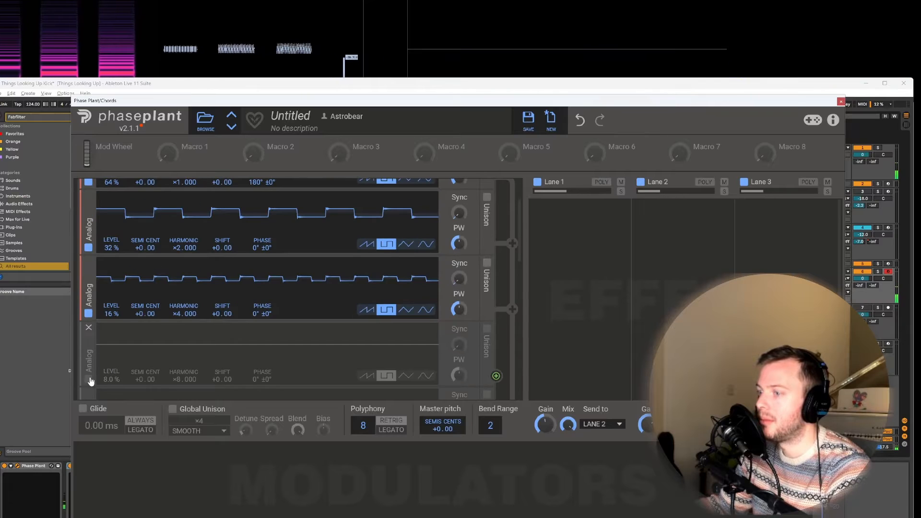
click(88, 379)
scroll(89, 379, down, 1)
click(89, 385)
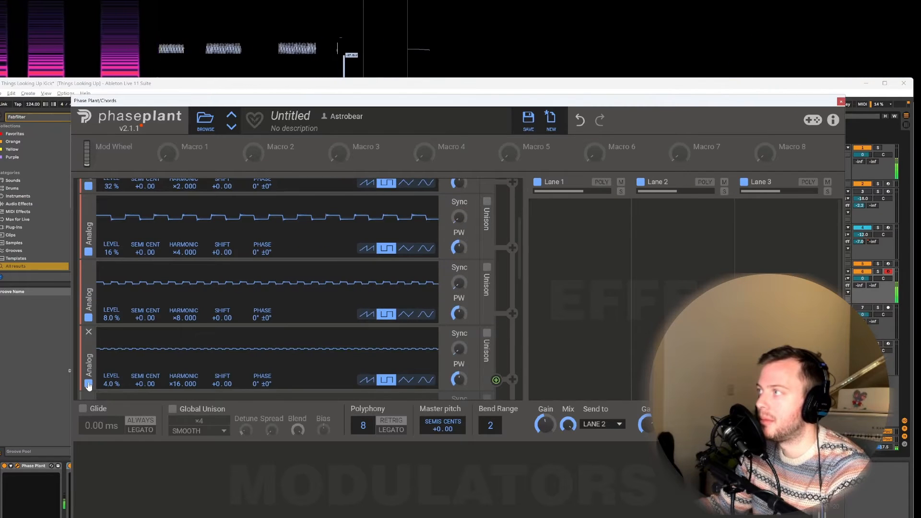
Step: Enable the ×32 and ×64 square oscillators and the two ×64 copies transposed +12 and +24 semitones
scroll(106, 350, down, 1)
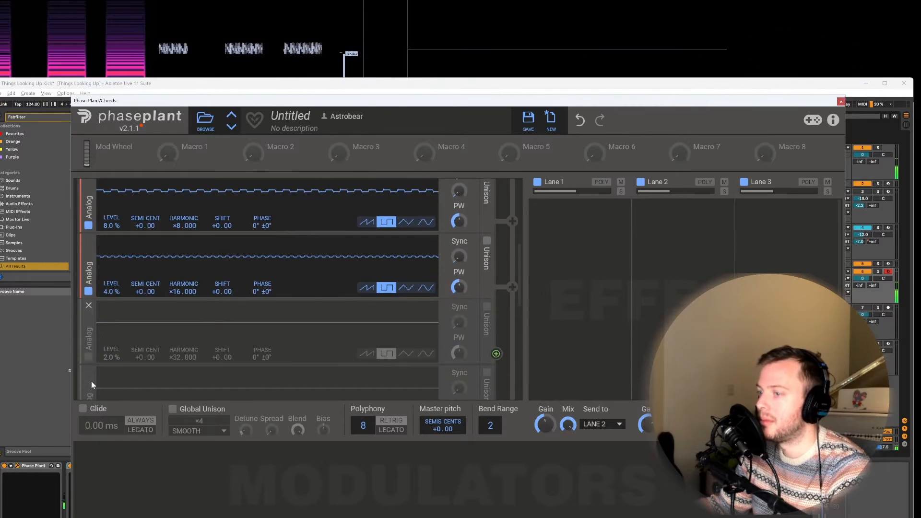
click(89, 357)
scroll(93, 356, down, 1)
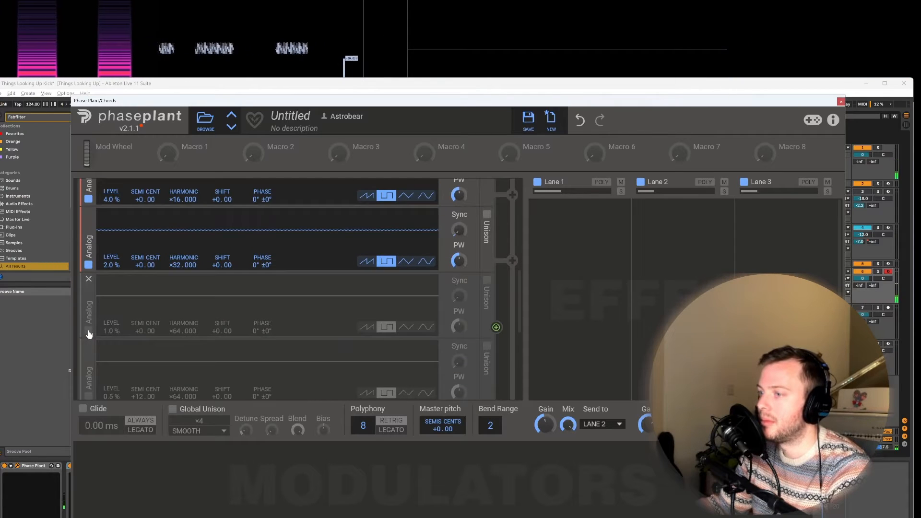
click(88, 330)
scroll(95, 334, down, 1)
scroll(95, 336, down, 1)
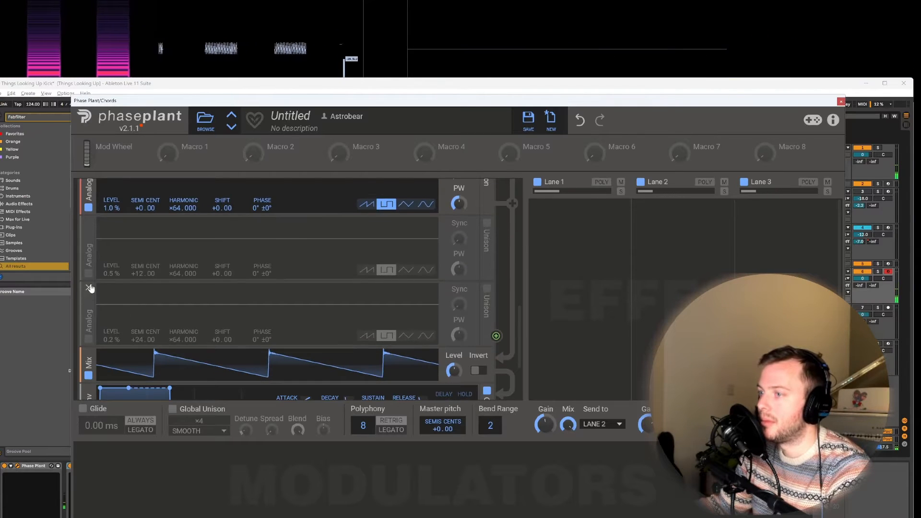
click(88, 274)
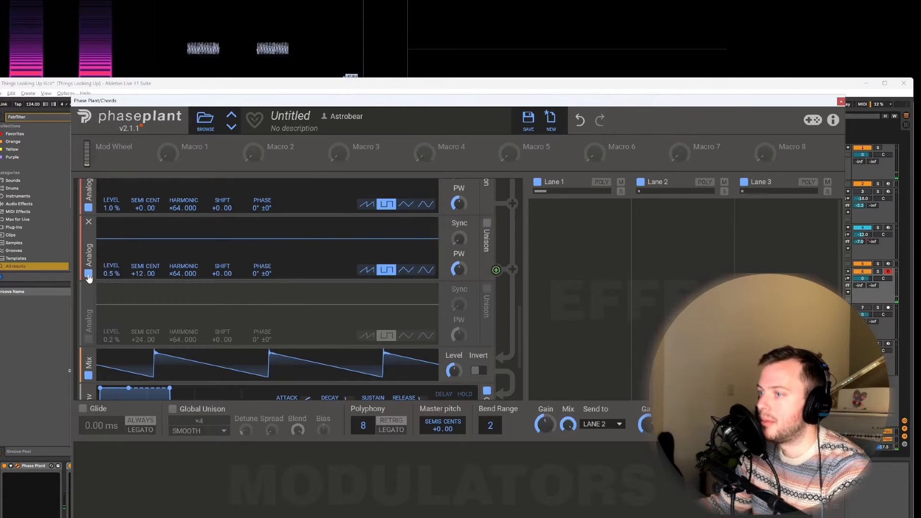
click(88, 340)
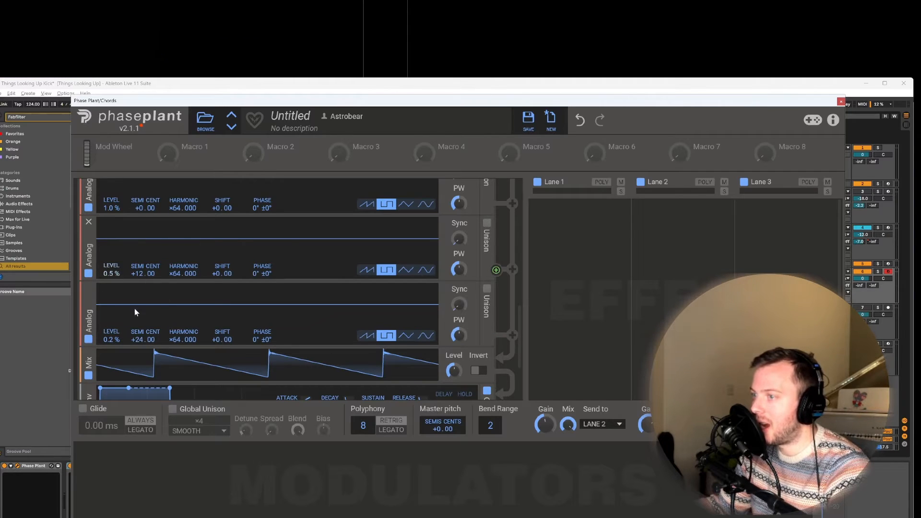
Step: Compare the sound with the +24 semitone oscillator off and on, and review the whole oscillator stack
click(88, 340)
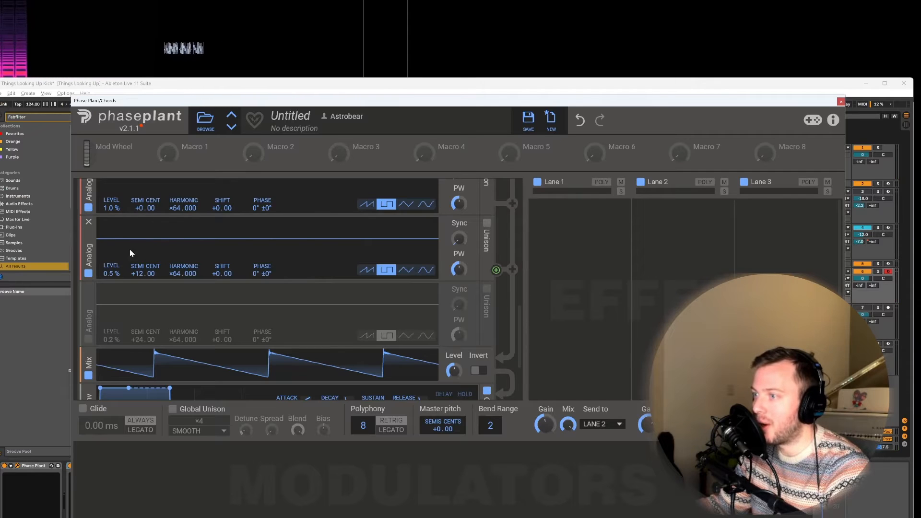
click(89, 341)
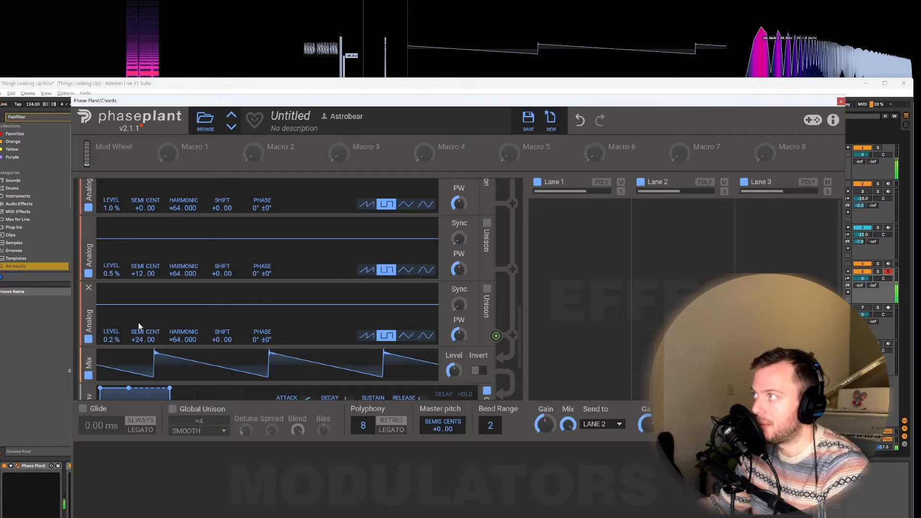
scroll(368, 282, up, 10)
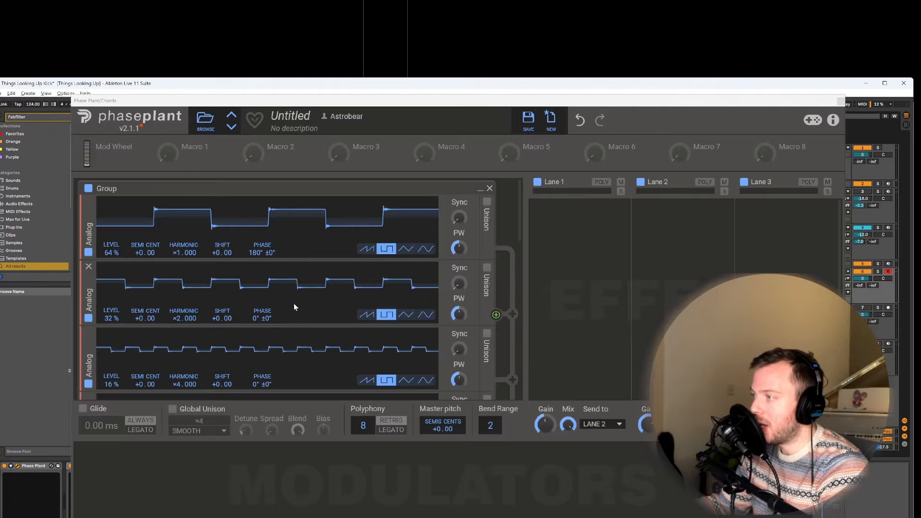
scroll(295, 303, down, 10)
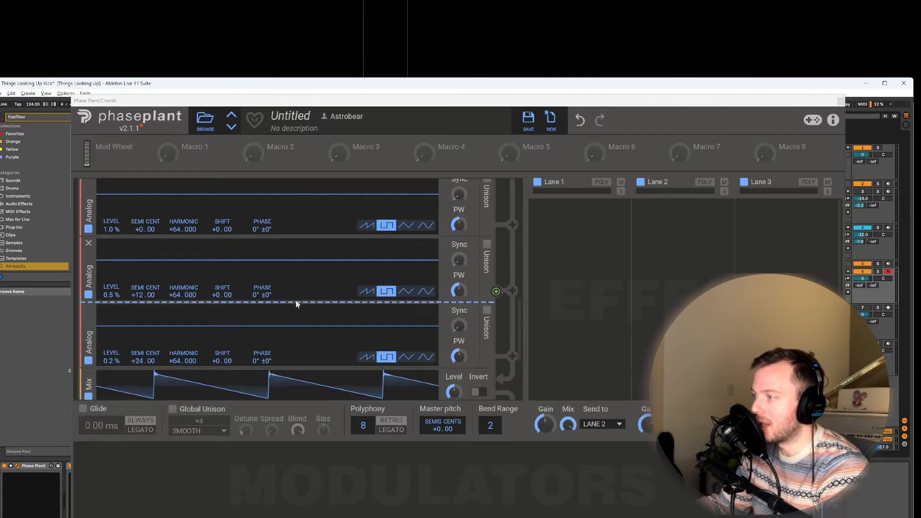
scroll(296, 303, up, 10)
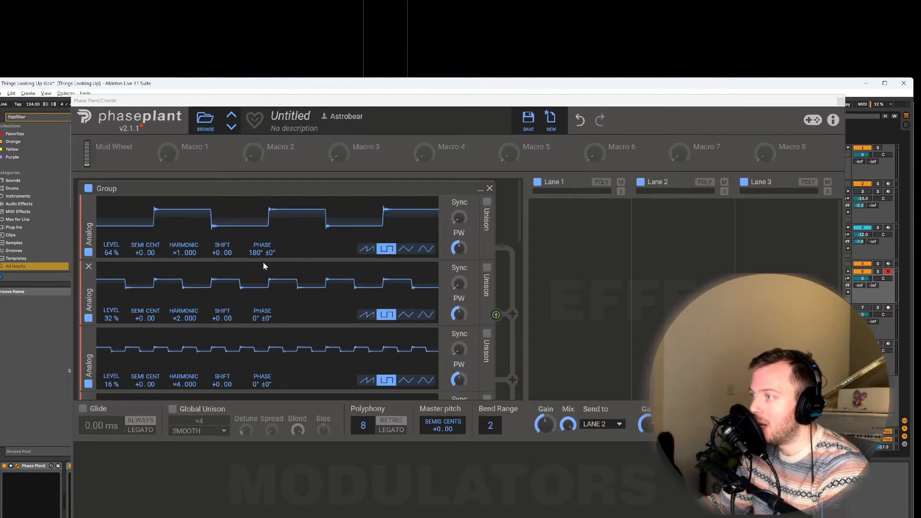
Step: Try adjusting the phase of the ×1 square oscillator and the shift of the ×2 oscillator
drag(262, 262, 258, 253)
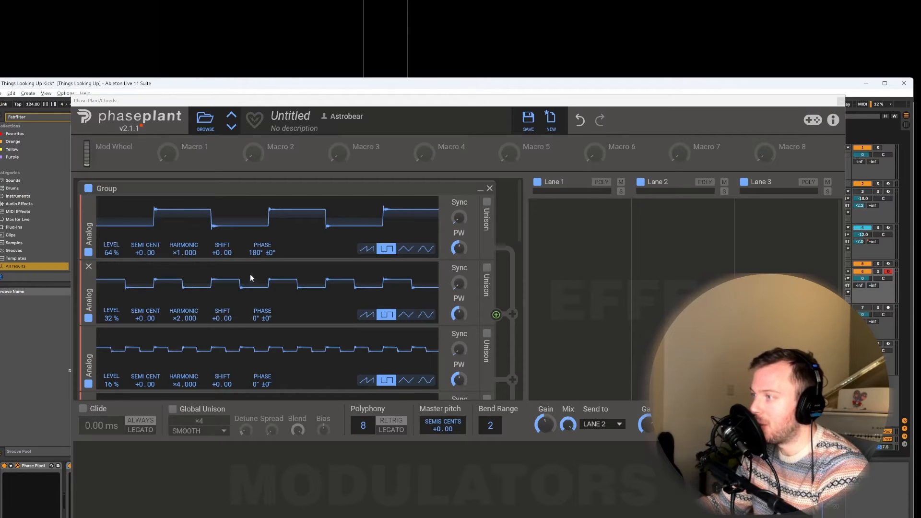
mouse_move(257, 253)
mouse_down()
mouse_move(258, 326)
mouse_move(257, 254)
mouse_up()
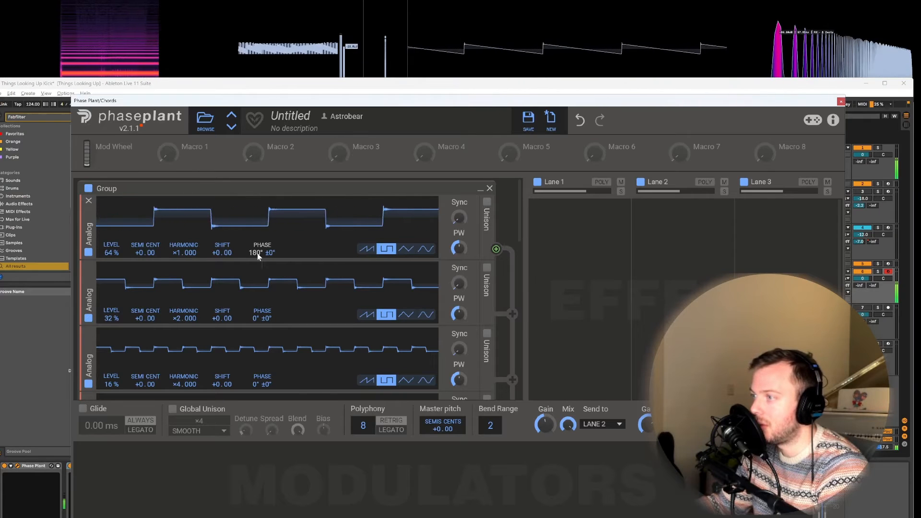
mouse_move(219, 321)
mouse_down()
mouse_move(219, 311)
mouse_move(214, 321)
mouse_up()
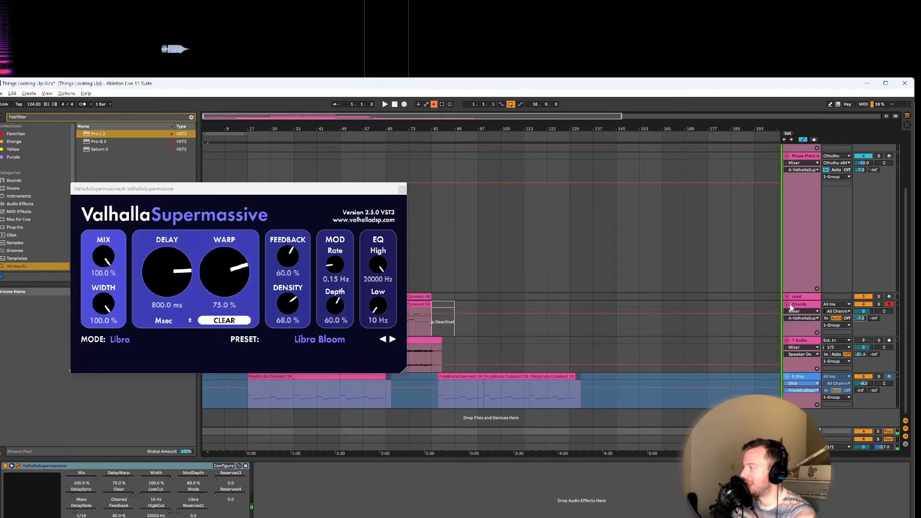
Step: Switch to the Chords track's Phase Plant, browse the Morphs wavetables for the first oscillator, and undo the wavetable change
click(805, 305)
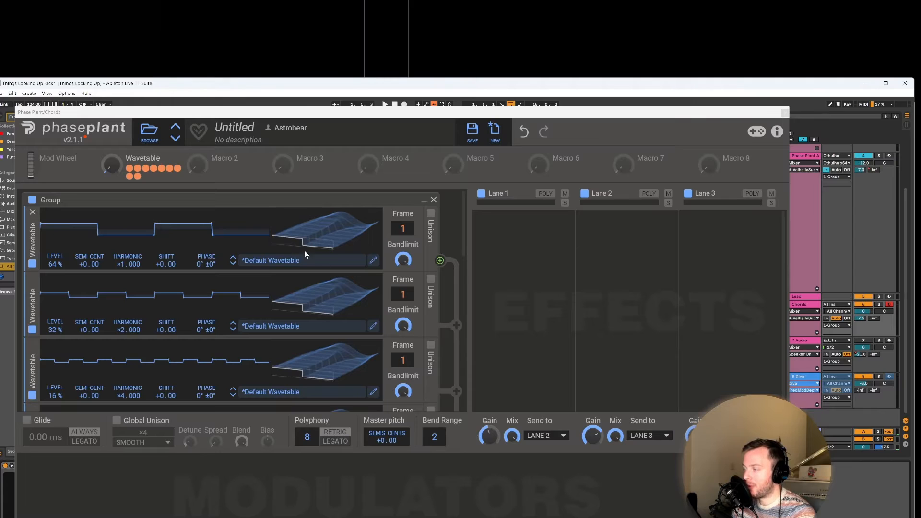
click(311, 262)
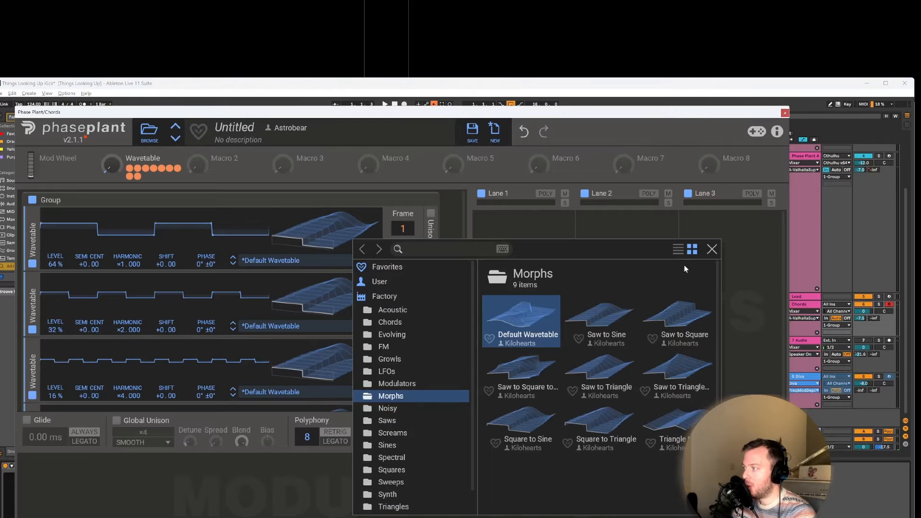
click(712, 249)
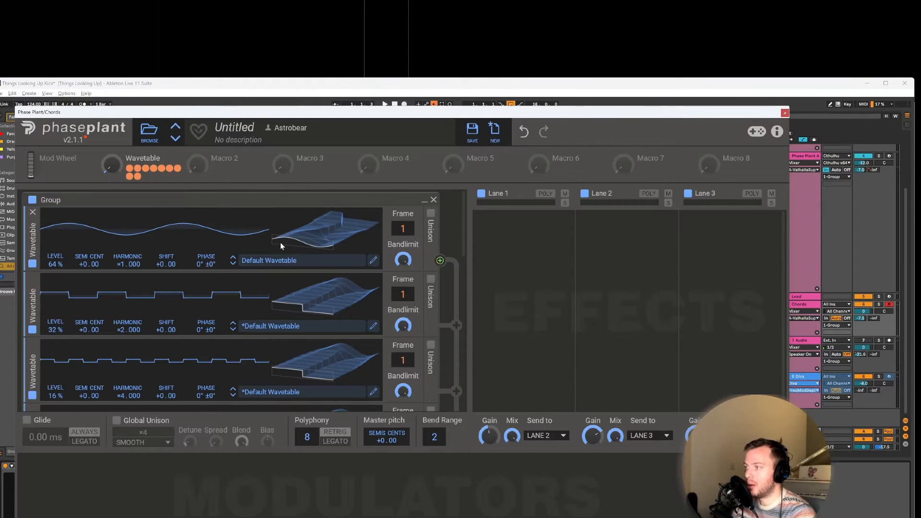
click(524, 131)
Step: Examine the frames of the first oscillator's custom wavetable in the Wavetable Editor
click(373, 260)
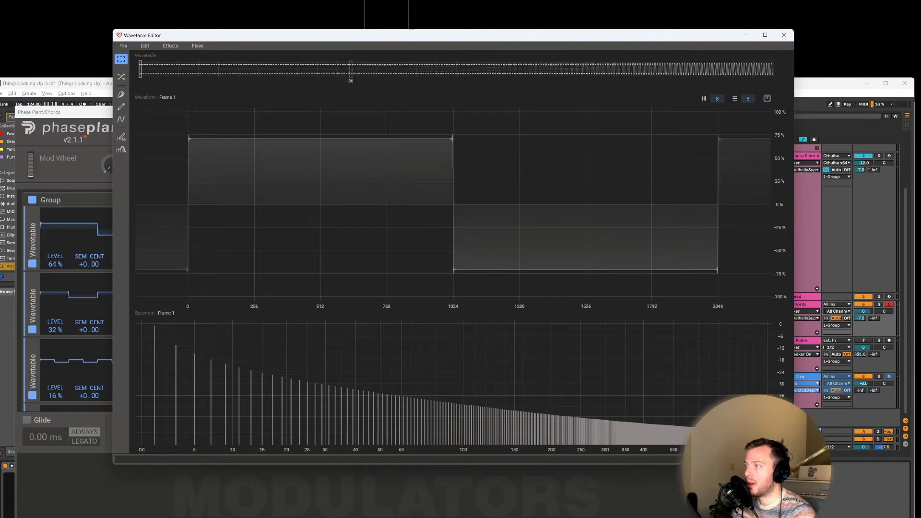
mouse_move(371, 68)
mouse_down()
mouse_move(765, 69)
mouse_move(79, 73)
mouse_up()
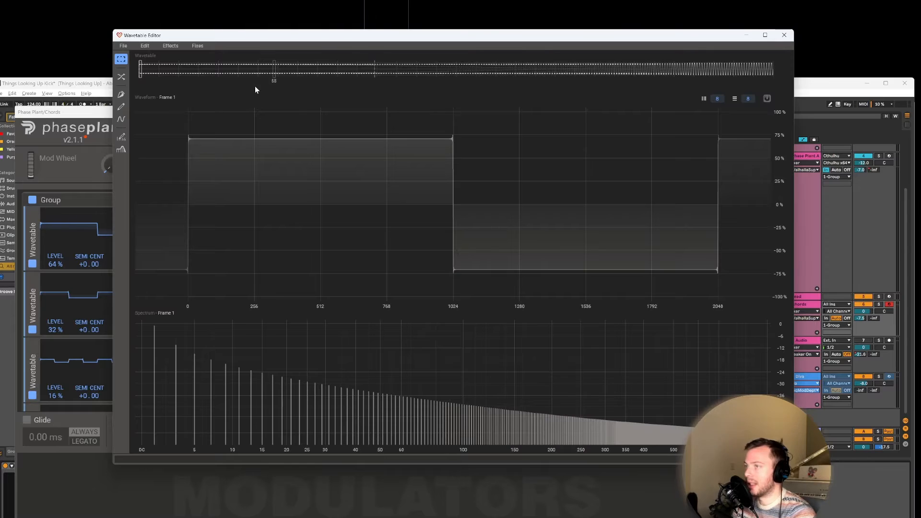
click(784, 35)
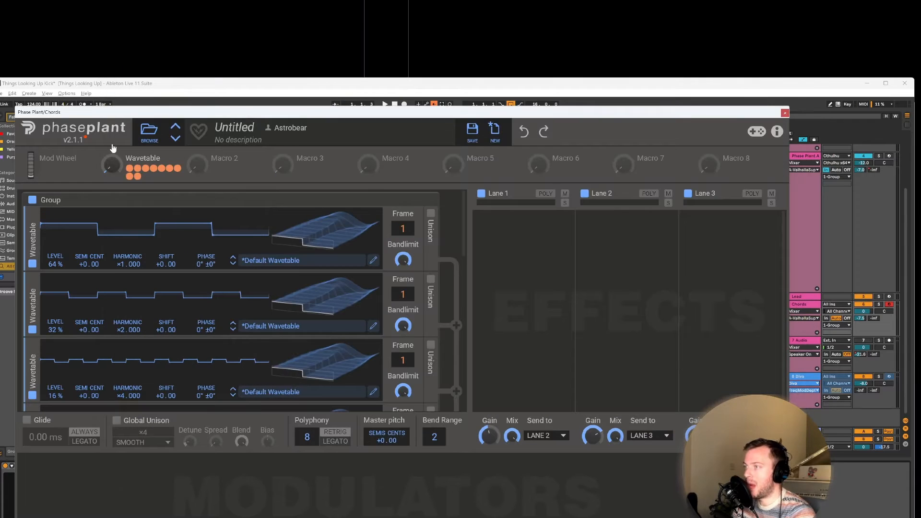
Step: Sweep the Wavetable macro up to about 97% and back down to about 10% to morph all oscillators together
mouse_move(112, 168)
mouse_down()
mouse_move(112, 128)
mouse_move(111, 156)
mouse_up()
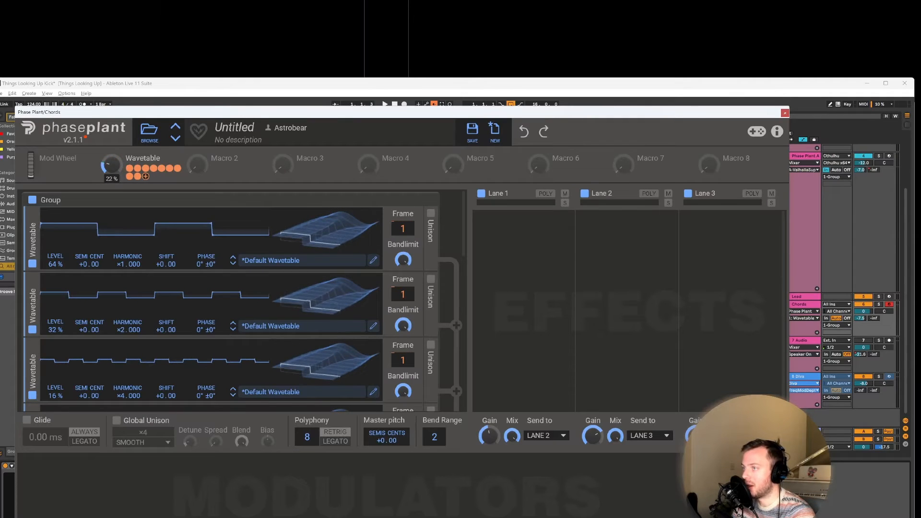
drag(112, 144, 112, 128)
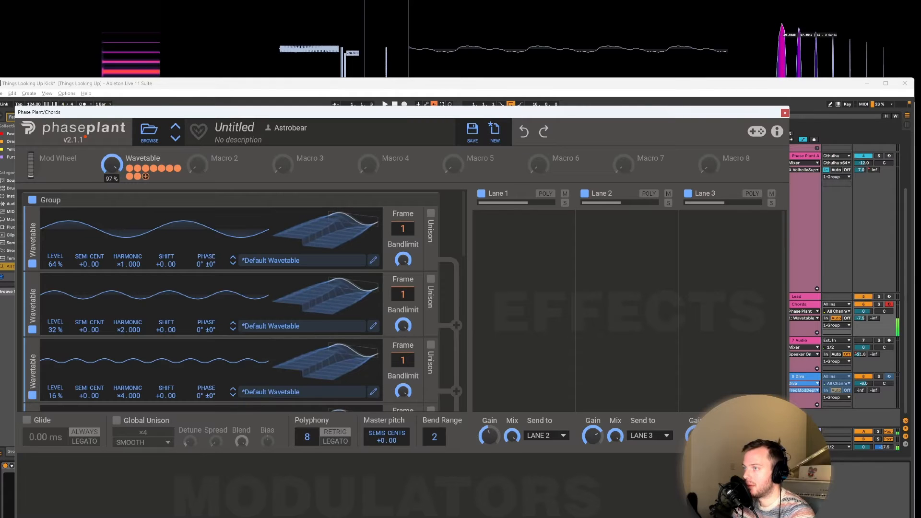
drag(111, 132, 112, 134)
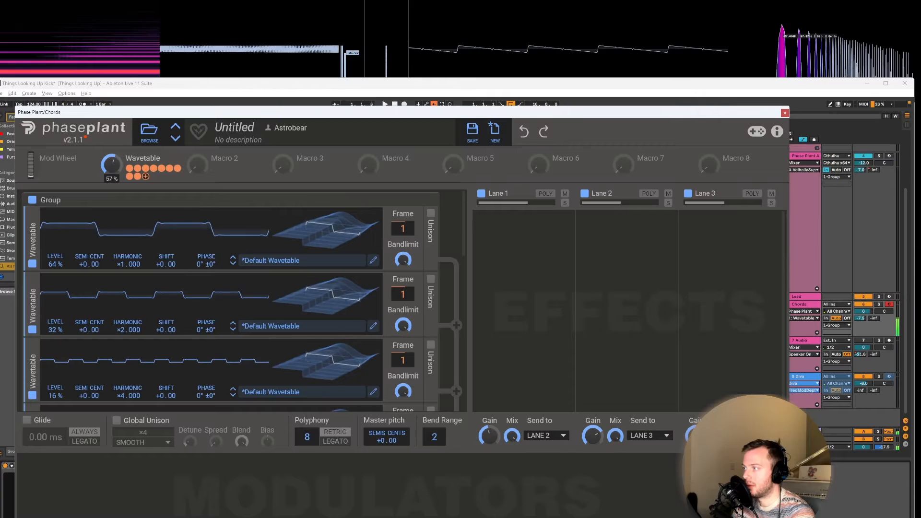
drag(112, 164, 112, 175)
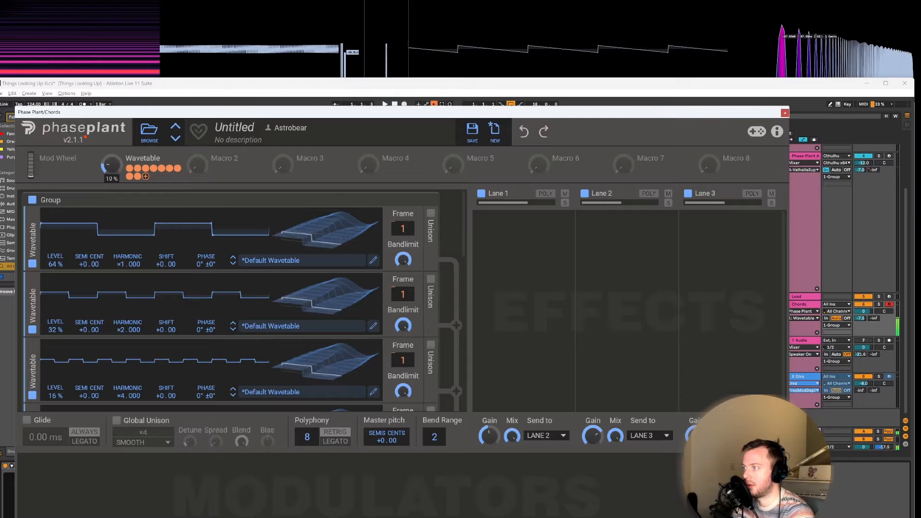
drag(112, 165, 112, 156)
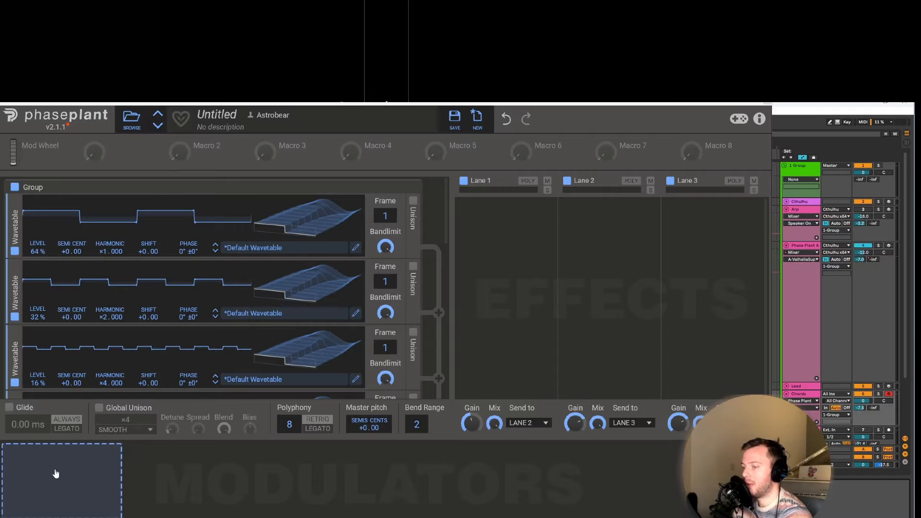
Step: Add a new modulator group named Randoms
click(56, 474)
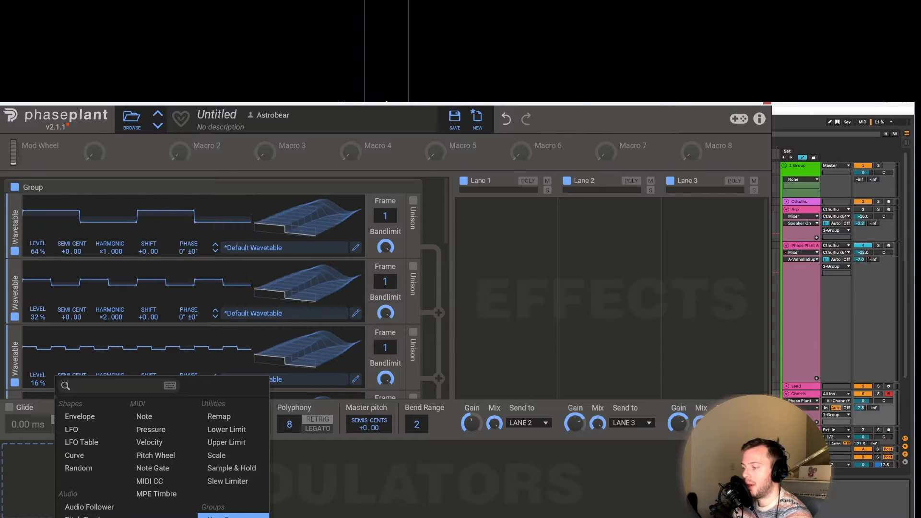
click(233, 516)
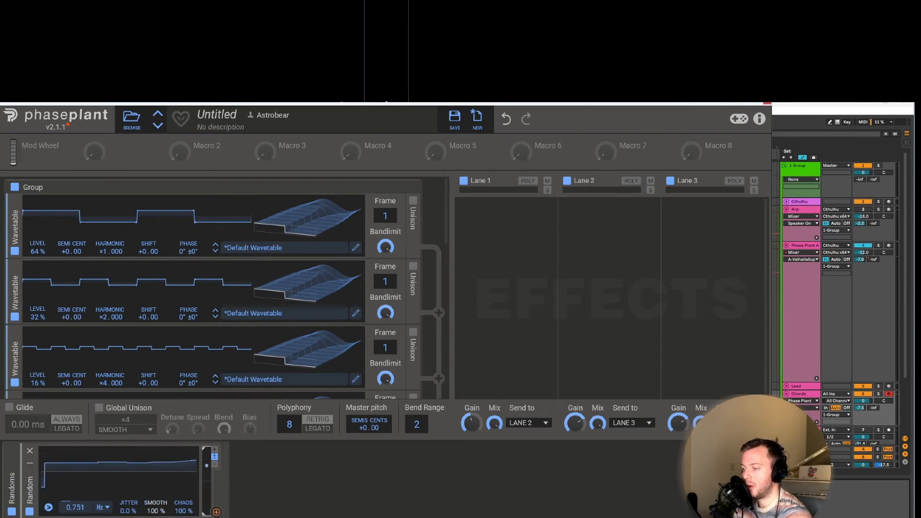
Step: Link the first macro to the rates of the Random modulators and sweep it to full and back to a low setting
drag(211, 512, 94, 152)
drag(24, 487, 22, 487)
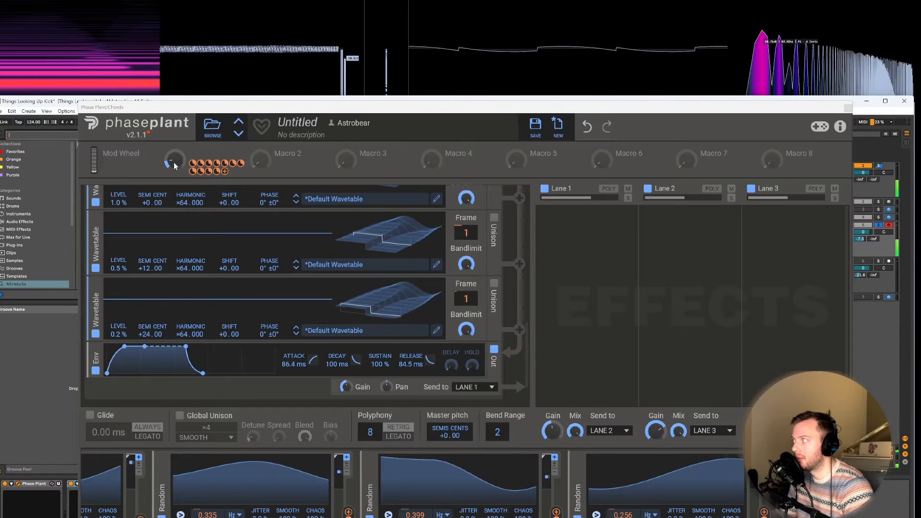
drag(174, 165, 174, 102)
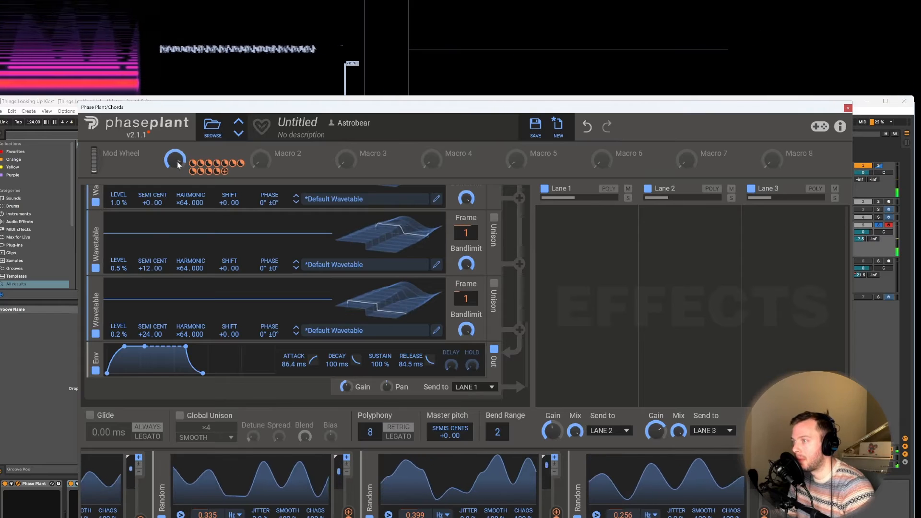
drag(177, 165, 178, 162)
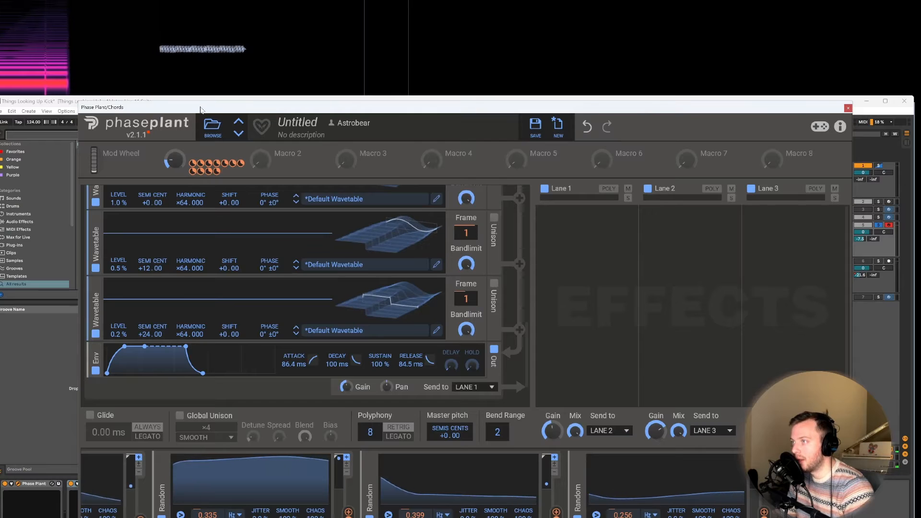
Step: Play the arrangement from the Chords track's first clip to hear the randomly modulated wavetable stack
drag(204, 112, 407, 118)
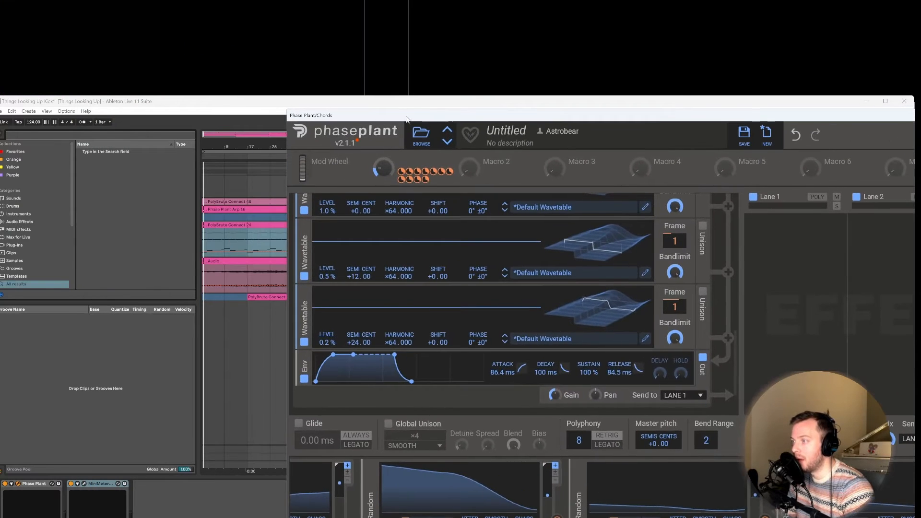
click(224, 226)
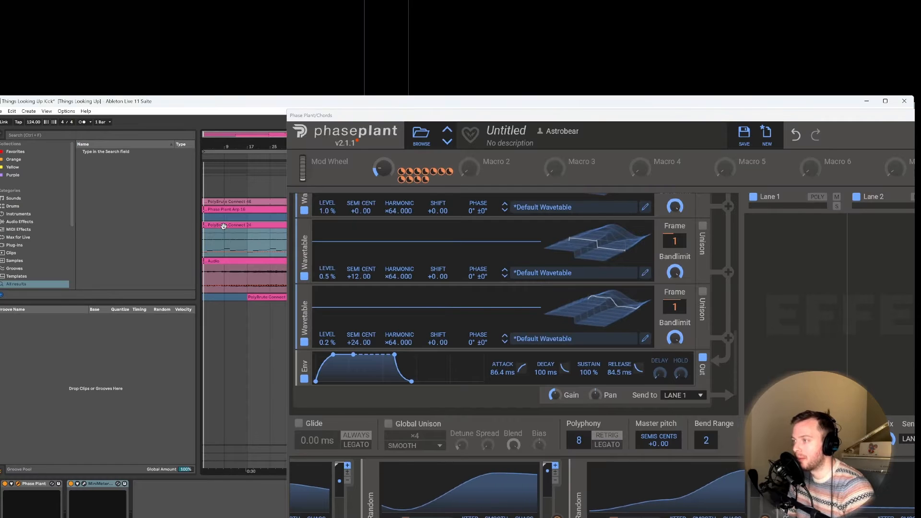
key(space)
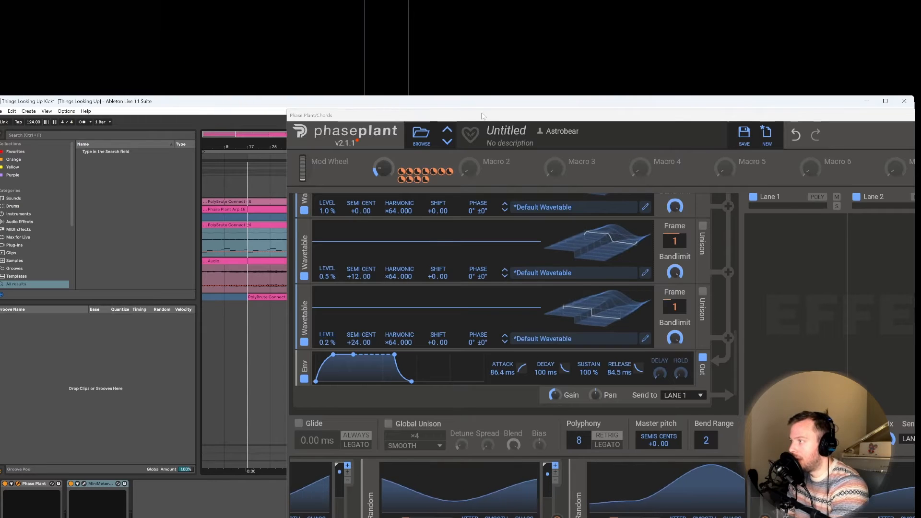
drag(488, 117, 363, 114)
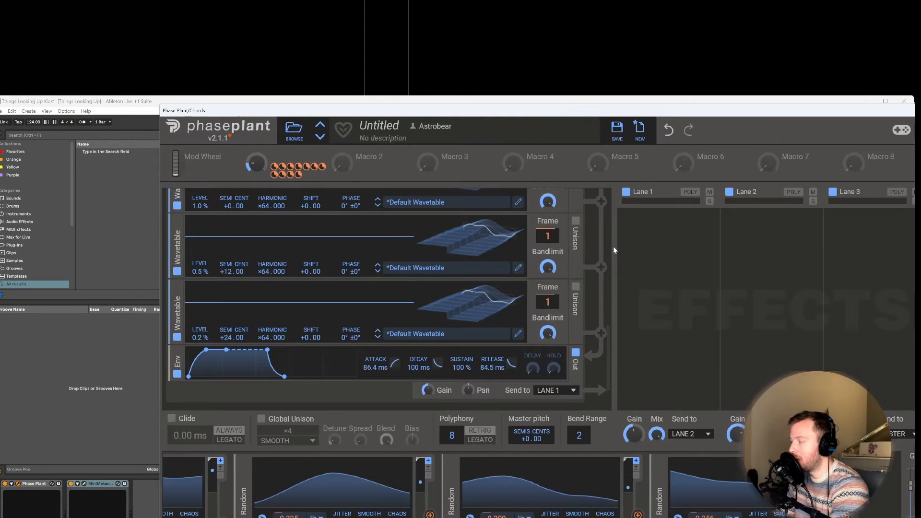
click(833, 224)
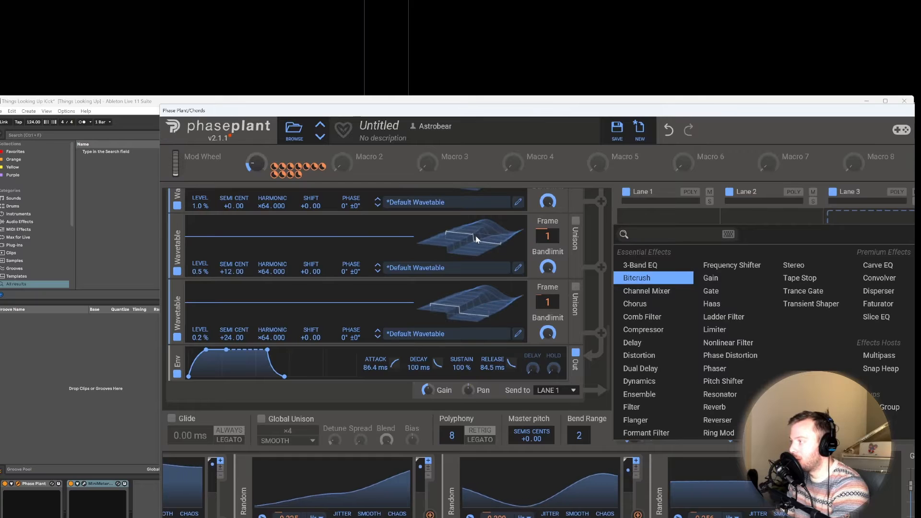
click(634, 407)
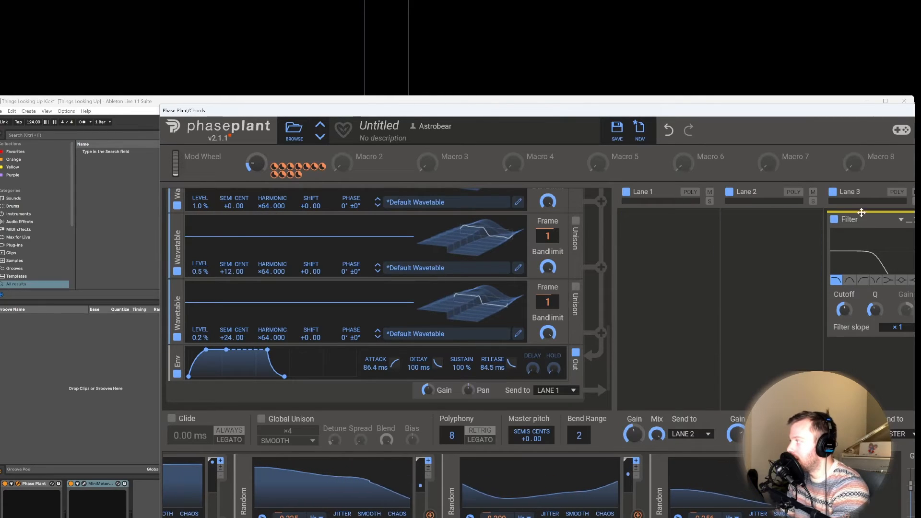
drag(807, 111, 686, 104)
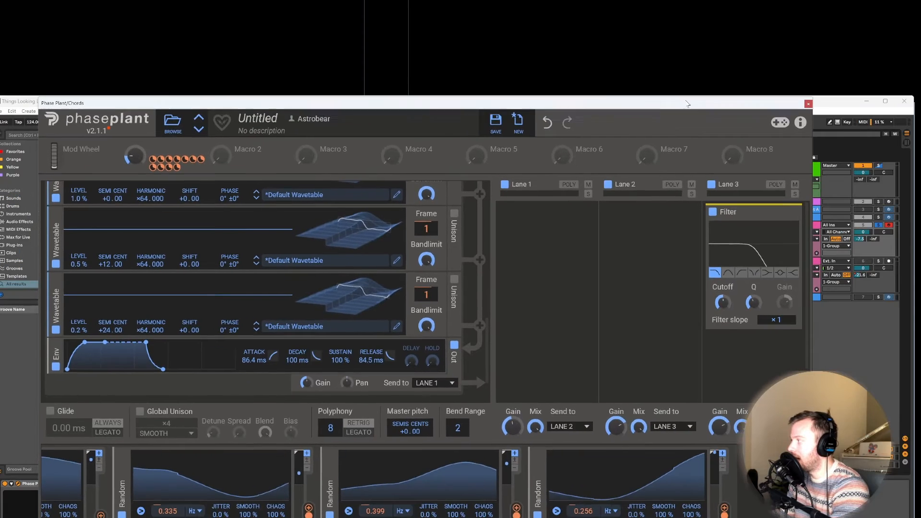
click(796, 213)
Step: Add a Ladder Filter to Lane 3 and raise its resonance slightly
click(748, 222)
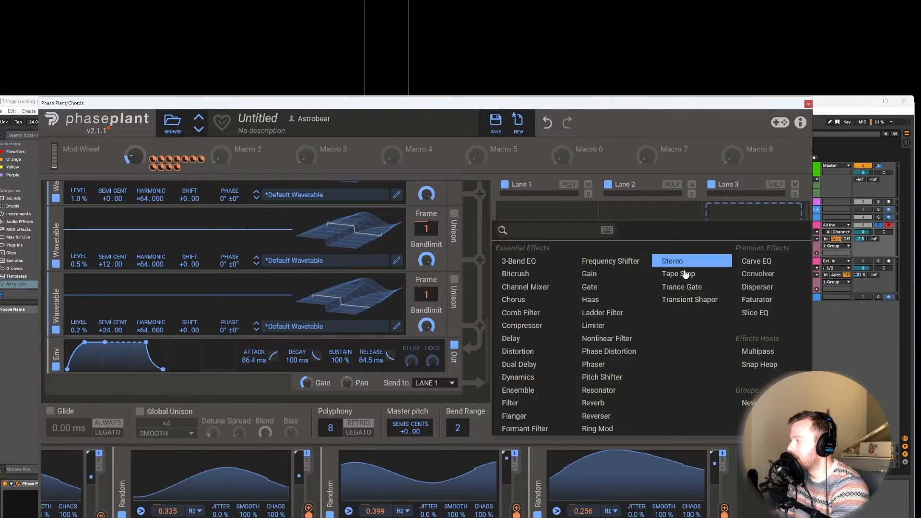
click(605, 312)
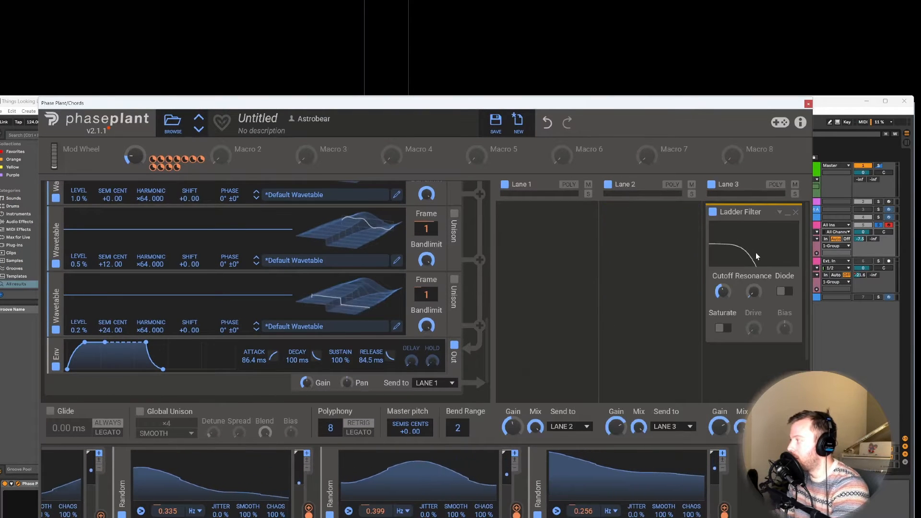
drag(754, 292, 754, 283)
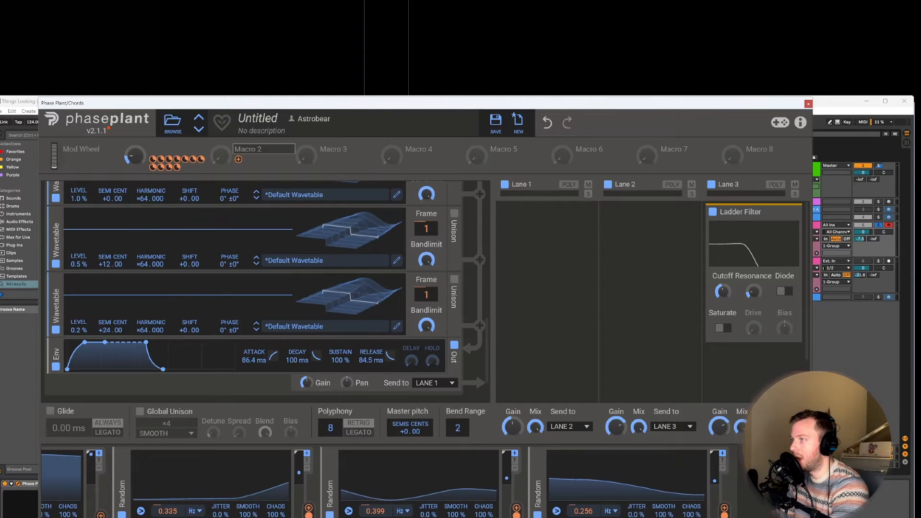
Step: Rename Macro 2 as Cutoff and assign it to modulate the Ladder Filter's cutoff
click(263, 149)
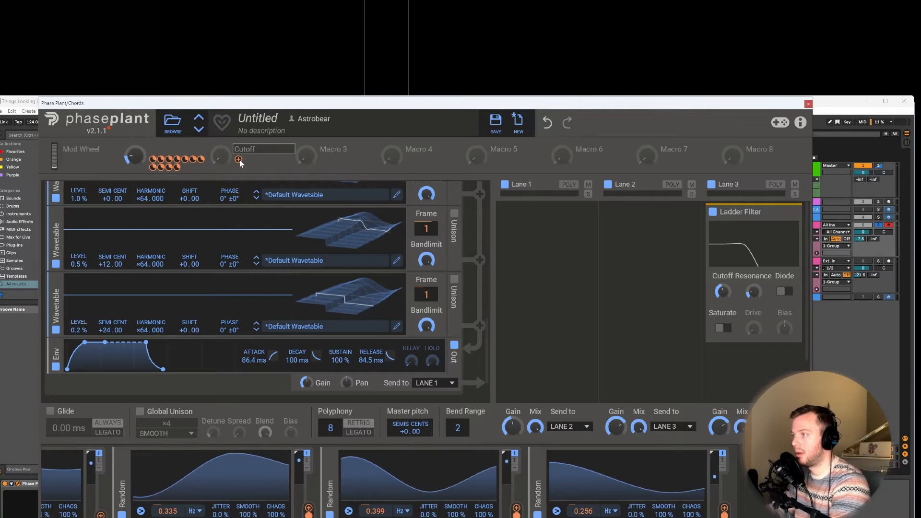
click(238, 159)
drag(724, 303, 723, 273)
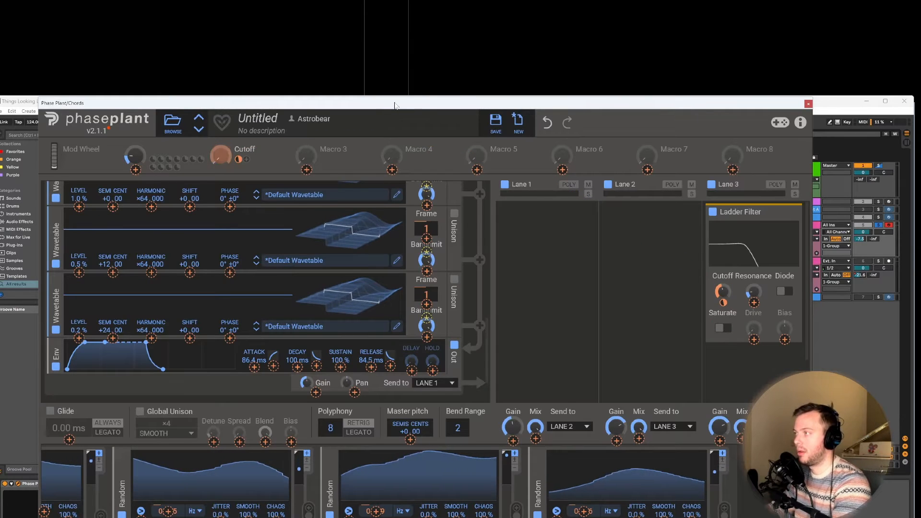
Step: Increase the Cutoff macro's modulation depth and sweep the macro between fully open and low, leaving the filter partly closed
drag(396, 105, 472, 122)
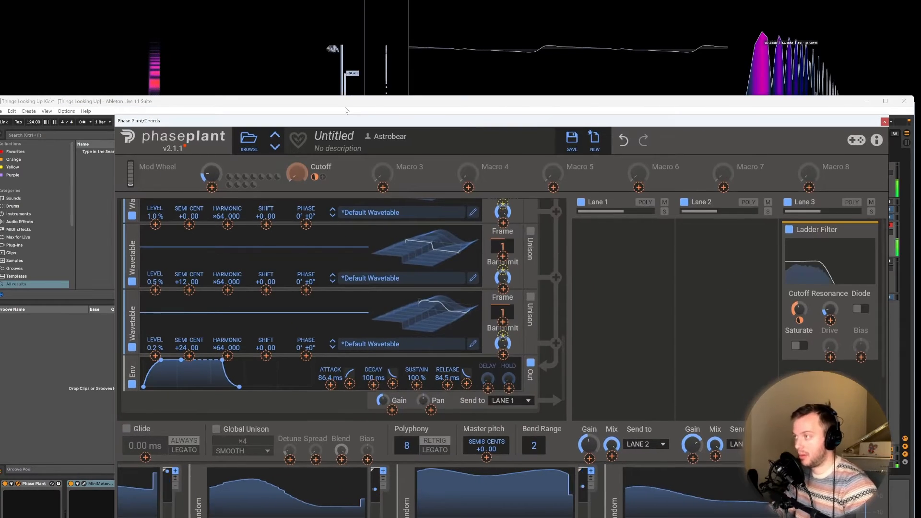
click(297, 173)
drag(298, 173, 298, 84)
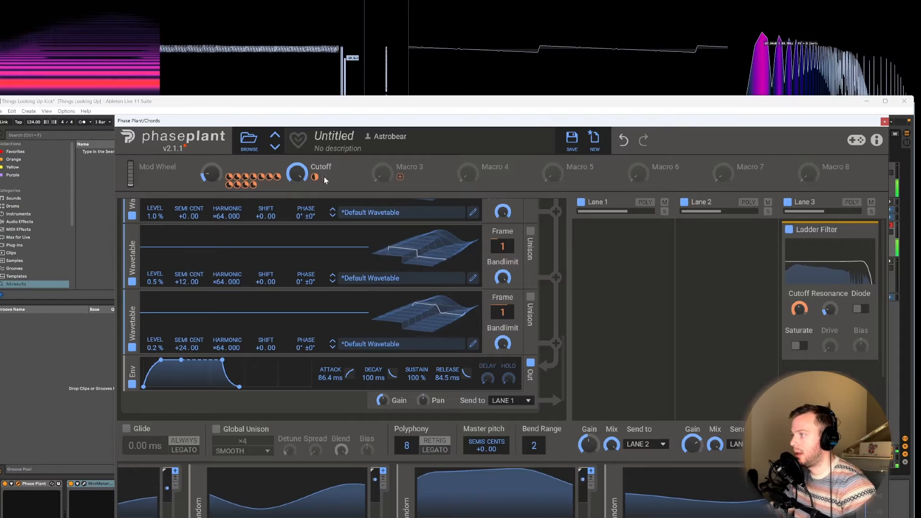
drag(315, 177, 782, 291)
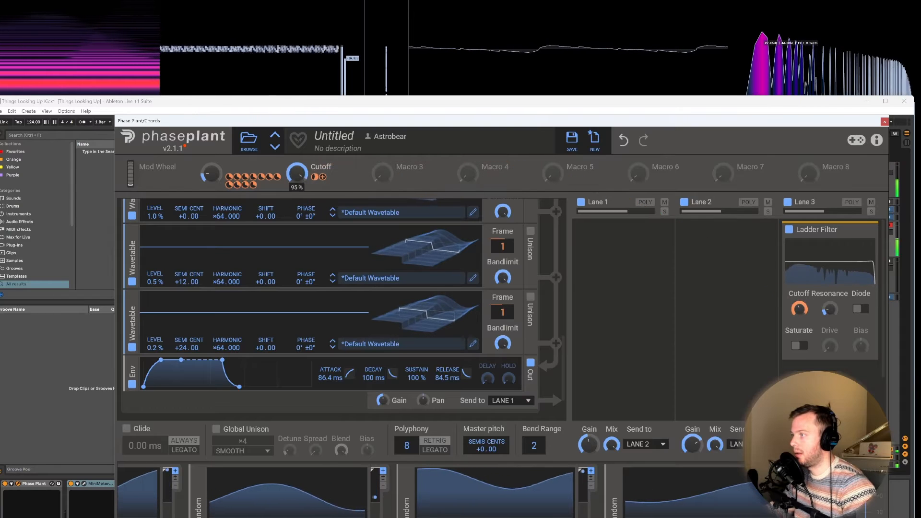
drag(297, 174, 297, 220)
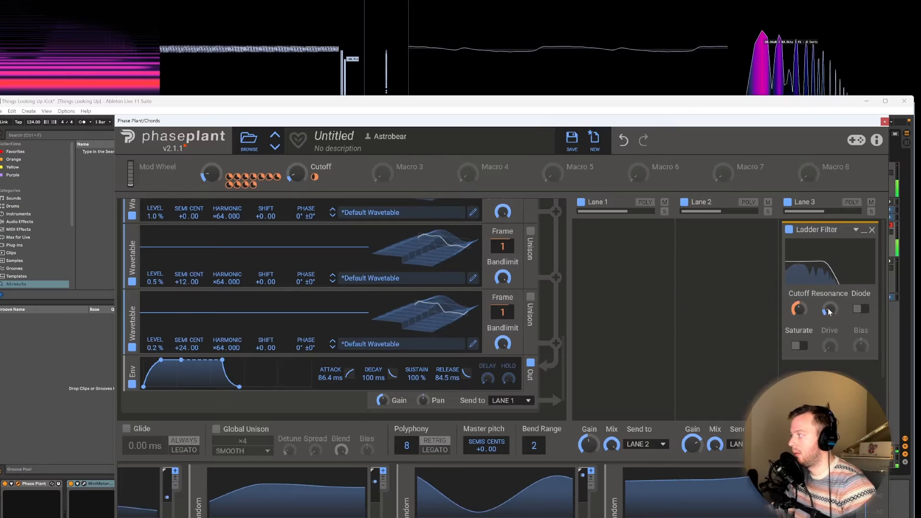
mouse_move(298, 178)
mouse_down()
mouse_move(299, 99)
mouse_move(298, 164)
mouse_up()
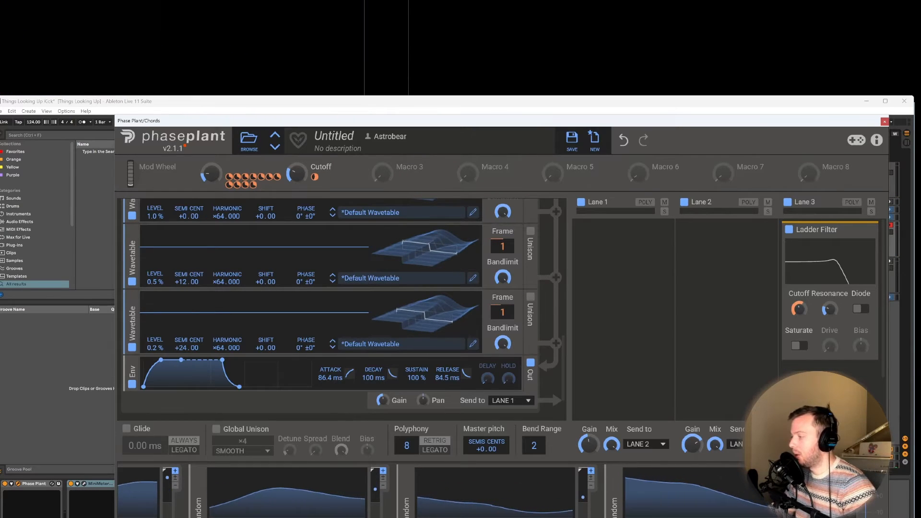
Step: Name Macro 3 WT cutoff and link it to the random modulation depth on the first three oscillators' frames
scroll(480, 491, left, 3)
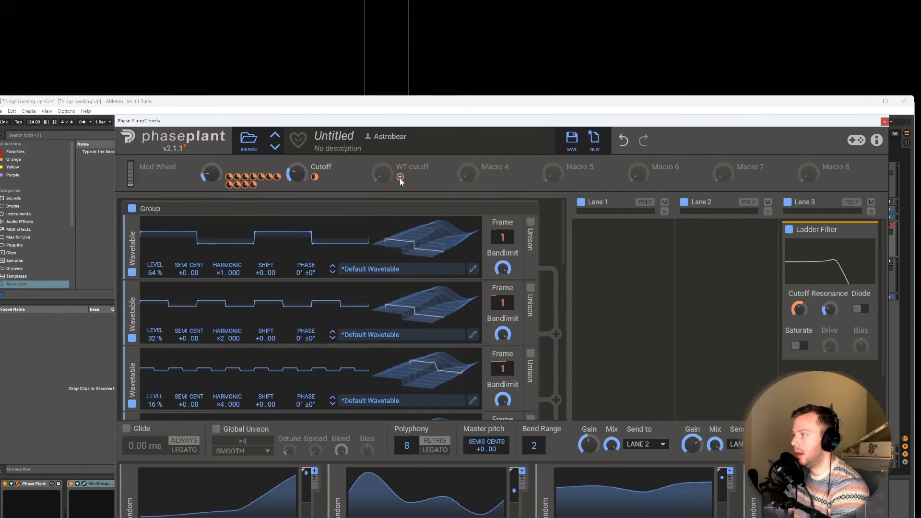
drag(399, 178, 503, 263)
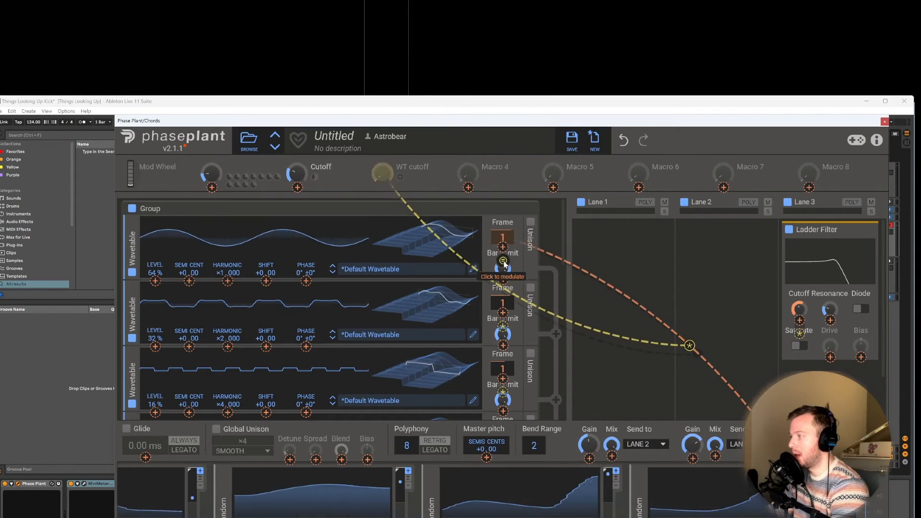
click(504, 263)
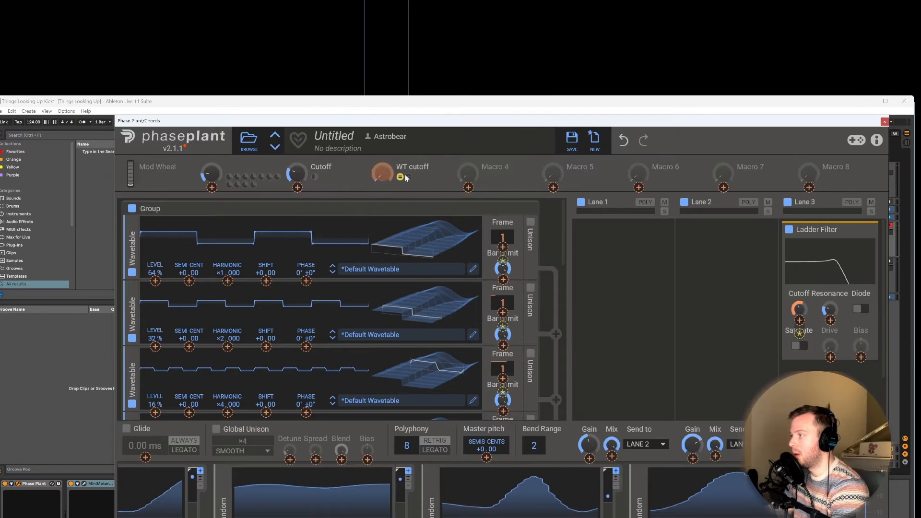
drag(410, 177, 505, 312)
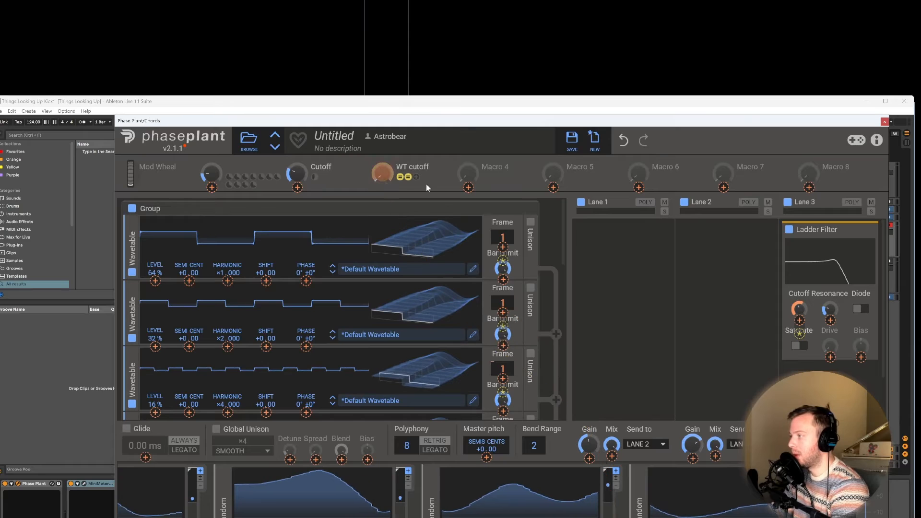
click(417, 176)
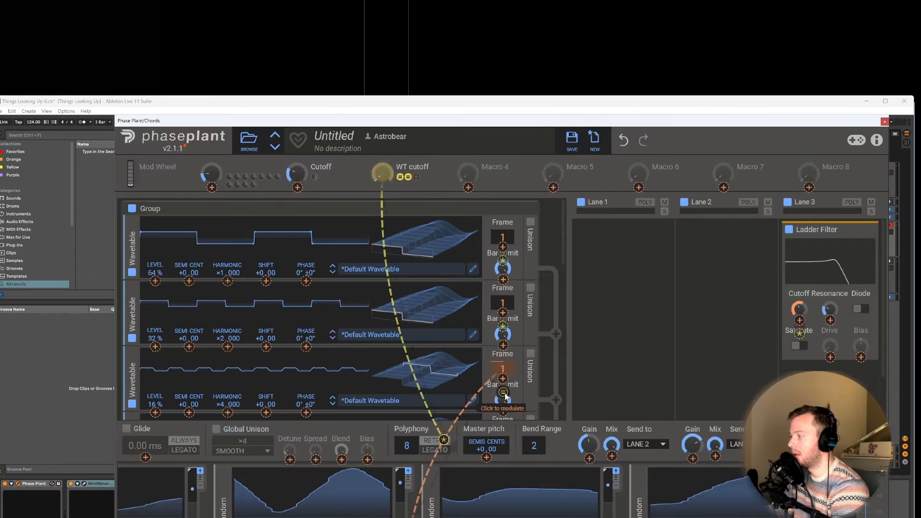
click(504, 394)
click(503, 400)
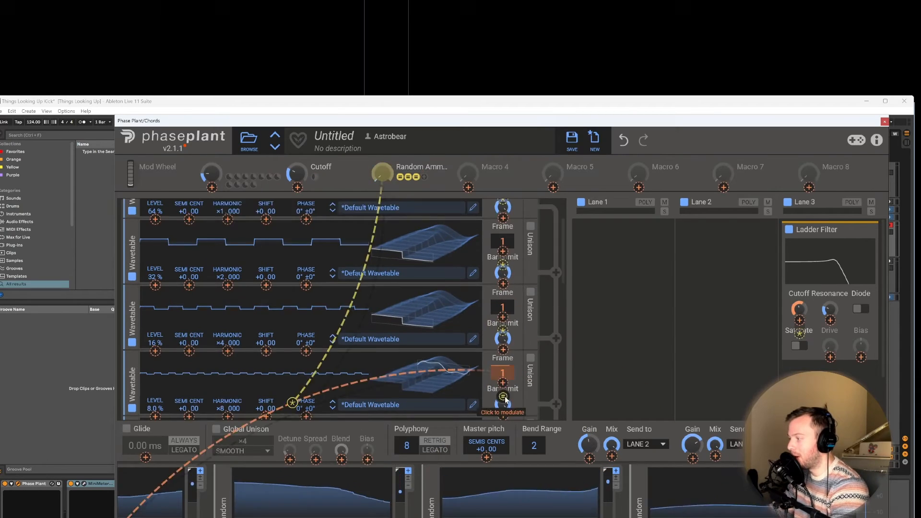
Step: Rename Macro 3 as a random amount control and link it to the random modulation depth on the remaining six oscillators' frames
scroll(502, 391, down, 2)
click(503, 383)
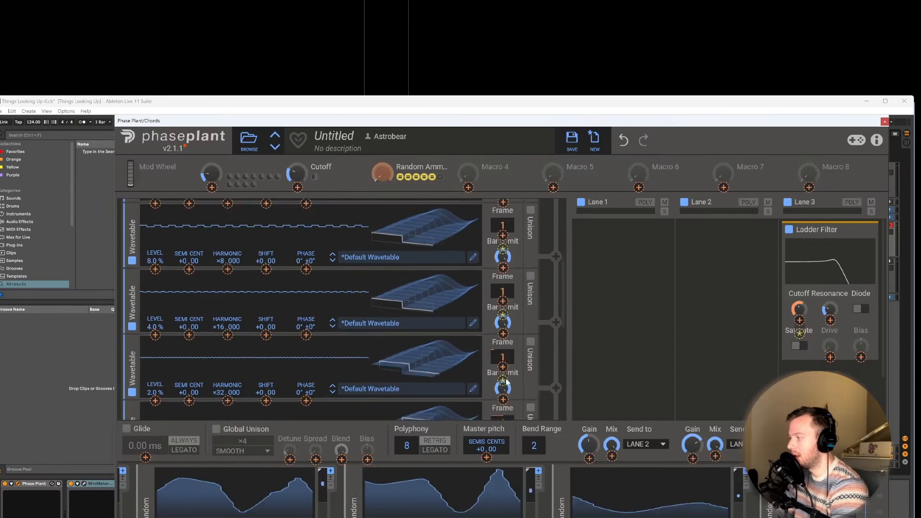
scroll(503, 355, down, 2)
click(503, 325)
scroll(503, 298, down, 2)
click(503, 262)
scroll(504, 259, up, 6)
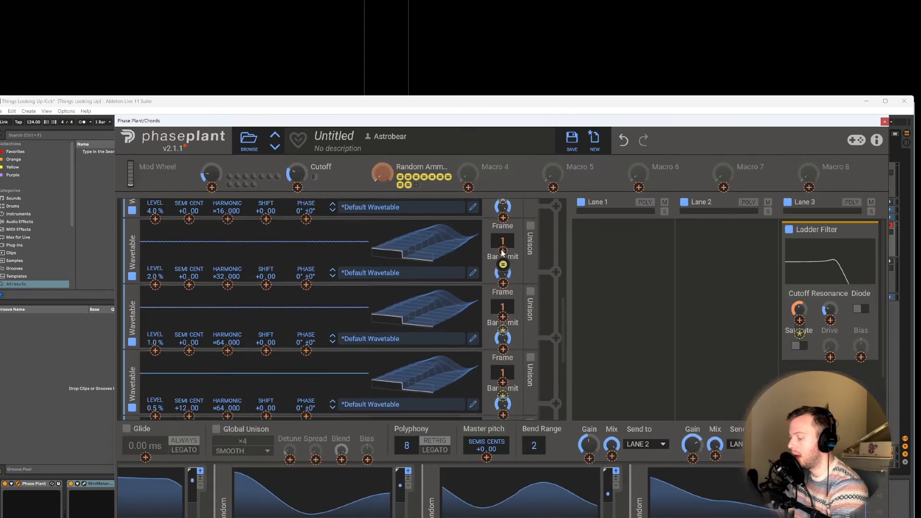
Step: Sweep the random amount macro up and back to minimum, with the Cutoff macro fully open
click(384, 176)
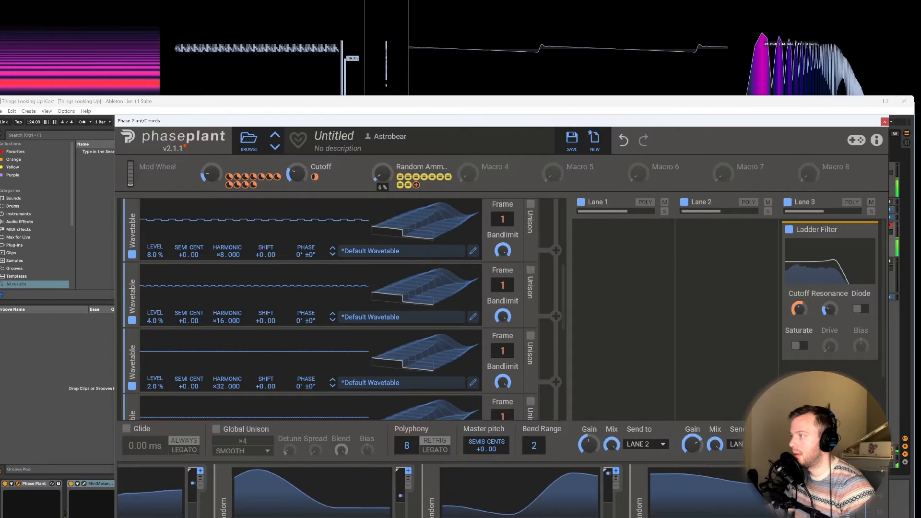
mouse_move(382, 174)
mouse_down()
mouse_move(383, 83)
mouse_move(379, 178)
mouse_up()
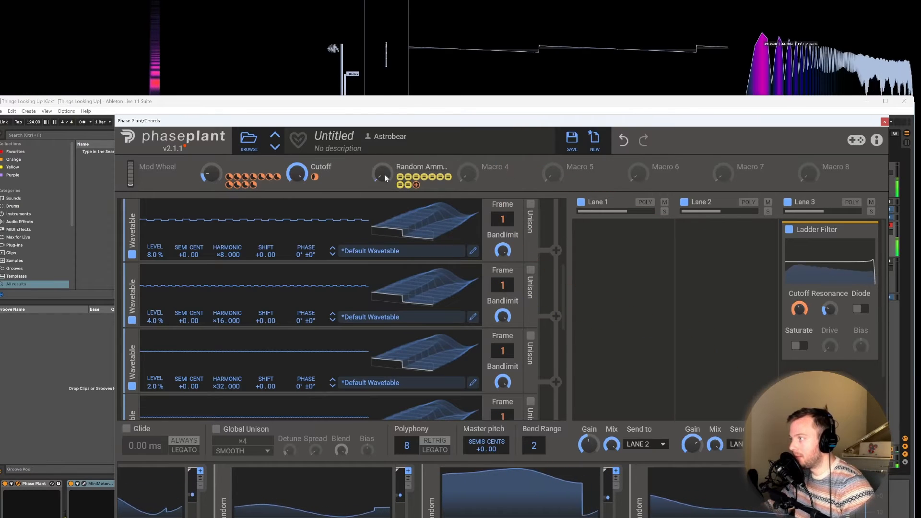
mouse_move(384, 174)
mouse_down()
mouse_move(384, 83)
mouse_move(384, 174)
mouse_up()
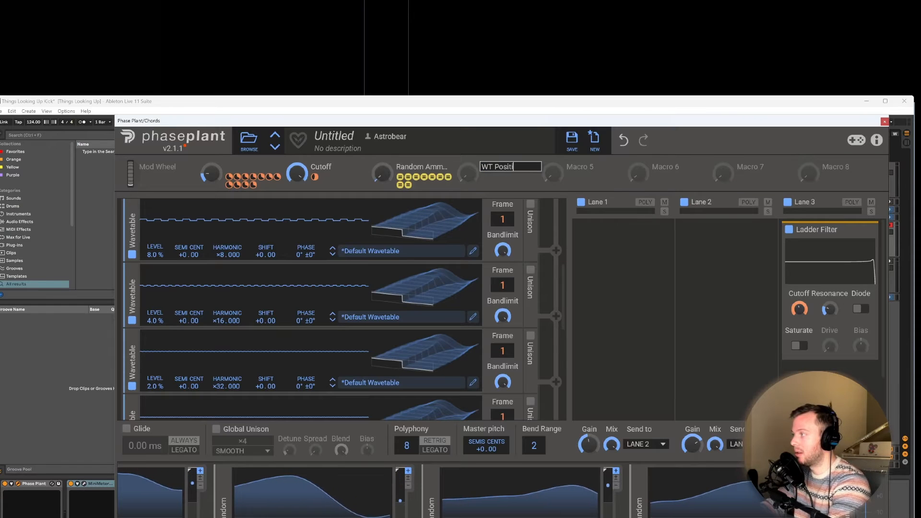
Step: Name Macro 4 WT Position and assign it to the frame positions of the lower six oscillators in the stack
drag(485, 176, 503, 219)
click(493, 177)
click(503, 294)
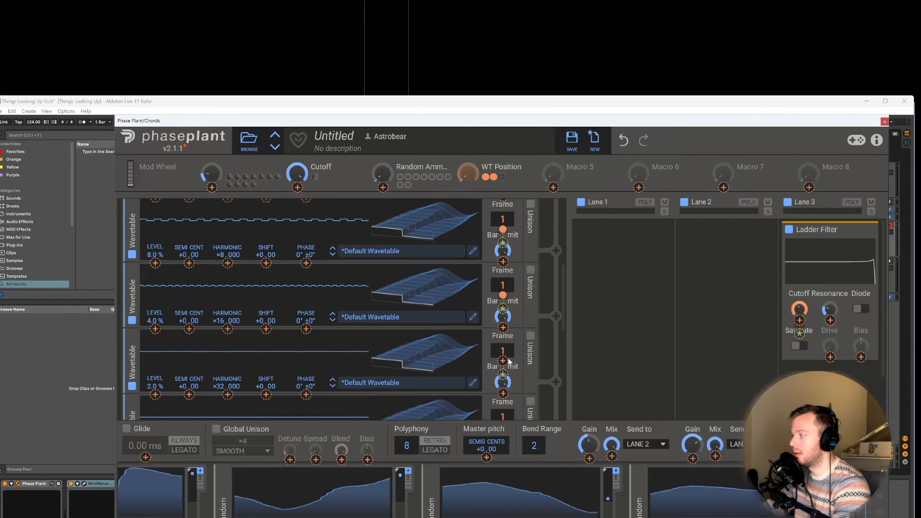
click(503, 361)
scroll(503, 369, down, 2)
click(503, 370)
scroll(506, 335, down, 2)
click(503, 312)
scroll(508, 353, up, 8)
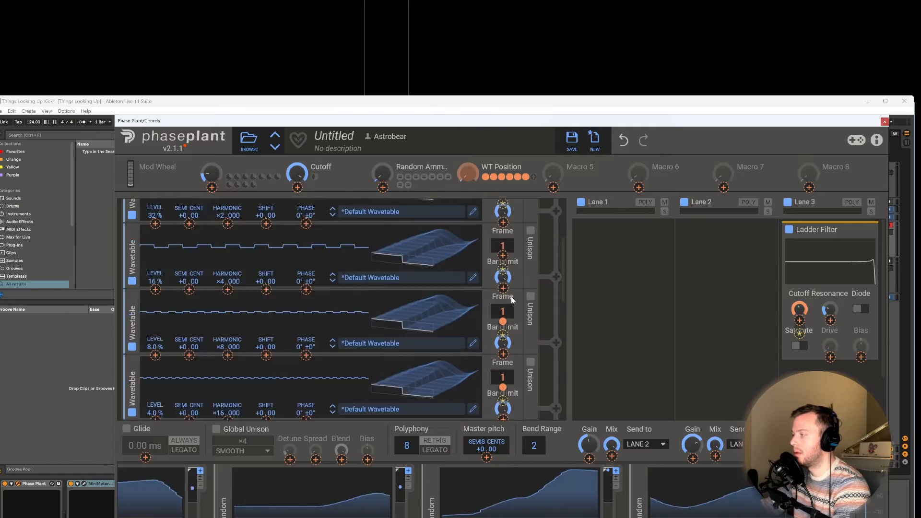
Step: Assign the WT Position macro to the frames of the first three oscillators and leave modulation assignment mode
click(503, 353)
scroll(504, 355, up, 2)
click(503, 379)
click(503, 312)
click(502, 247)
click(493, 155)
Step: Turn the WT Position macro to full, raise the random amount macro to 100%, and bring WT Position to about 70%
drag(468, 173, 468, 94)
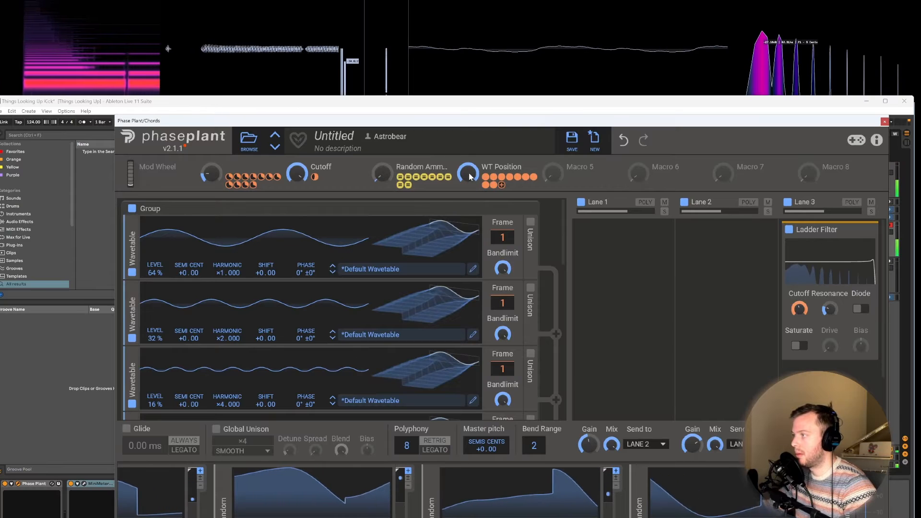
mouse_move(467, 177)
mouse_down()
mouse_move(467, 207)
mouse_move(467, 175)
mouse_up()
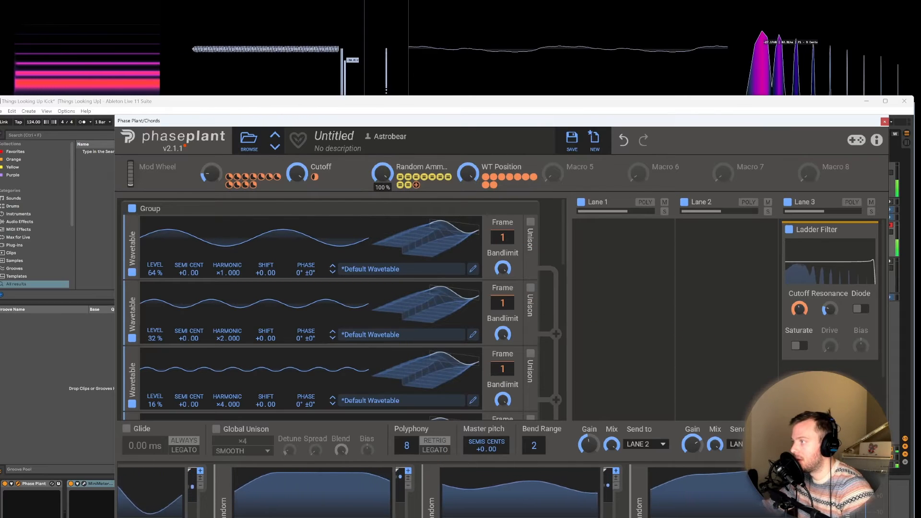
drag(384, 176, 384, 160)
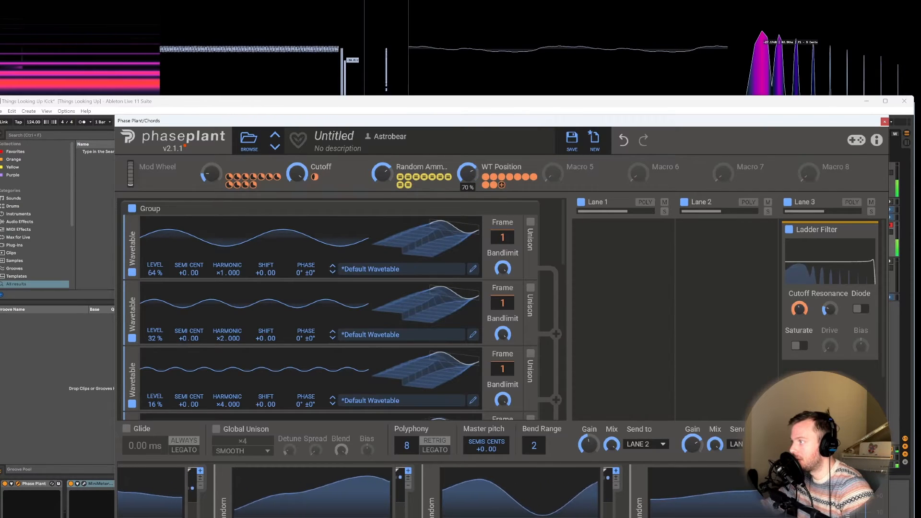
Step: Sweep the WT Position macro down to 2%, lower the random amount macro to about half, and raise WT Position to full
drag(468, 173, 468, 214)
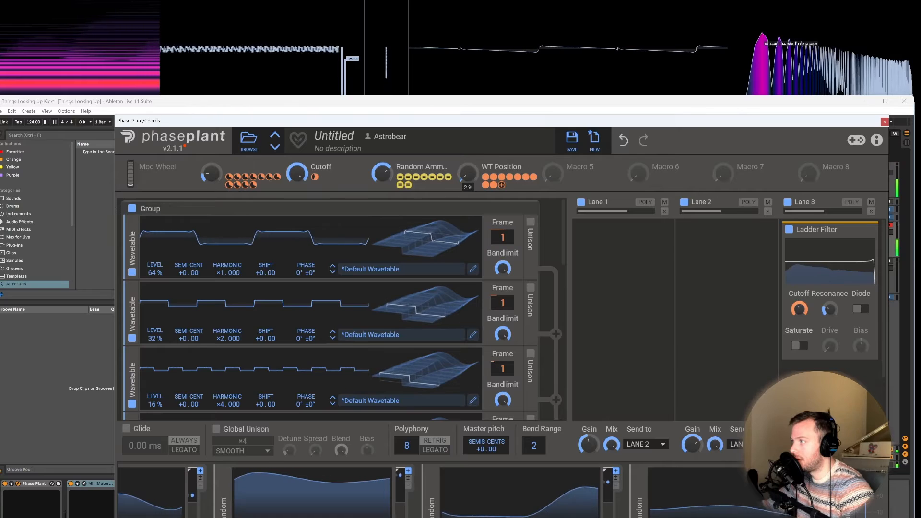
drag(382, 173, 382, 184)
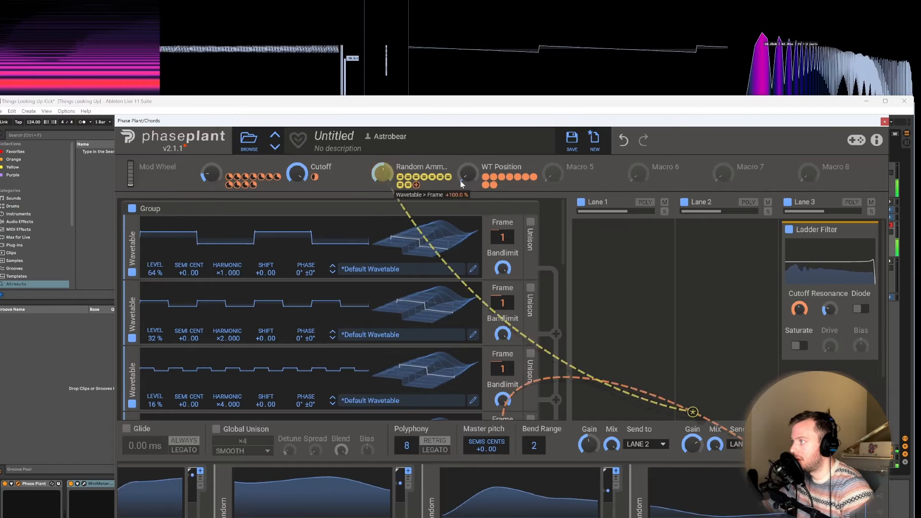
drag(471, 177, 471, 119)
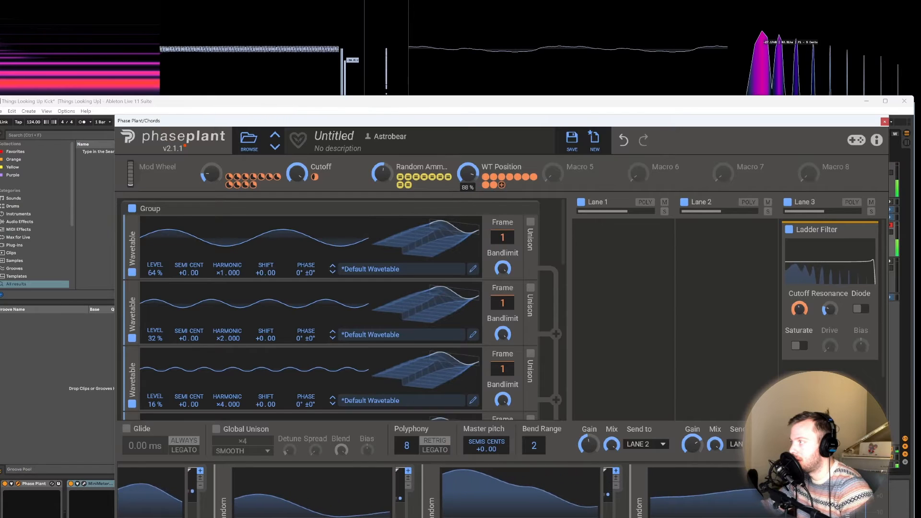
drag(471, 119, 471, 98)
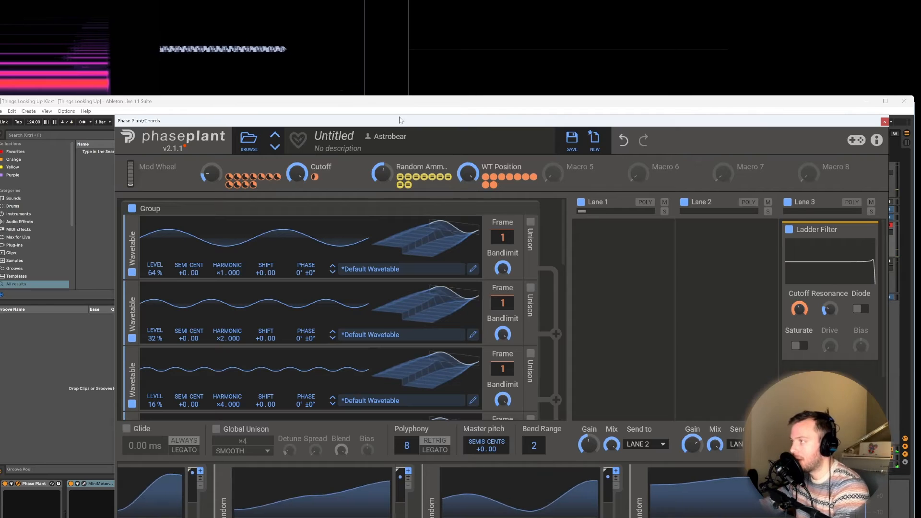
Step: Restart the Ableton Live arrangement from bar 1, keeping the Phase Plant window out of the way meanwhile, and reposition it over the arrangement
drag(329, 119, 422, 188)
click(1, 138)
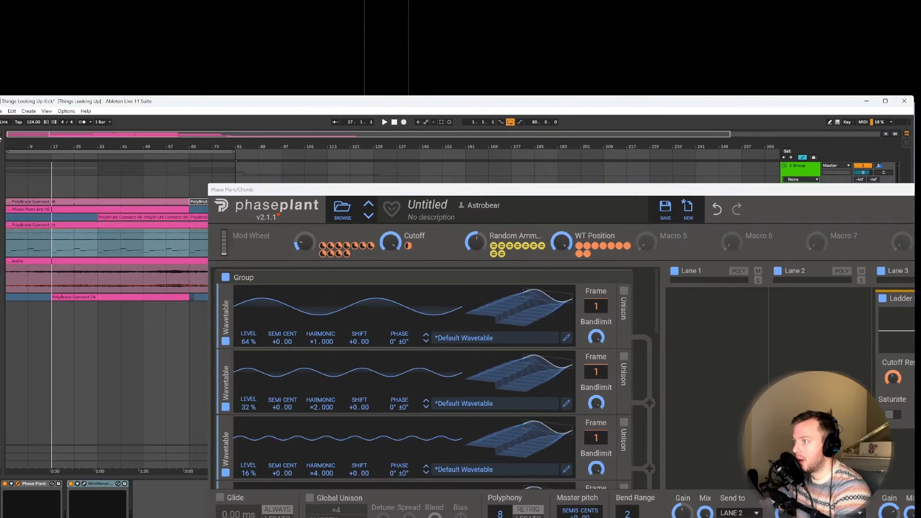
drag(31, 148, 31, 144)
key(space)
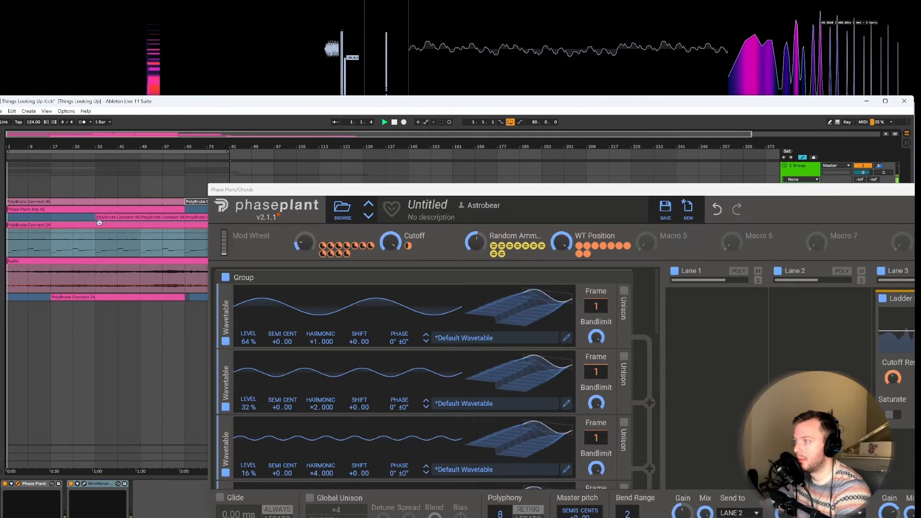
drag(253, 193, 136, 112)
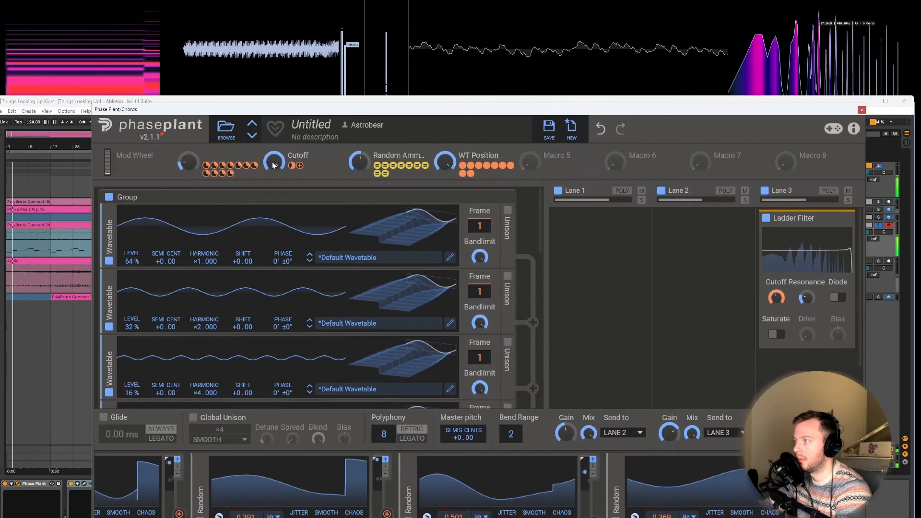
Step: Audition the chords with Cutoff at 70% and WT Position low, and return Cutoff to full and WT Position to 100%
drag(275, 163, 274, 192)
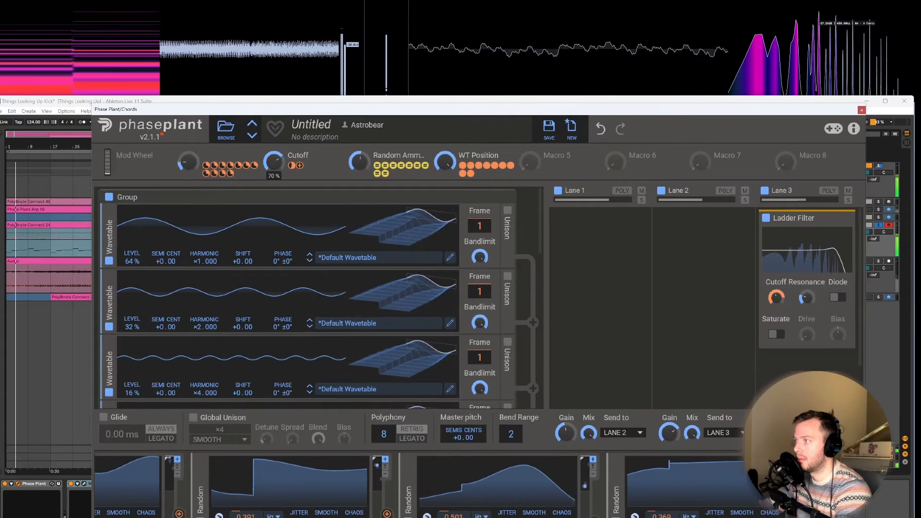
drag(444, 162, 445, 213)
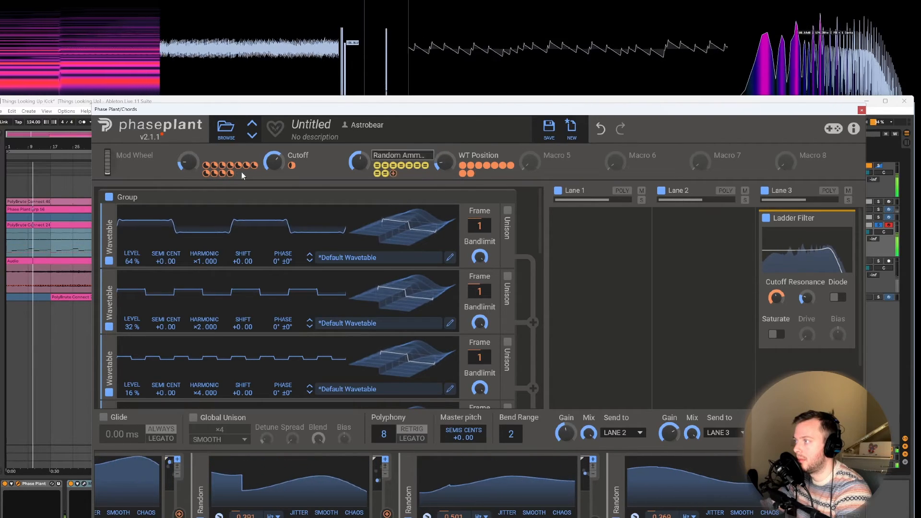
drag(273, 163, 273, 162)
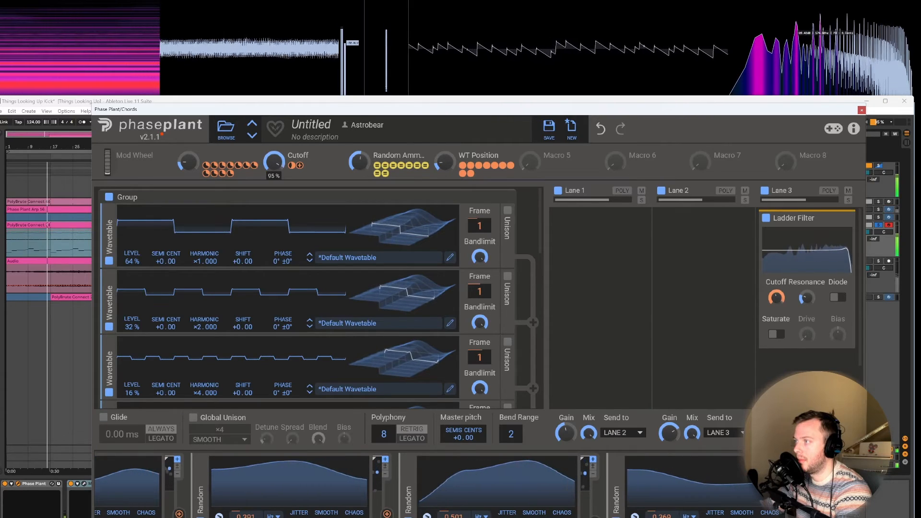
drag(273, 162, 273, 161)
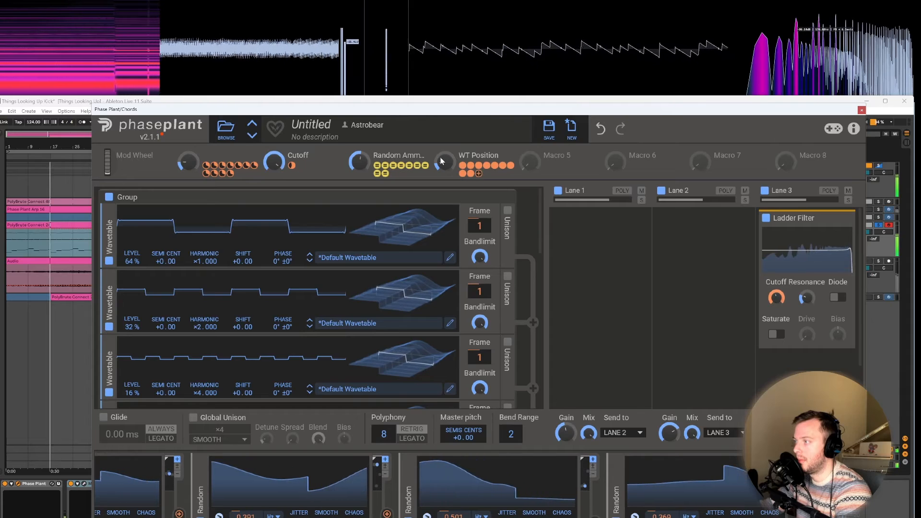
drag(442, 162, 442, 160)
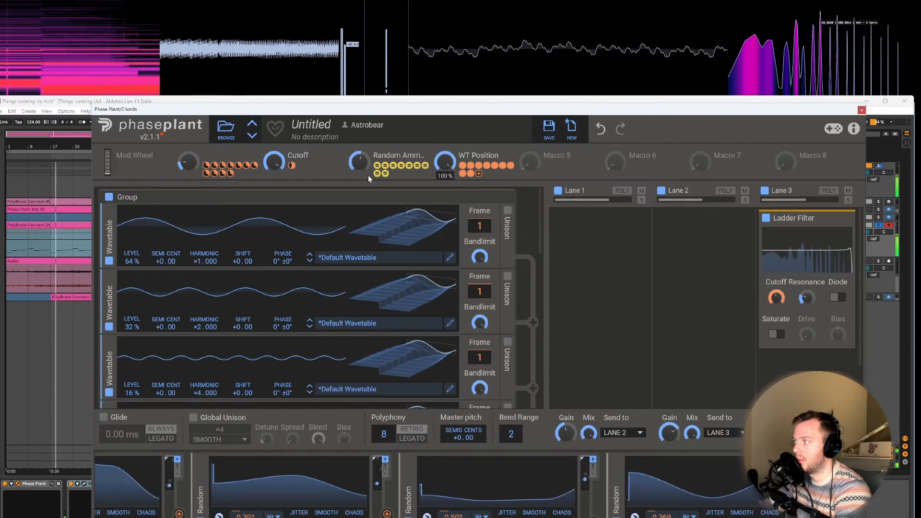
Step: Lower the Cutoff macro, bring WT Position down through 72% to minimum, and open Cutoff through 58% to full
drag(274, 163, 274, 167)
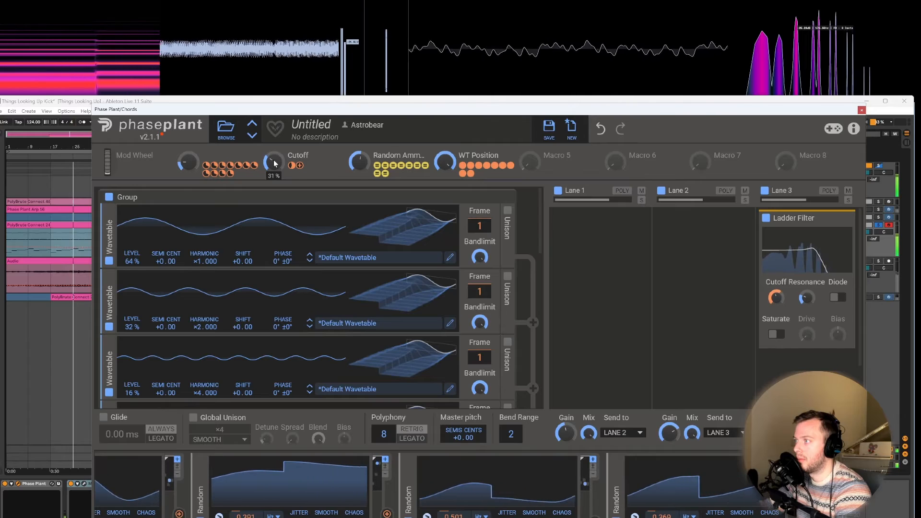
right_click(442, 163)
click(440, 153)
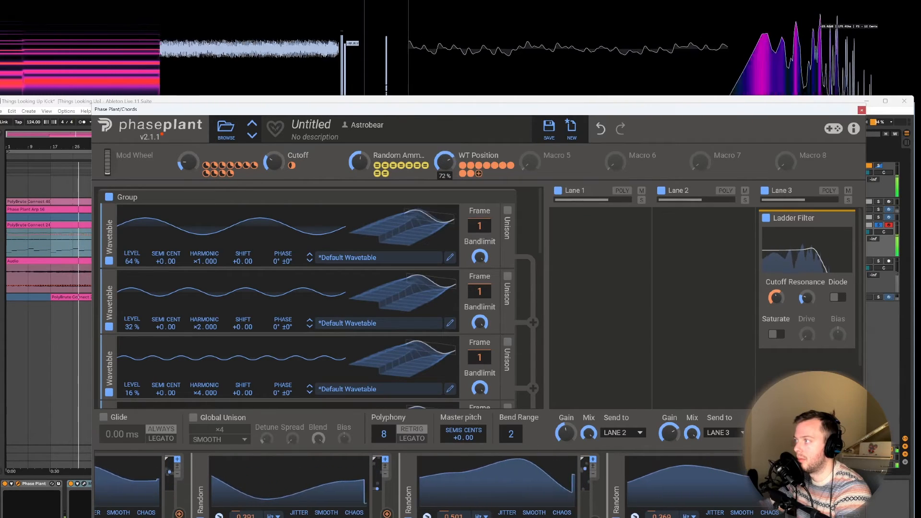
drag(445, 162, 444, 205)
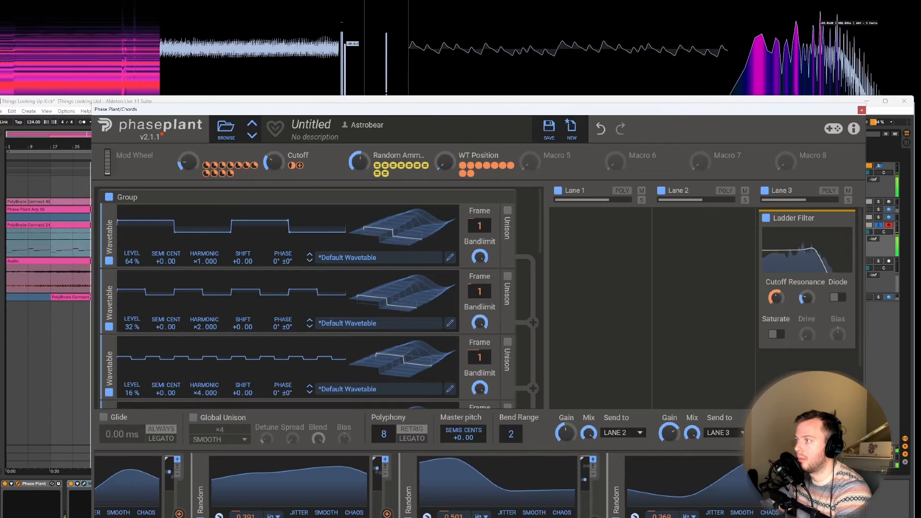
drag(273, 162, 273, 159)
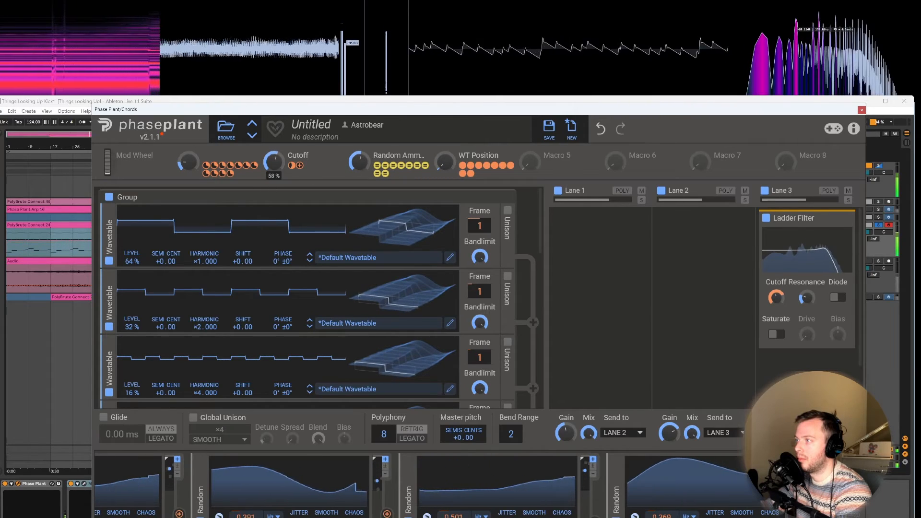
drag(273, 162, 273, 166)
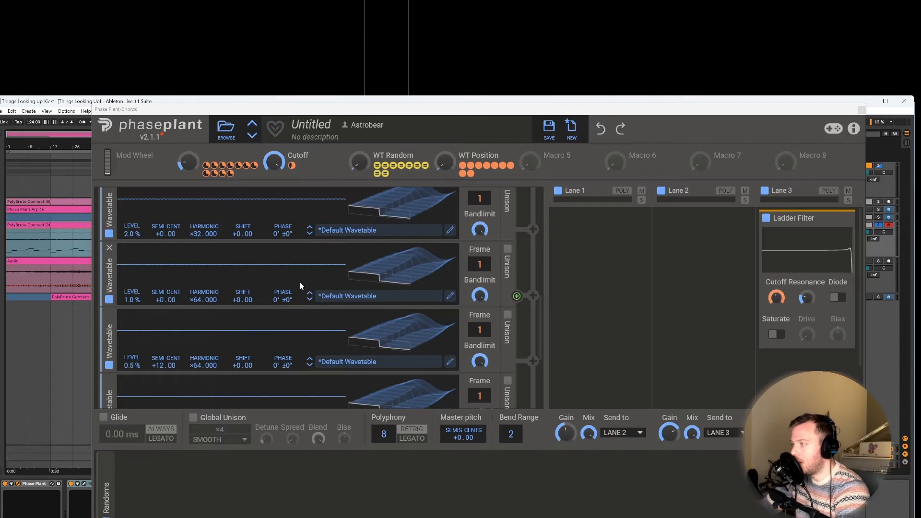
Step: Move the ×64 oscillator tuned +24 semitones and the untransposed ×64 oscillator out of the stack into a second group
scroll(301, 282, up, 8)
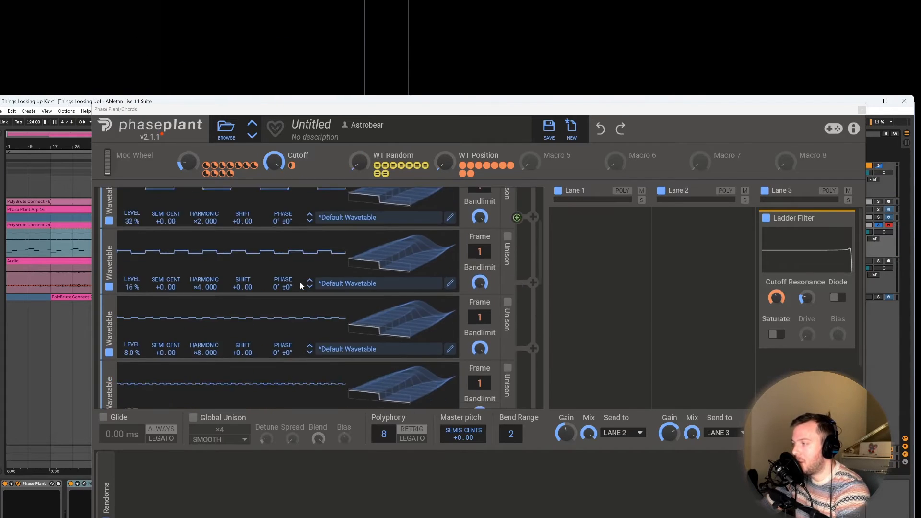
scroll(300, 284, down, 10)
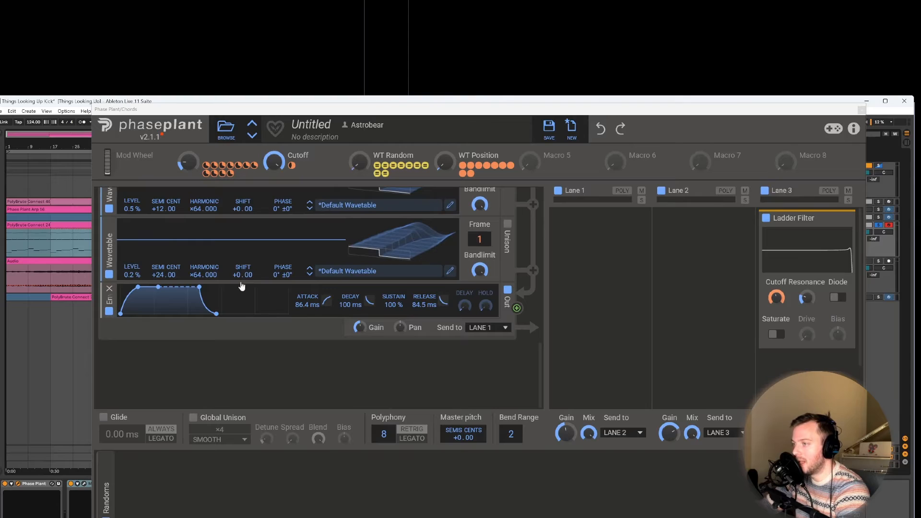
drag(109, 257, 140, 367)
scroll(151, 274, up, 2)
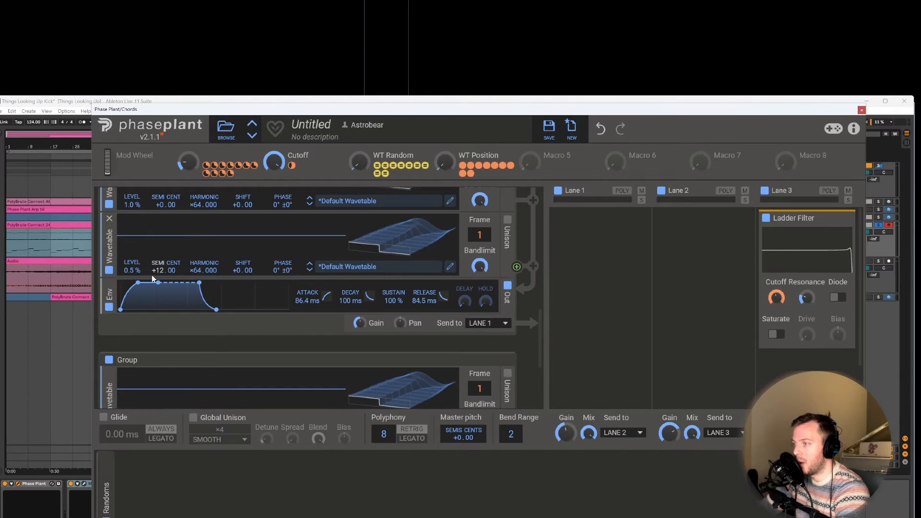
scroll(151, 275, up, 1)
drag(109, 232, 125, 324)
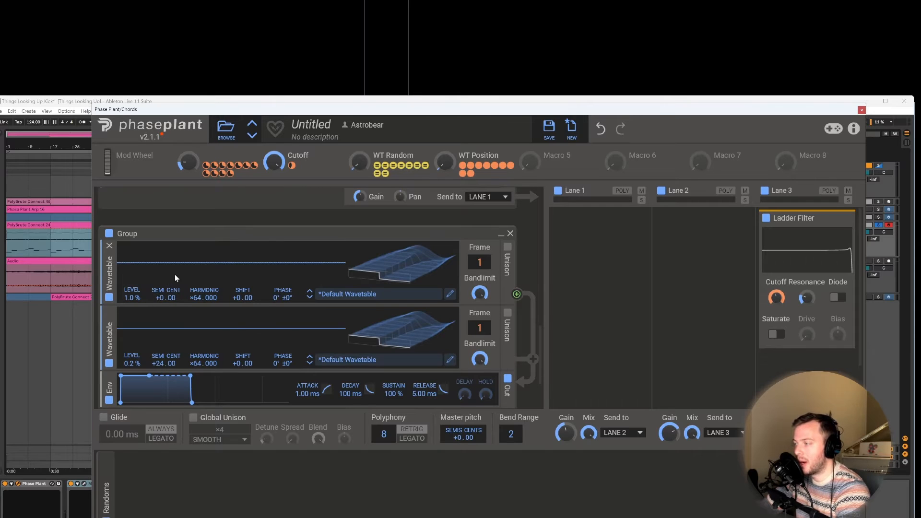
Step: Move the ×16 harmonic wavetable oscillator into the second group, above the two ×64 oscillators
scroll(197, 279, up, 5)
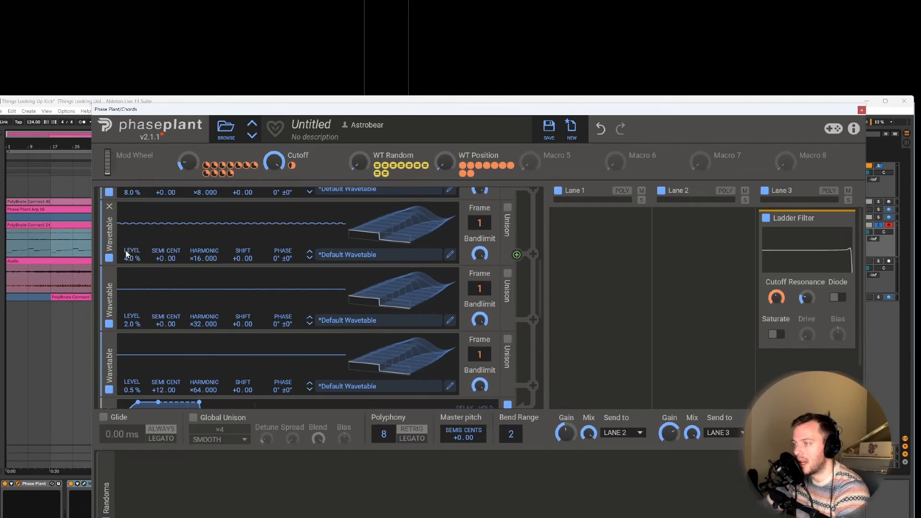
drag(113, 246, 138, 245)
drag(111, 297, 148, 323)
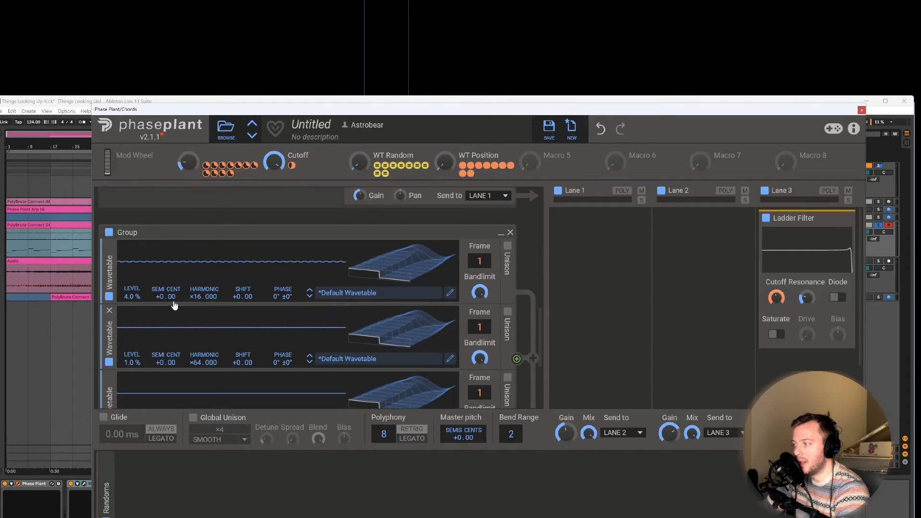
Step: Move the ×4 and ×1 oscillators into the second group and place that group above the original, collapsed one
scroll(174, 306, up, 5)
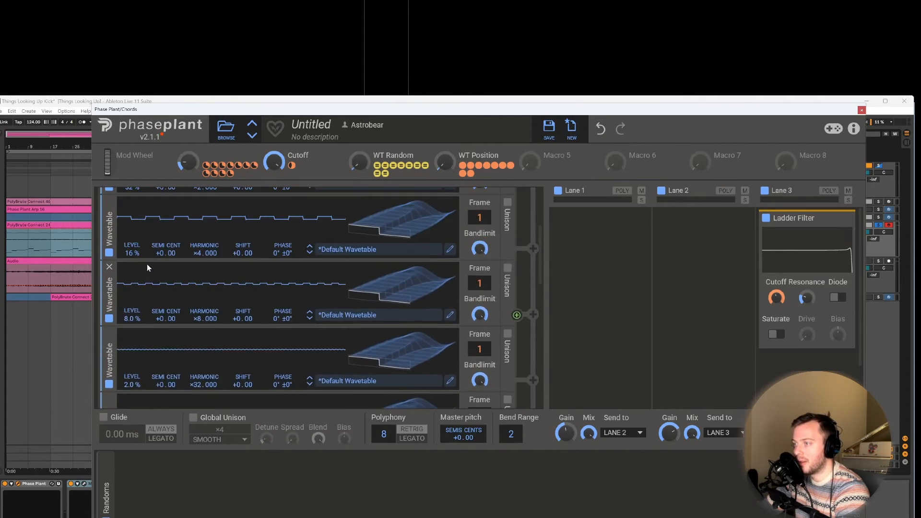
scroll(117, 258, up, 1)
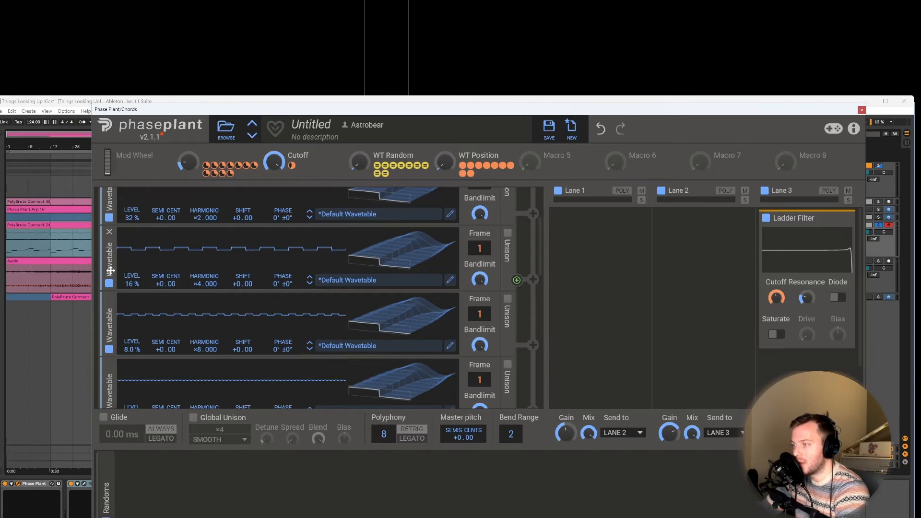
drag(110, 272, 115, 313)
scroll(116, 313, down, 3)
scroll(111, 241, up, 3)
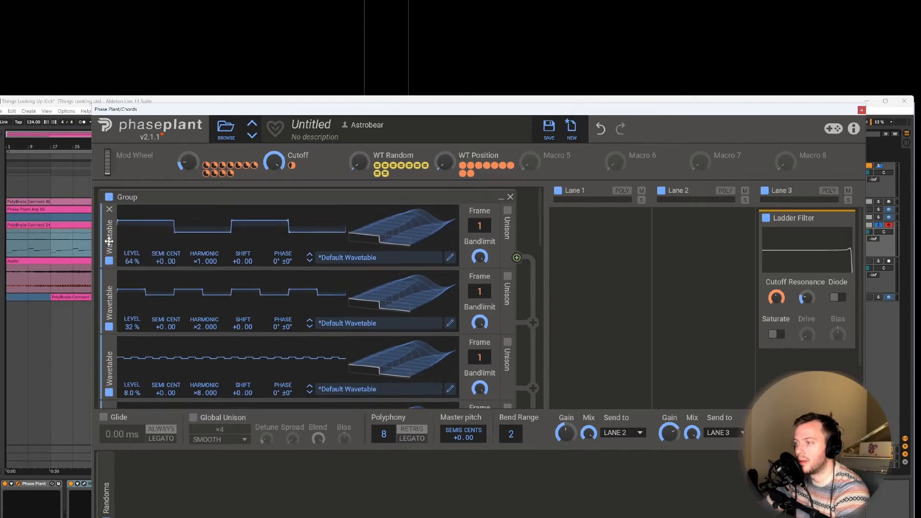
Step: Insert a Distortion effect before the envelope of the upper group and set its type to Saturate
scroll(182, 321, down, 12)
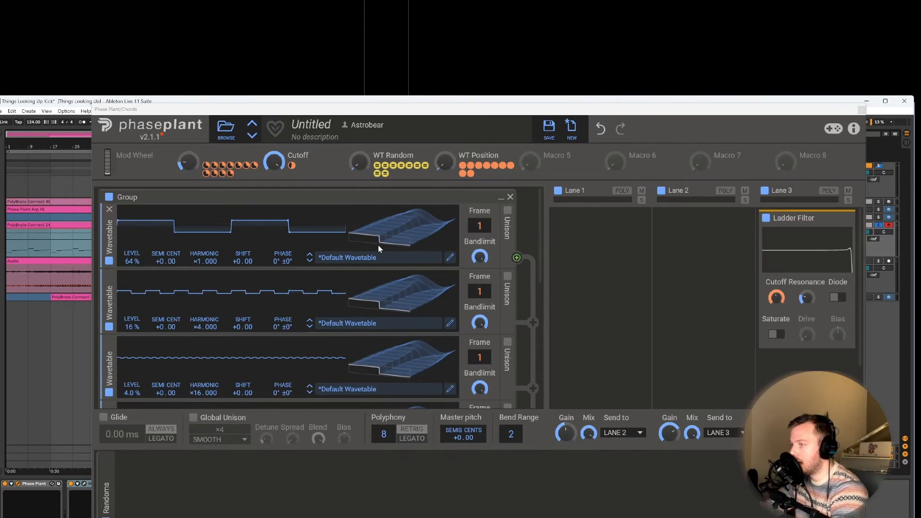
scroll(378, 244, down, 8)
scroll(371, 248, down, 2)
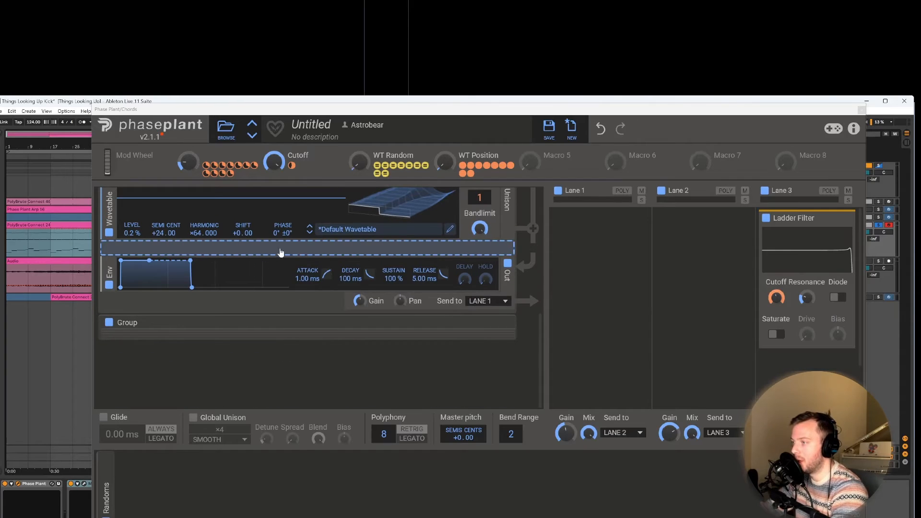
click(284, 251)
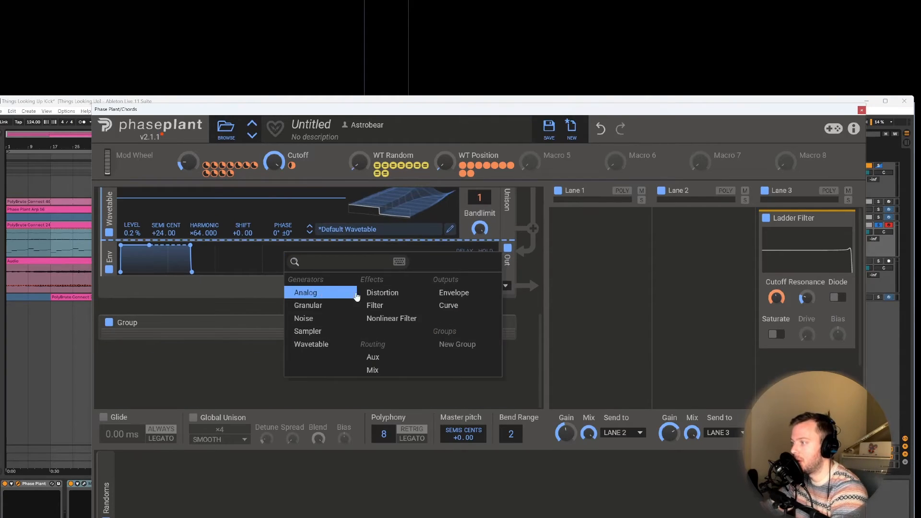
click(374, 292)
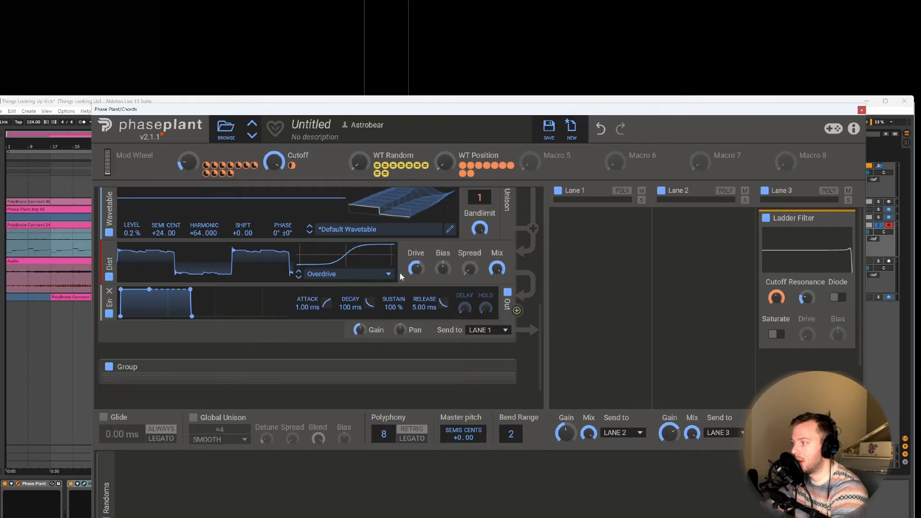
click(358, 280)
click(336, 287)
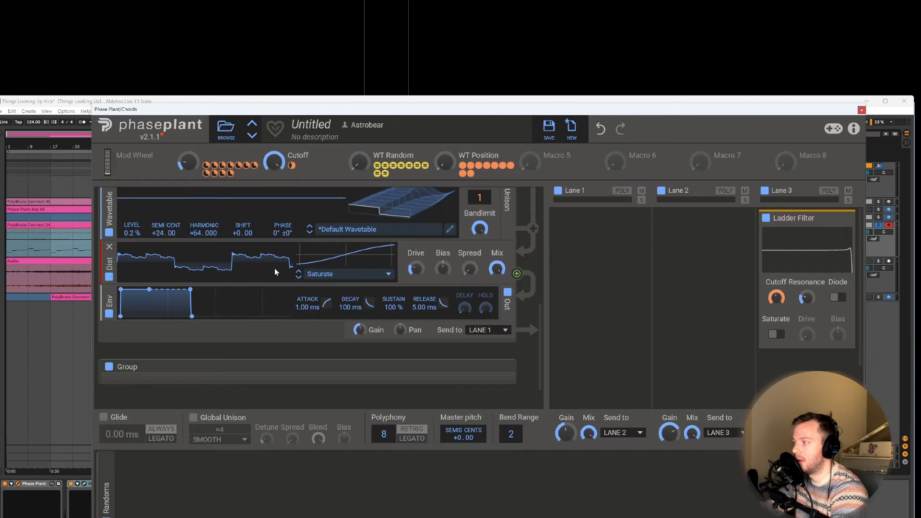
Step: Expand the collapsed lower group, insert a Distortion effect before its envelope, and set the type to Saturate
scroll(275, 272, down, 2)
click(501, 322)
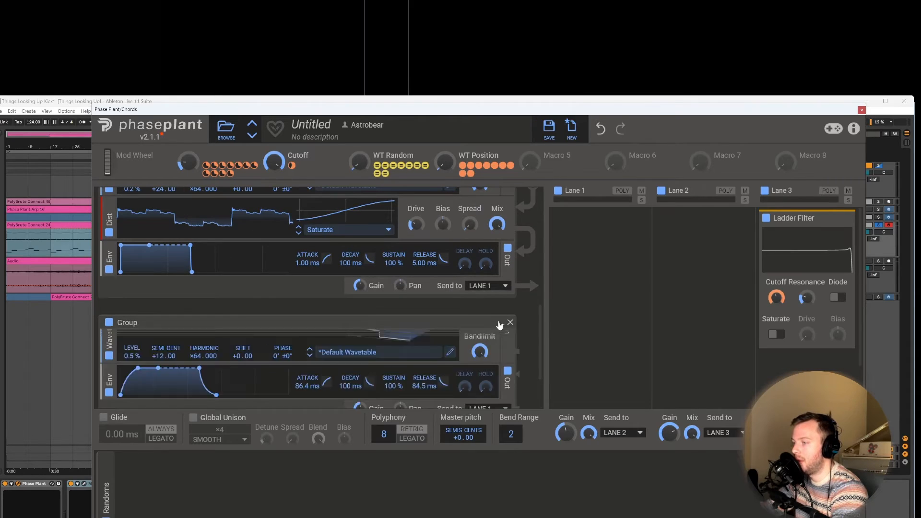
scroll(228, 312, down, 5)
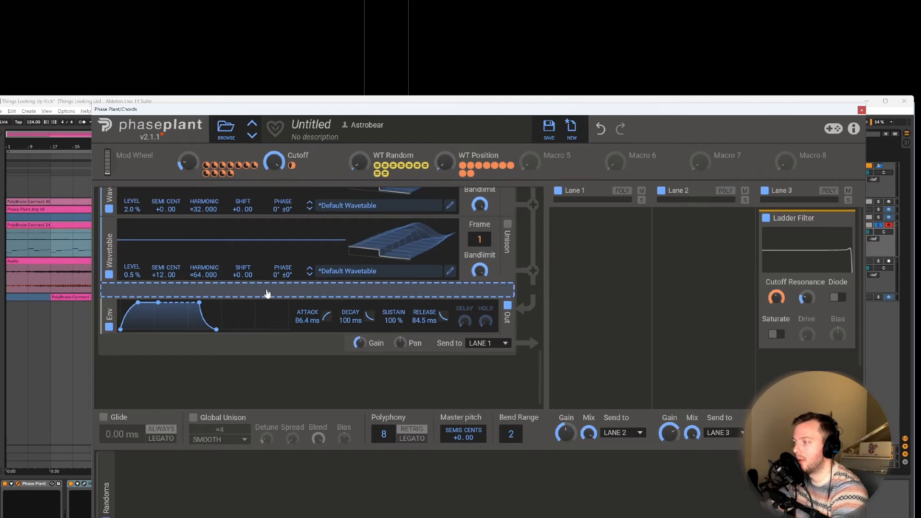
click(267, 290)
click(366, 333)
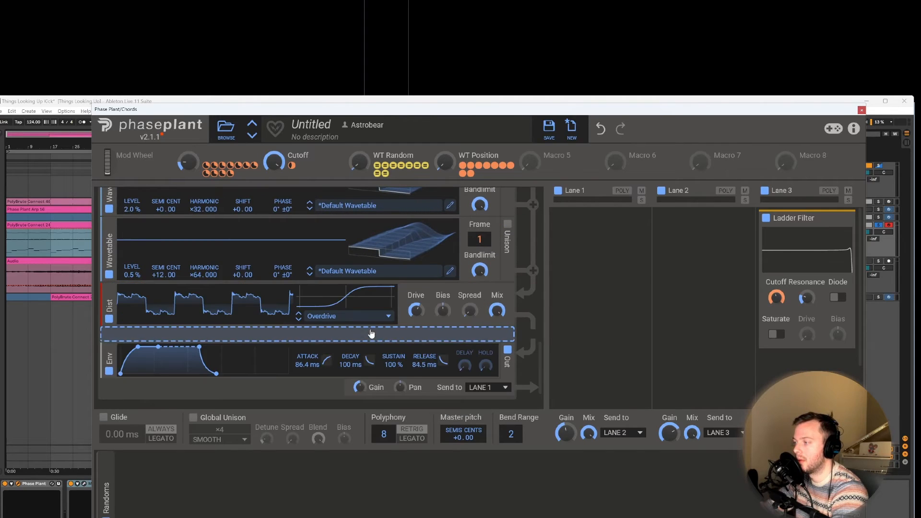
click(367, 318)
click(365, 328)
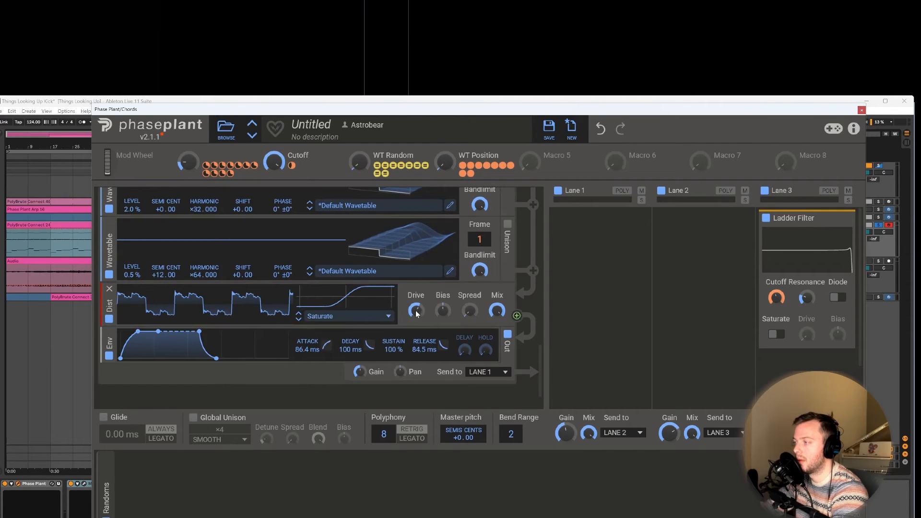
Step: Lower the Saturate drive of the lower group's distortion to a mild amount, with the WT Position macro at maximum
drag(417, 313, 416, 329)
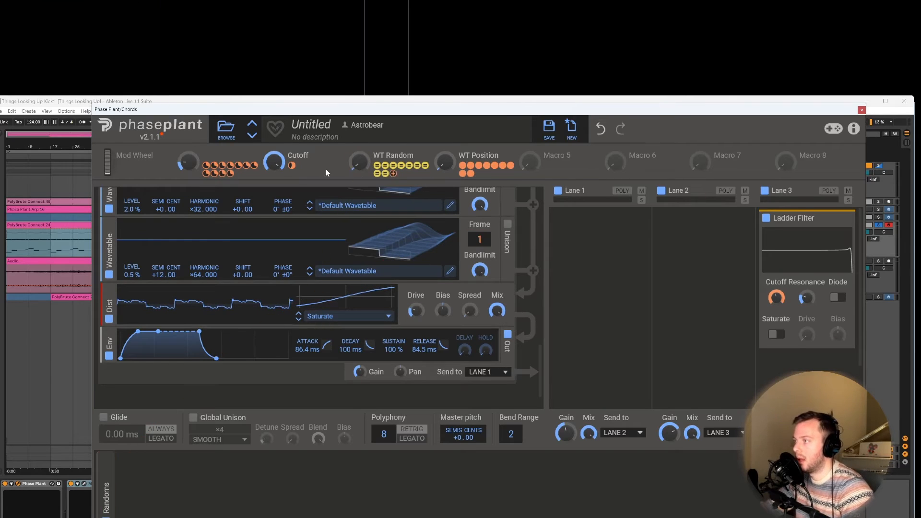
drag(445, 162, 445, 161)
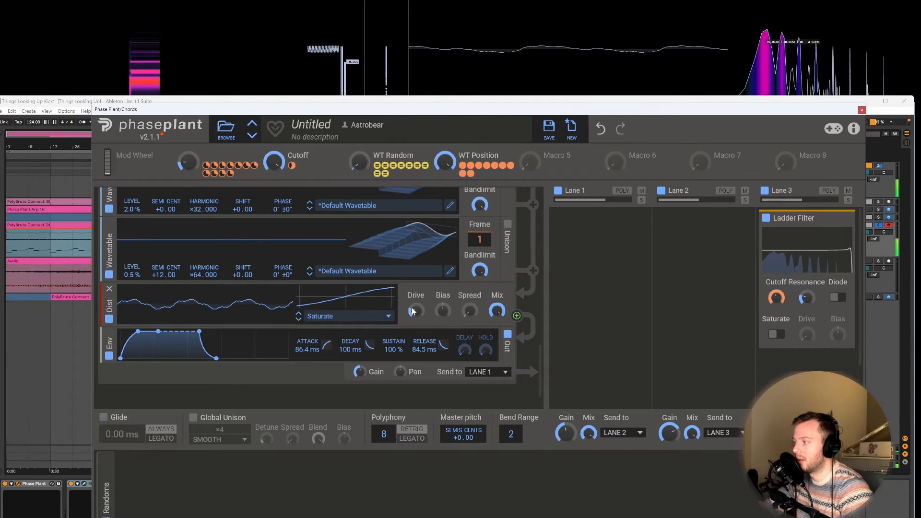
mouse_move(417, 310)
mouse_down()
mouse_move(416, 281)
mouse_move(417, 315)
mouse_up()
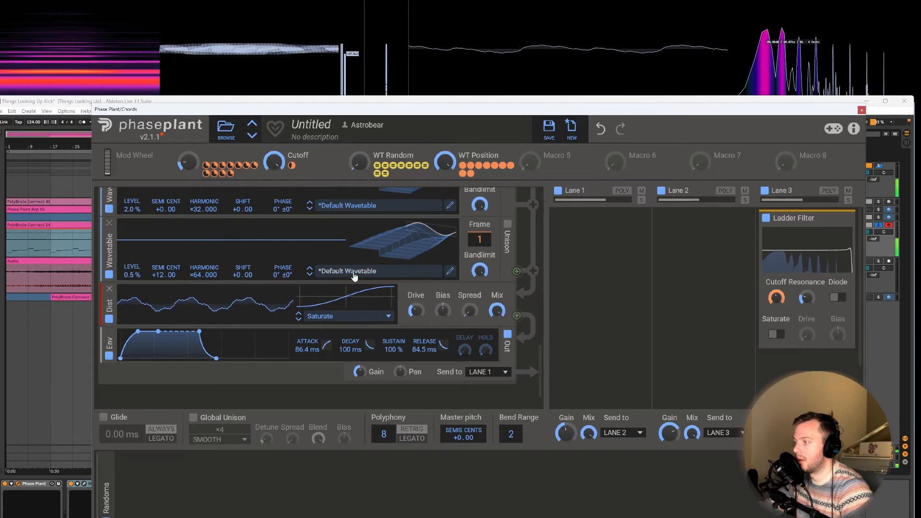
Step: Raise the Saturate drive of the upper group's distortion slightly
scroll(354, 276, down, 5)
scroll(354, 274, up, 4)
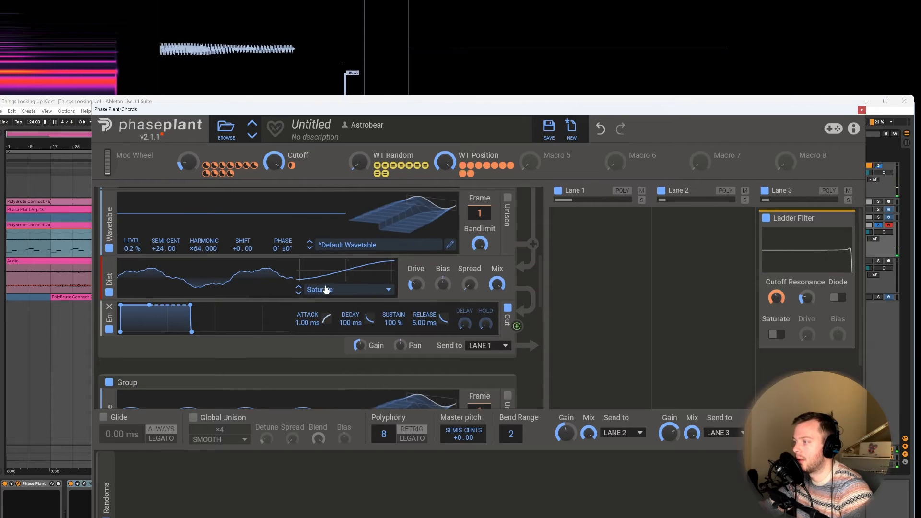
mouse_move(410, 276)
mouse_down()
mouse_move(410, 257)
mouse_move(418, 284)
mouse_up()
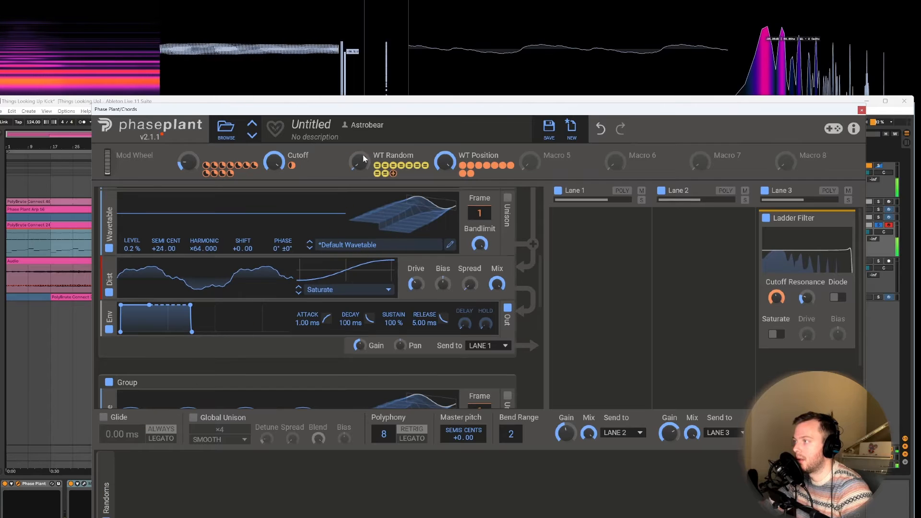
Step: Sweep the WT Position macro down to about 26% and back up to near maximum to audition both saturated groups
drag(444, 163, 445, 184)
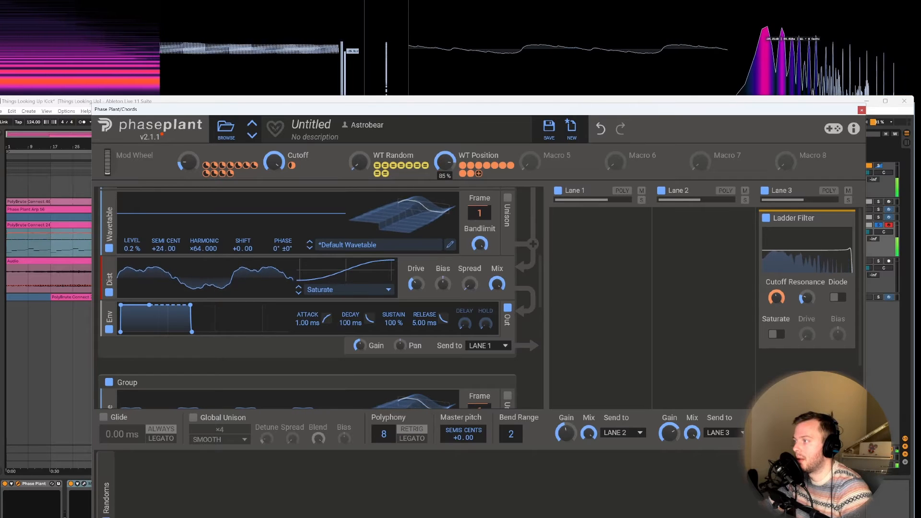
drag(445, 162, 445, 159)
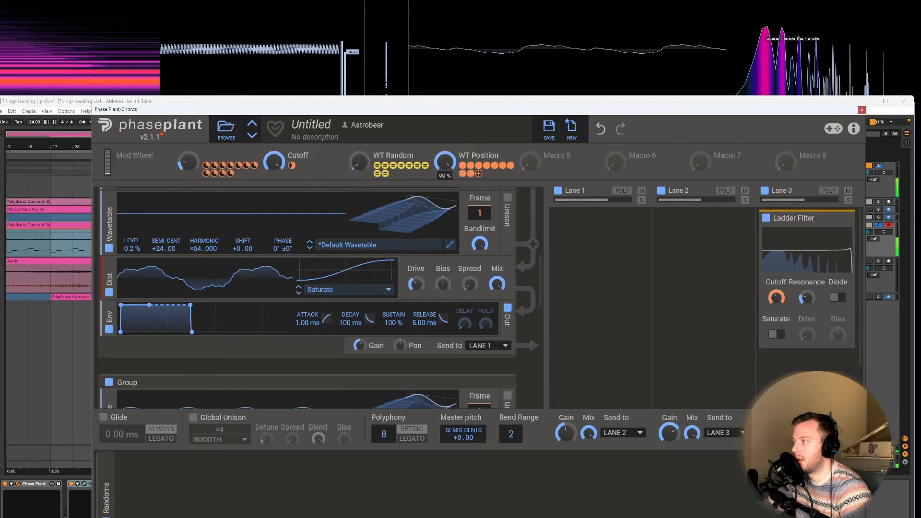
drag(445, 162, 445, 166)
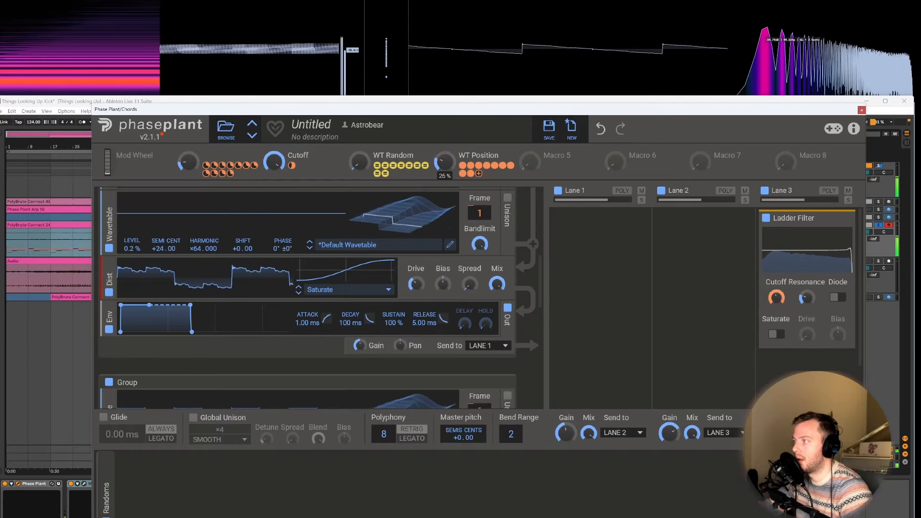
drag(445, 163, 445, 145)
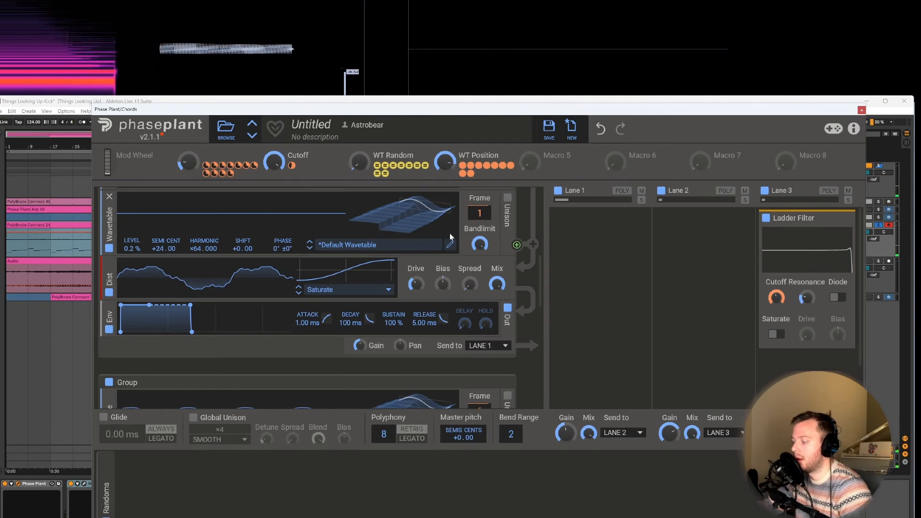
Step: Play the arrangement with the WT Position macro at 100% and lower the Cutoff macro slightly
click(32, 220)
key(space)
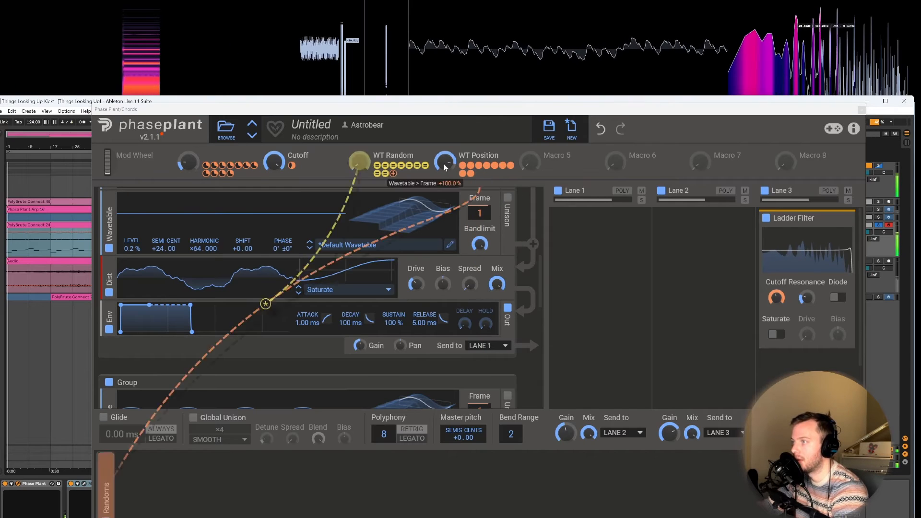
drag(444, 163, 444, 157)
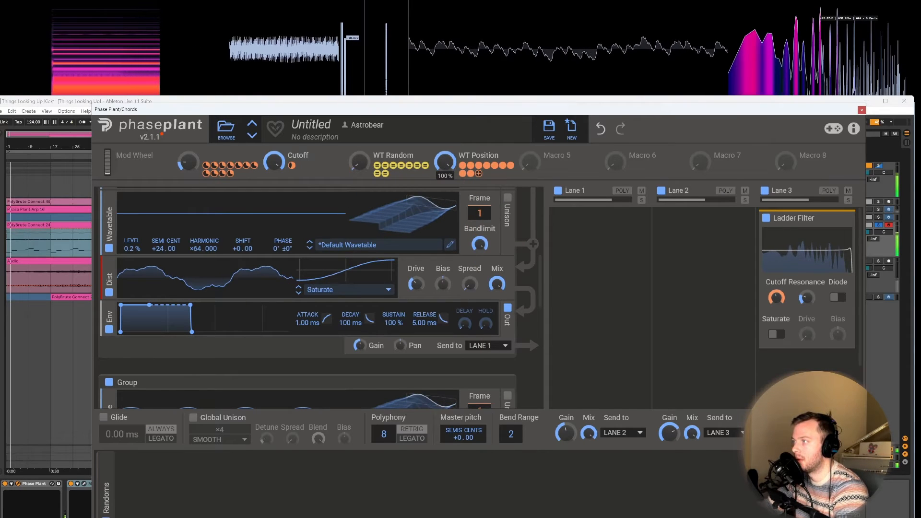
drag(274, 161, 274, 171)
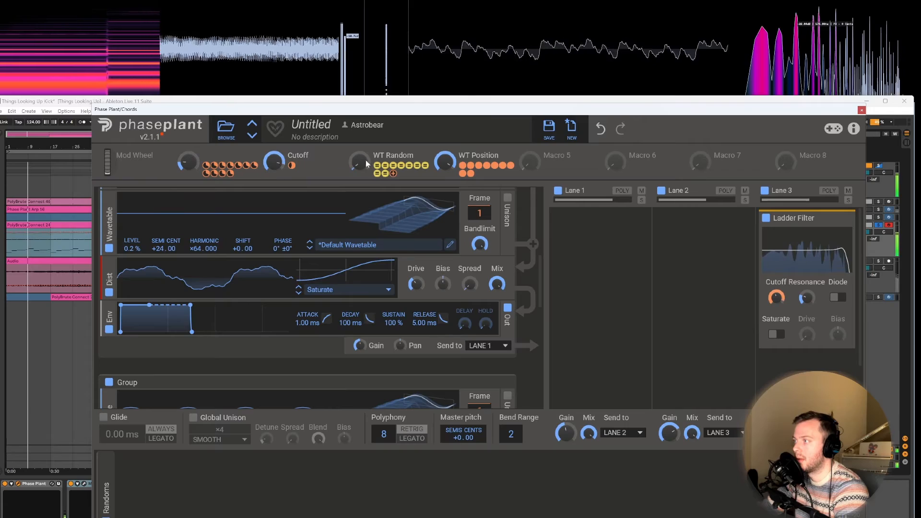
Step: Raise the WT Random macro to maximum and bring WT Position down to a low setting during playback
drag(359, 162, 359, 150)
drag(445, 161, 444, 169)
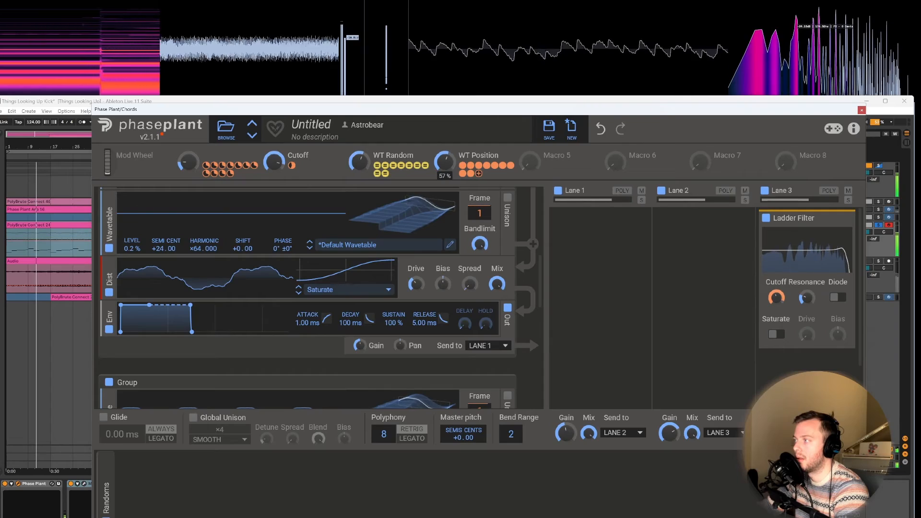
drag(359, 165, 359, 158)
drag(452, 165, 452, 180)
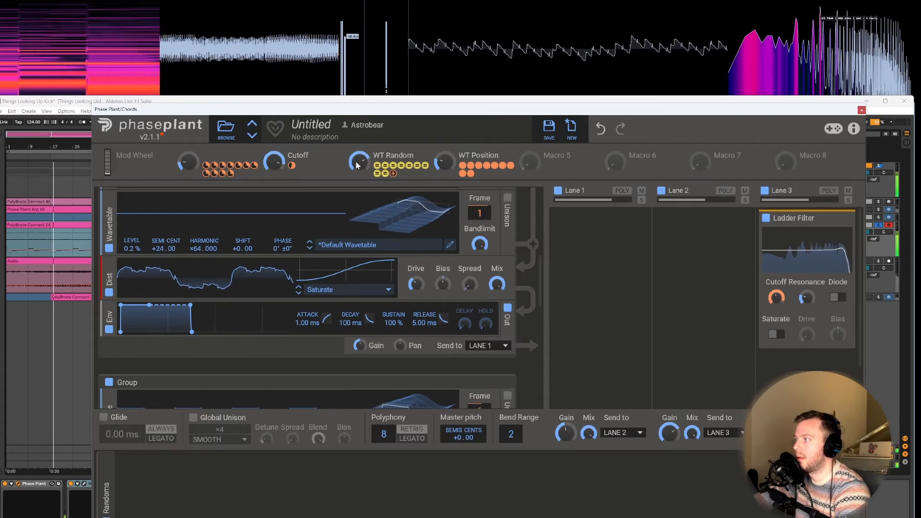
drag(359, 161, 359, 155)
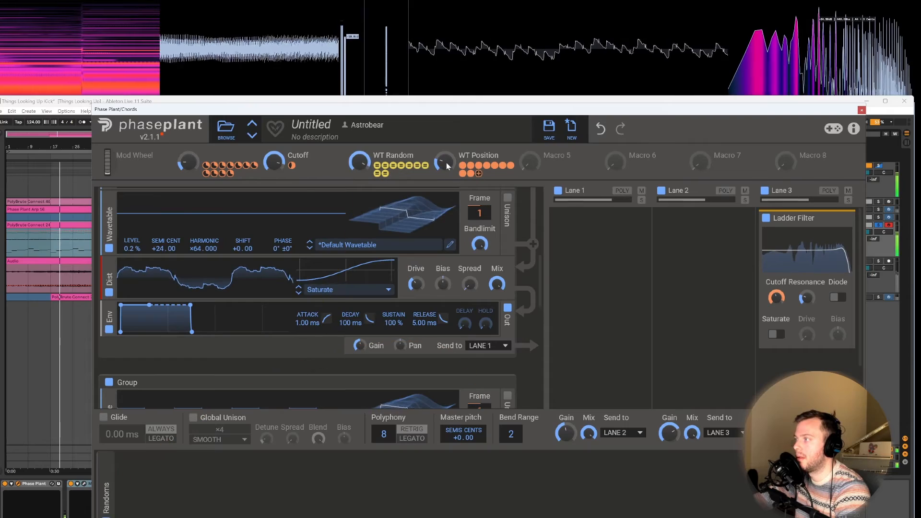
drag(444, 162, 444, 167)
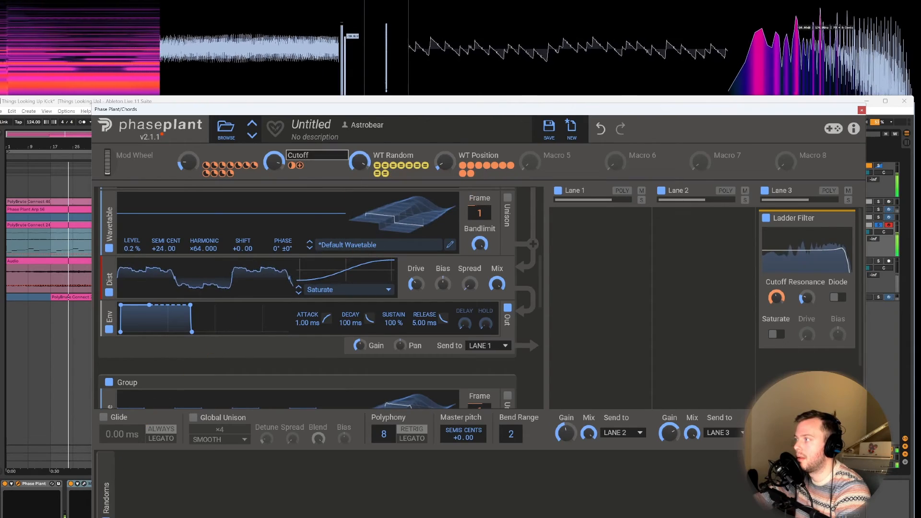
Step: Lower the Cutoff macro, then lengthen the upper group's envelope with a 141 ms attack and a longer release
drag(274, 163, 274, 174)
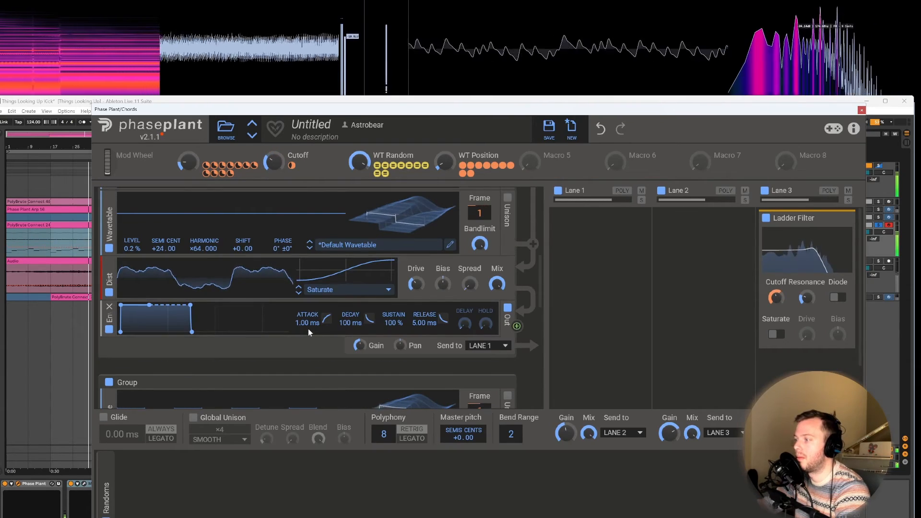
drag(307, 323, 307, 313)
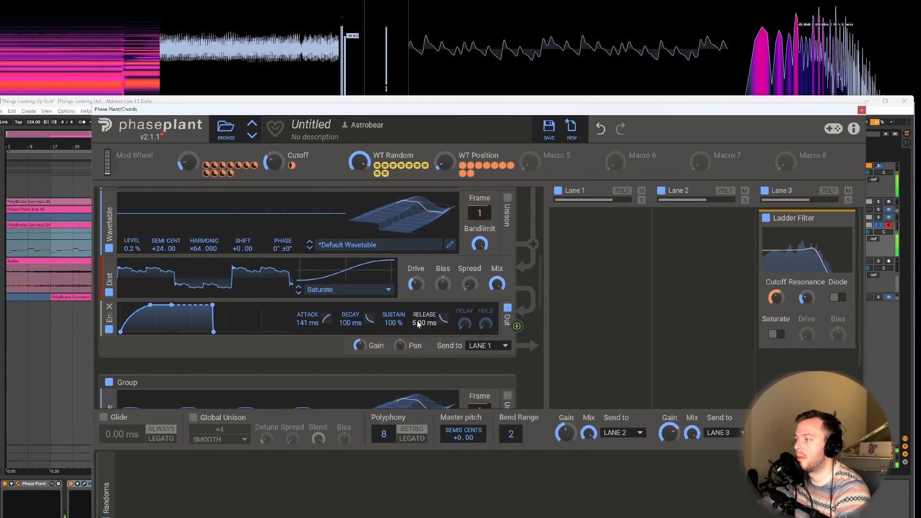
drag(417, 322, 417, 304)
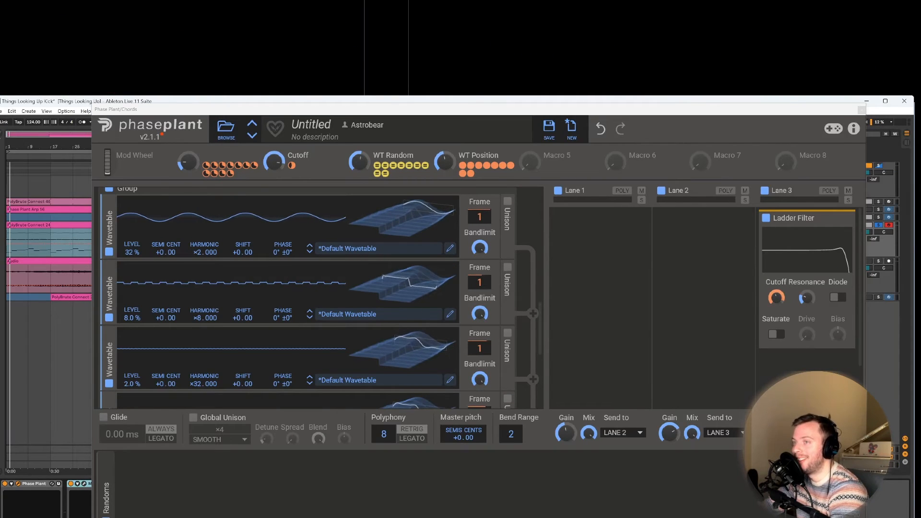
Step: Search Ableton Live's browser for "tape" and add the Tape MELLO-FI plug-in to the chords track after Phase Plant
key(ctrl+f)
drag(129, 110, 191, 103)
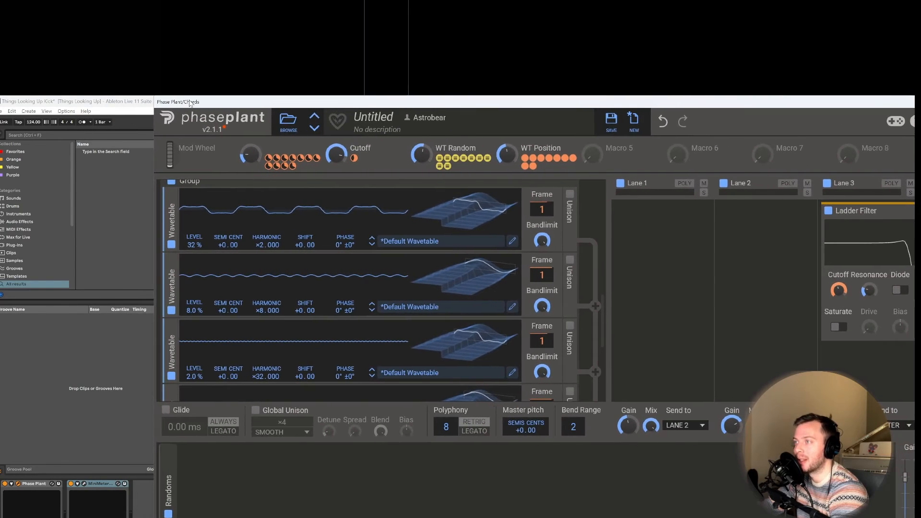
click(41, 135)
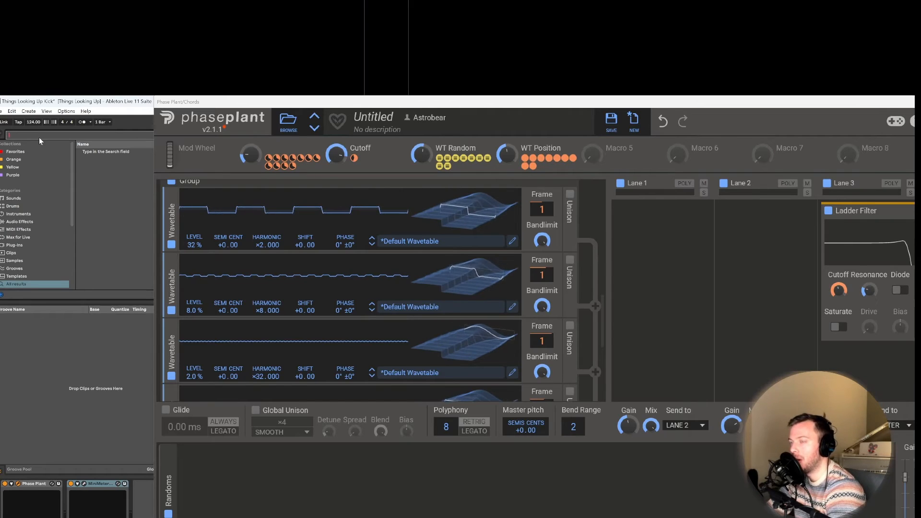
text(tape)
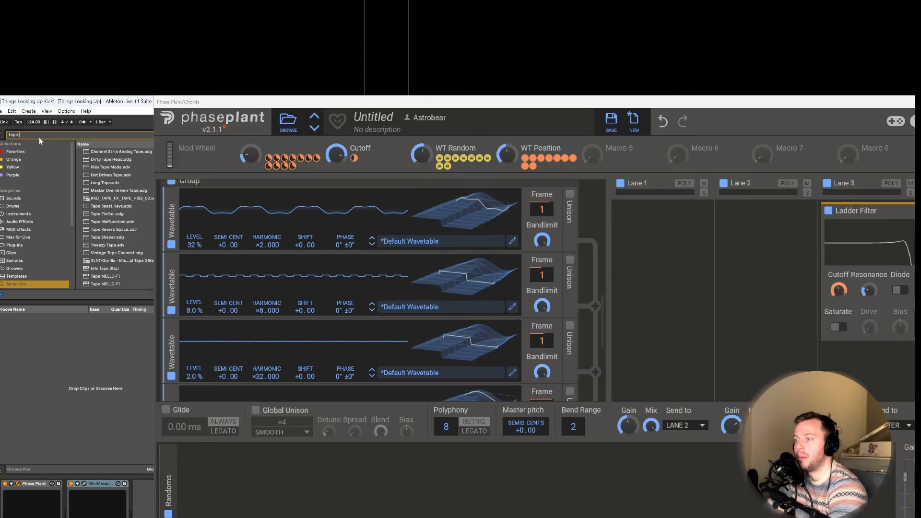
drag(105, 276, 70, 495)
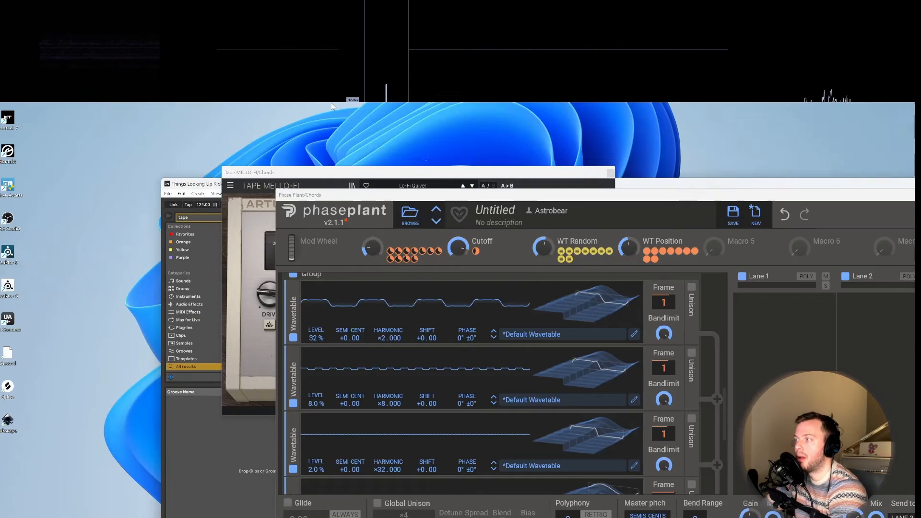
Step: Bring the Tape MELLO-FI window into full view and turn down its Noise and Mechanics
drag(343, 108, 164, 35)
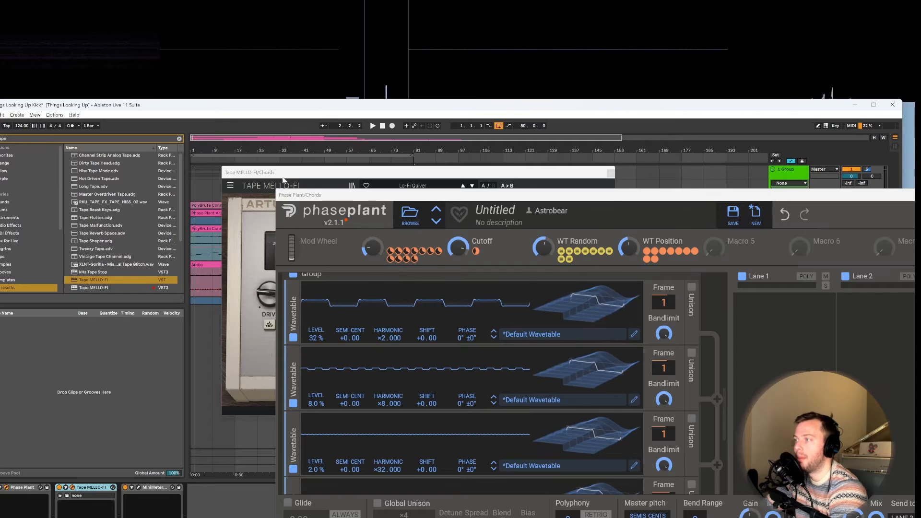
drag(282, 174, 256, 173)
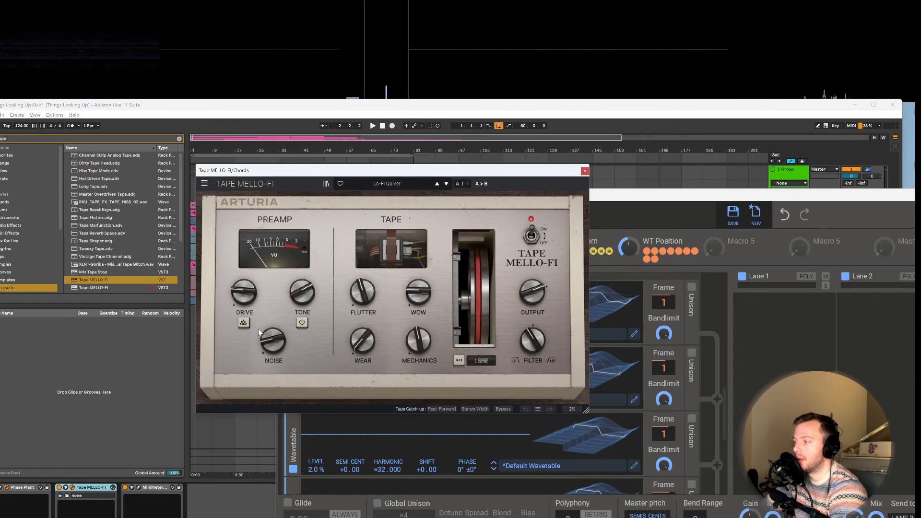
drag(273, 339, 273, 359)
drag(430, 289, 430, 280)
drag(418, 341, 419, 367)
drag(363, 292, 363, 301)
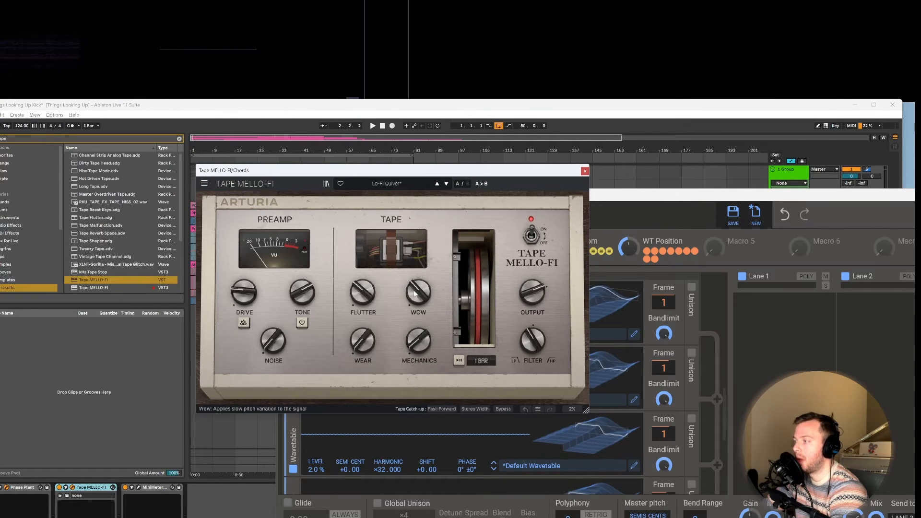
Step: Set Tape MELLO-FI's Wow to about 36.4% and its Flutter to about 38.8%
drag(418, 292, 418, 288)
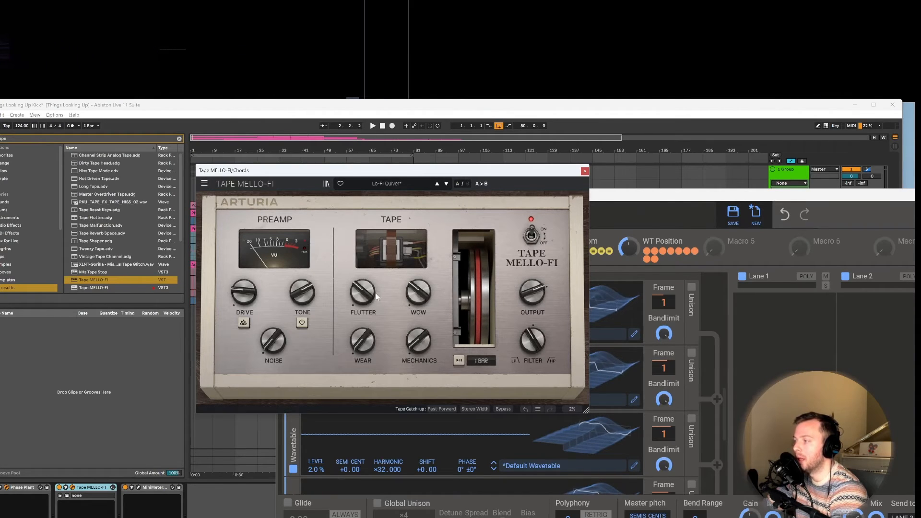
drag(363, 293, 364, 290)
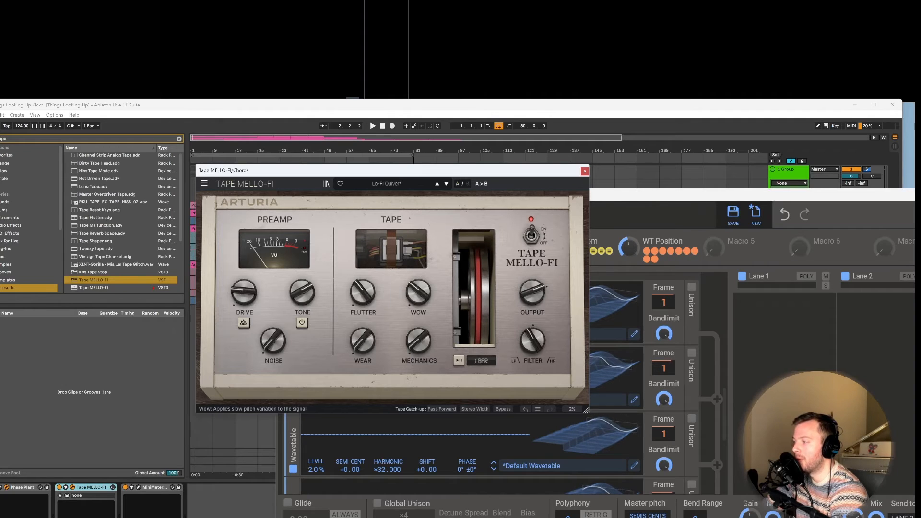
drag(418, 292, 418, 288)
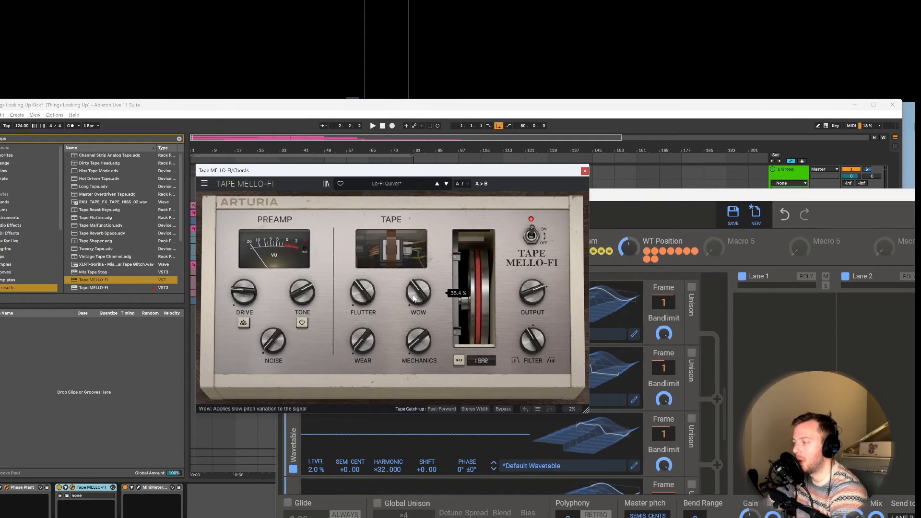
drag(364, 292, 363, 289)
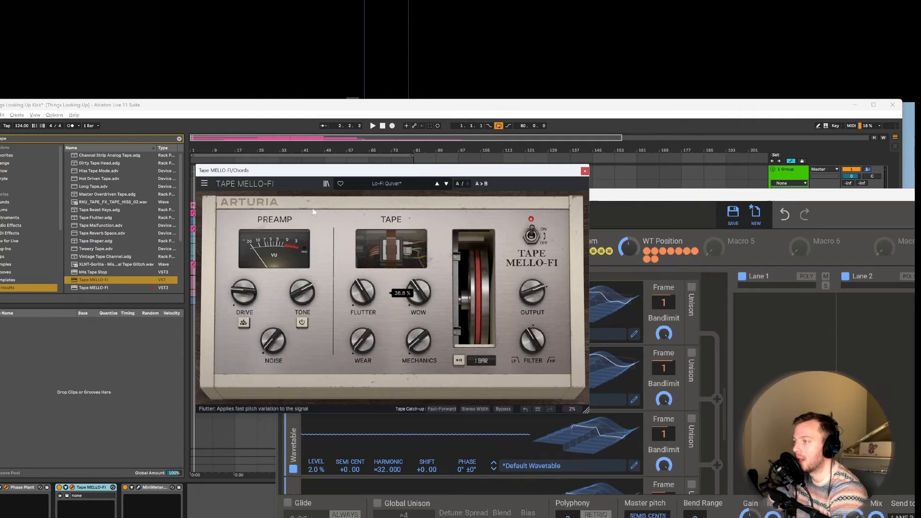
Step: Move the tape plug-in clear of the macros, raise WT Position to maximum in Phase Plant, and start playback
drag(288, 170, 253, 262)
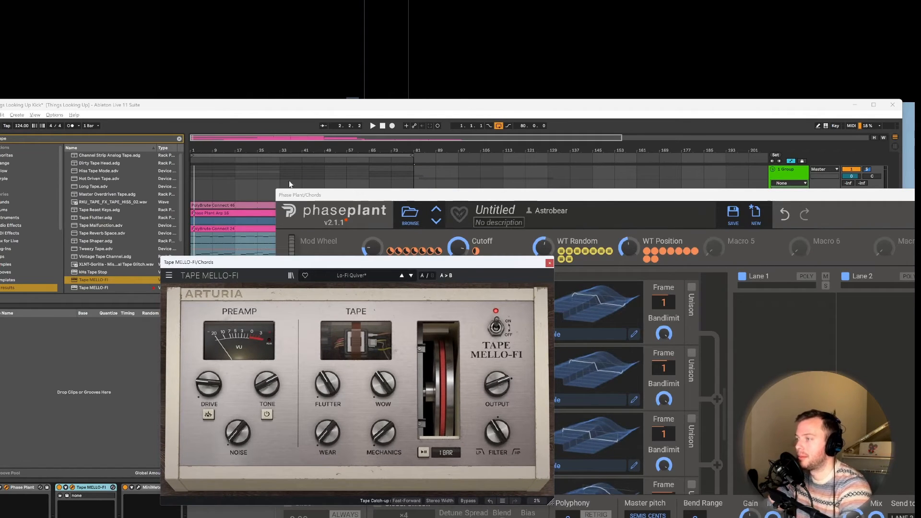
drag(629, 247, 628, 215)
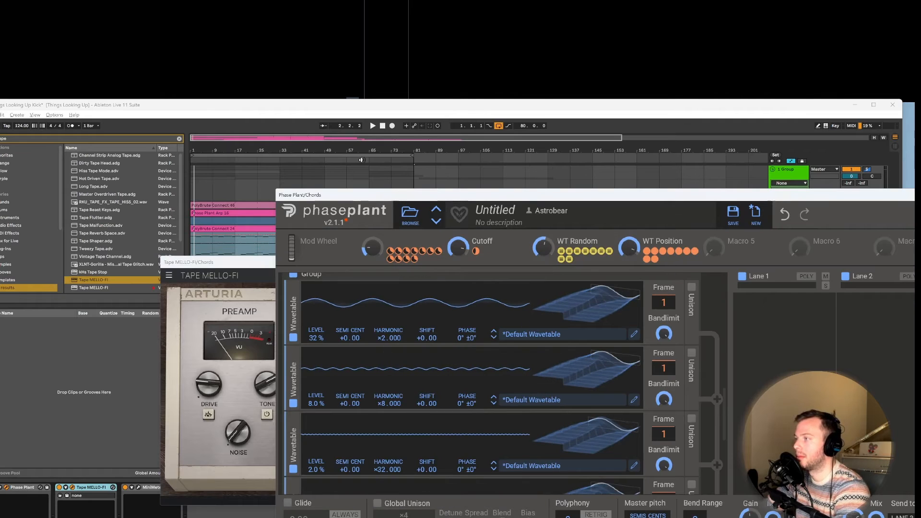
key(space)
click(258, 267)
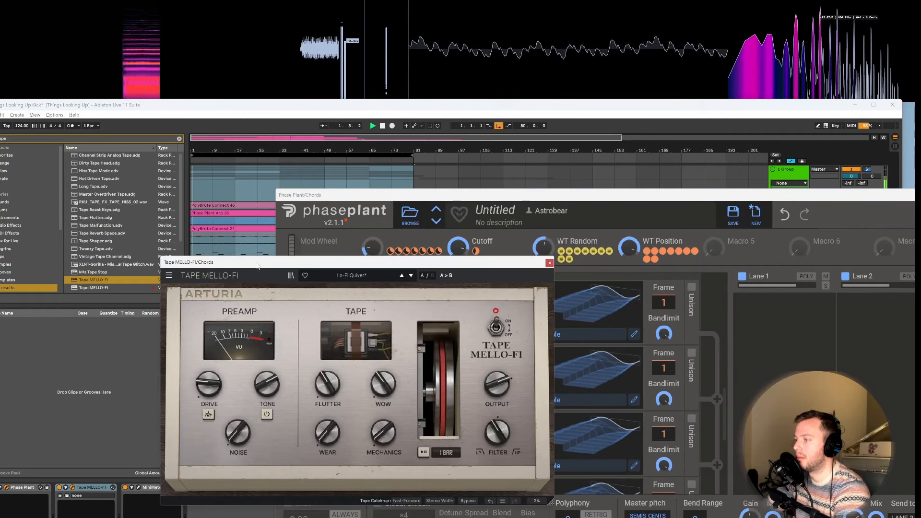
Step: Lower Tape MELLO-FI's Flutter and raise its Wow while the chords play
drag(328, 385, 328, 394)
drag(383, 386, 384, 395)
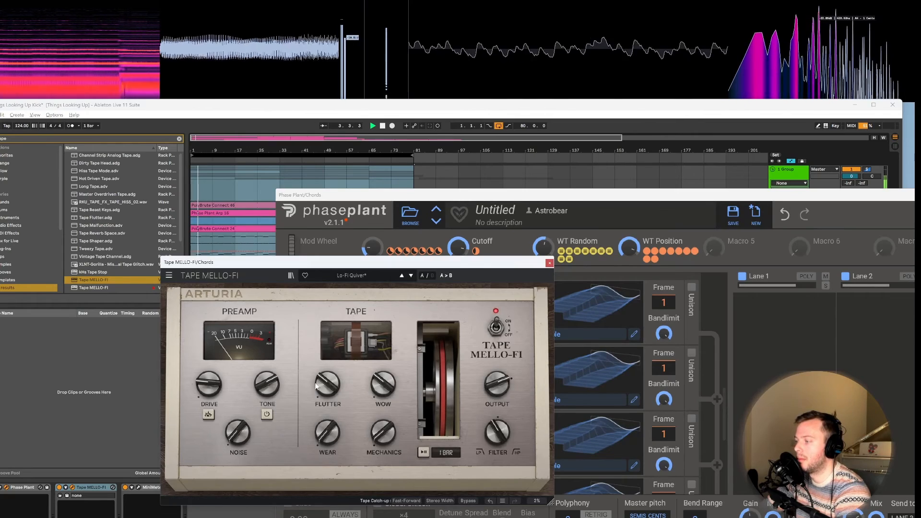
drag(316, 386, 316, 393)
drag(383, 386, 383, 338)
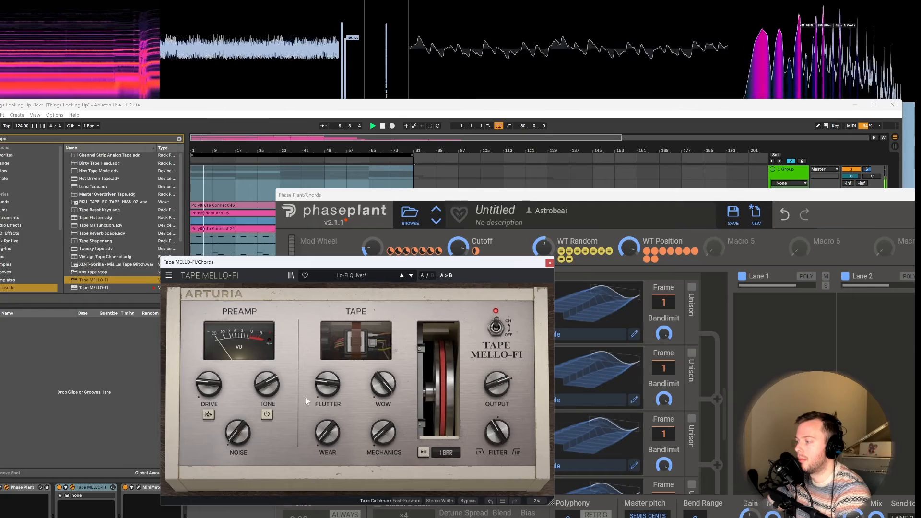
Step: Set Tape MELLO-FI's Flutter to about 11.2% and sweep Phase Plant's Cutoff macro while the chords play
mouse_move(326, 386)
mouse_down()
mouse_move(326, 343)
mouse_move(326, 384)
mouse_up()
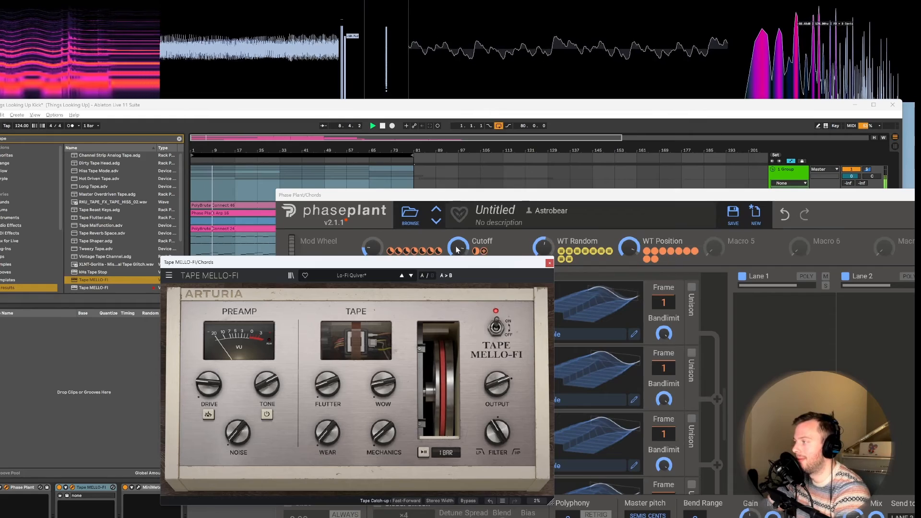
click(614, 292)
mouse_move(457, 248)
mouse_down()
mouse_move(458, 258)
mouse_move(458, 244)
mouse_up()
click(245, 302)
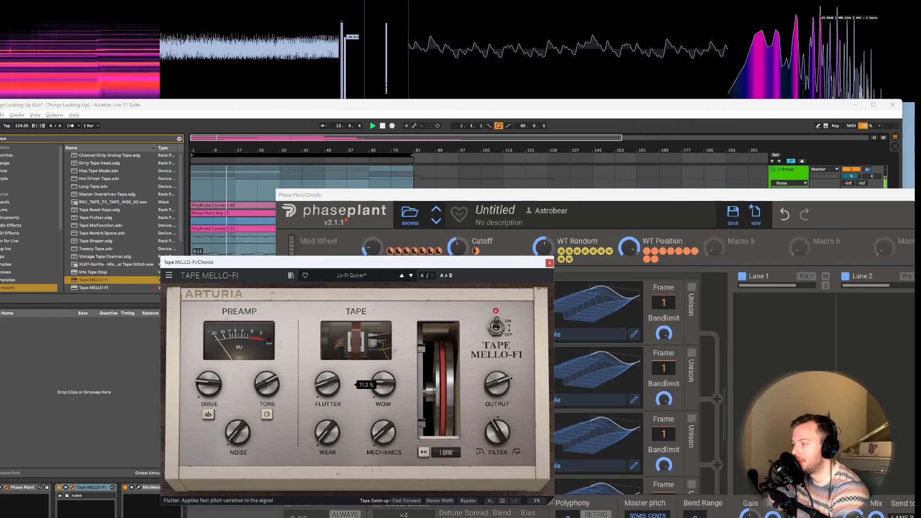
click(461, 252)
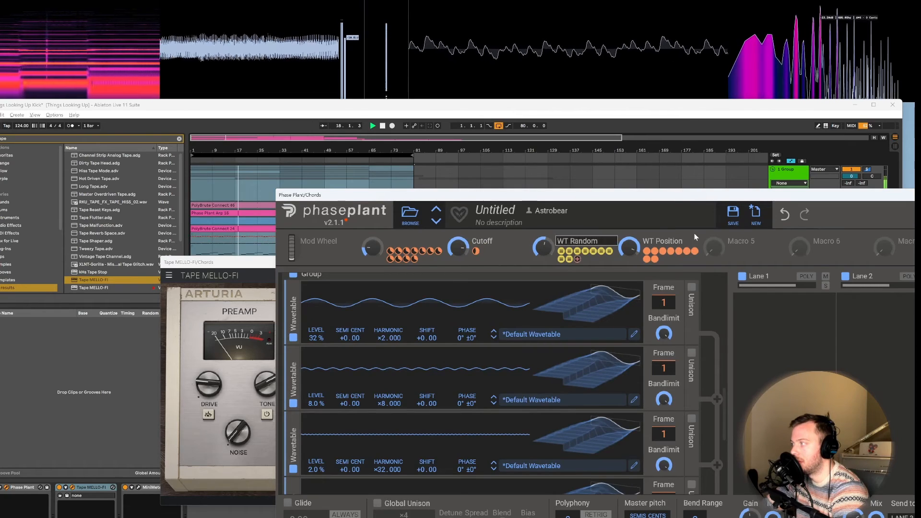
Step: Try the WT Position macro at about 36%, lower WT Random to around half, and stop playback
mouse_move(628, 247)
drag(629, 248, 629, 292)
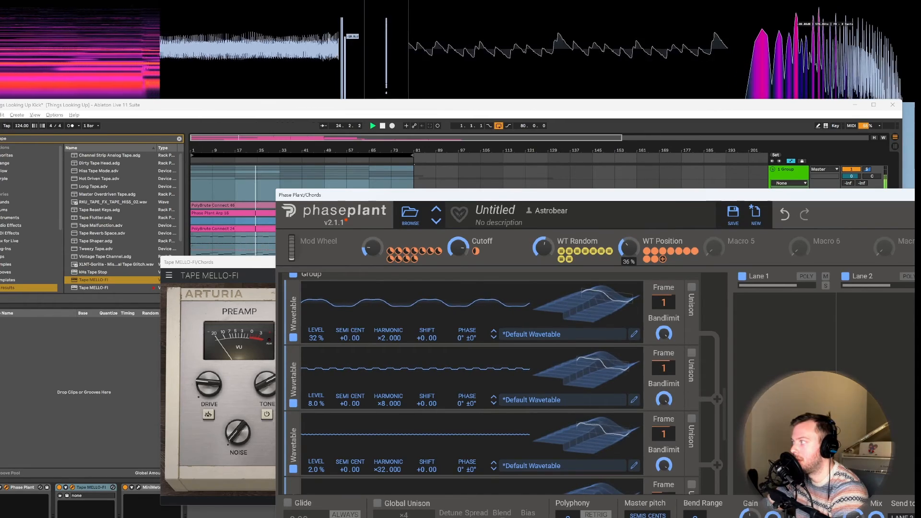
drag(618, 109, 627, 115)
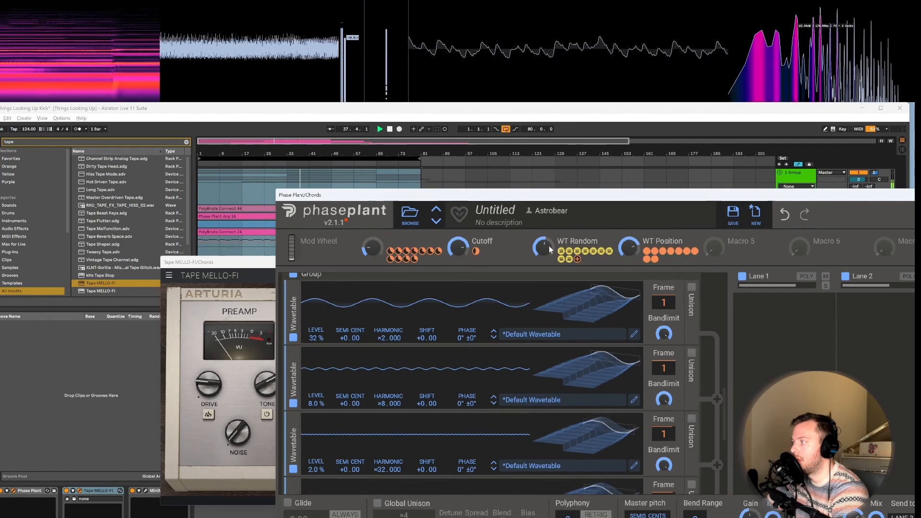
drag(549, 250, 550, 248)
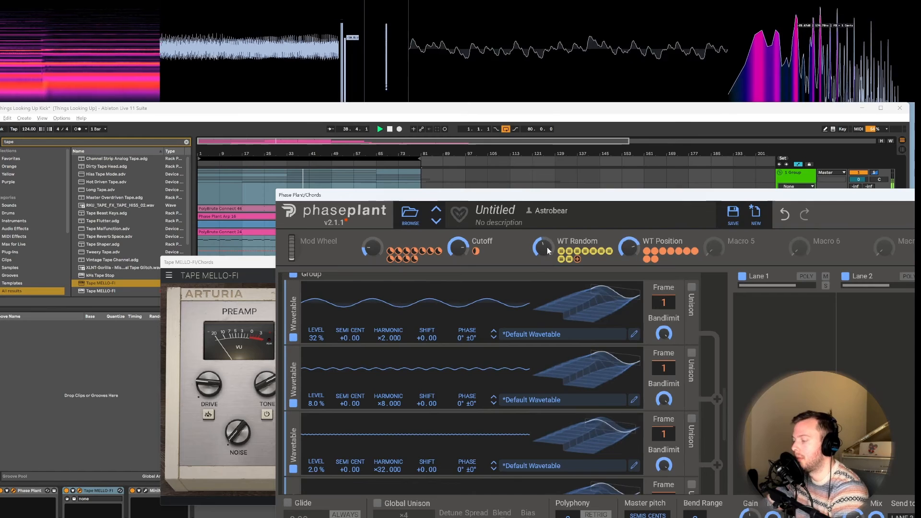
key(space)
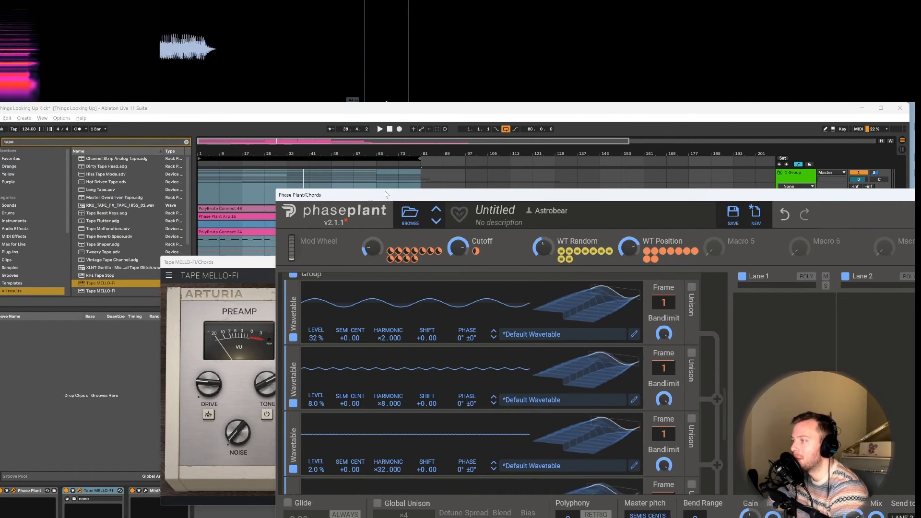
drag(382, 197, 220, 115)
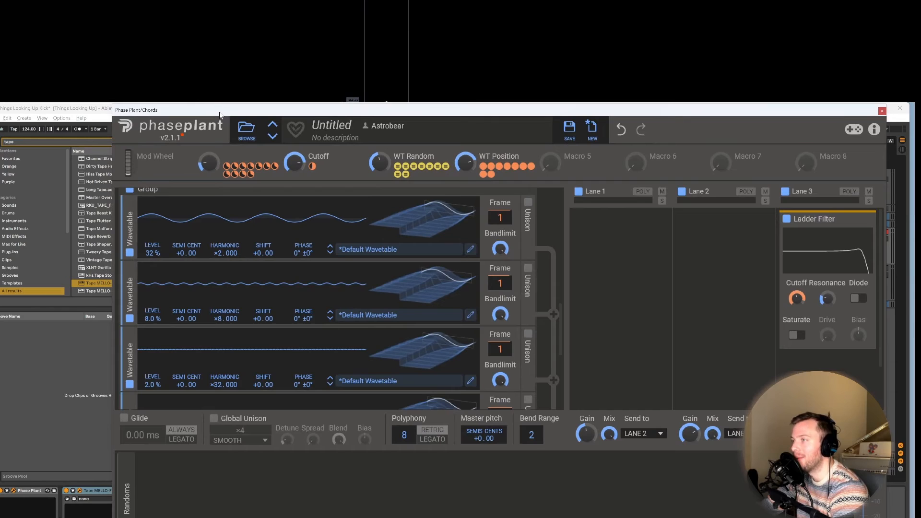
drag(219, 115, 329, 271)
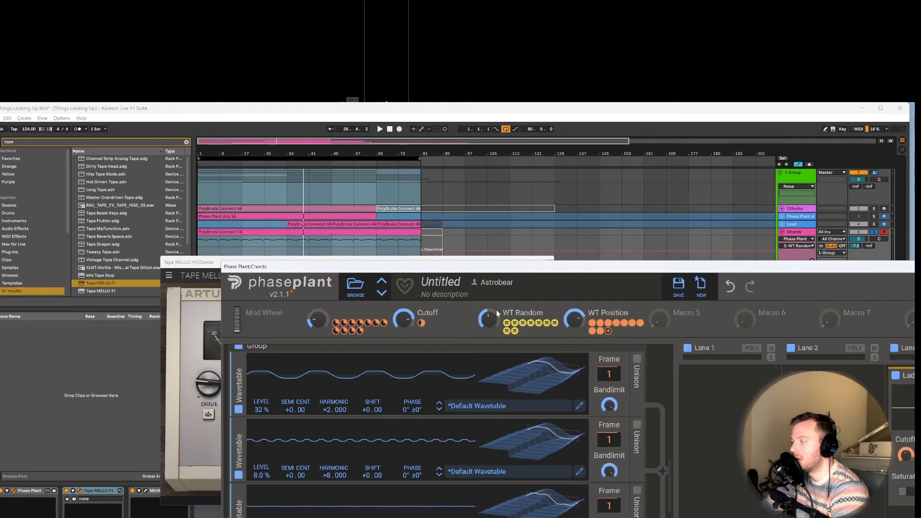
drag(417, 266, 393, 172)
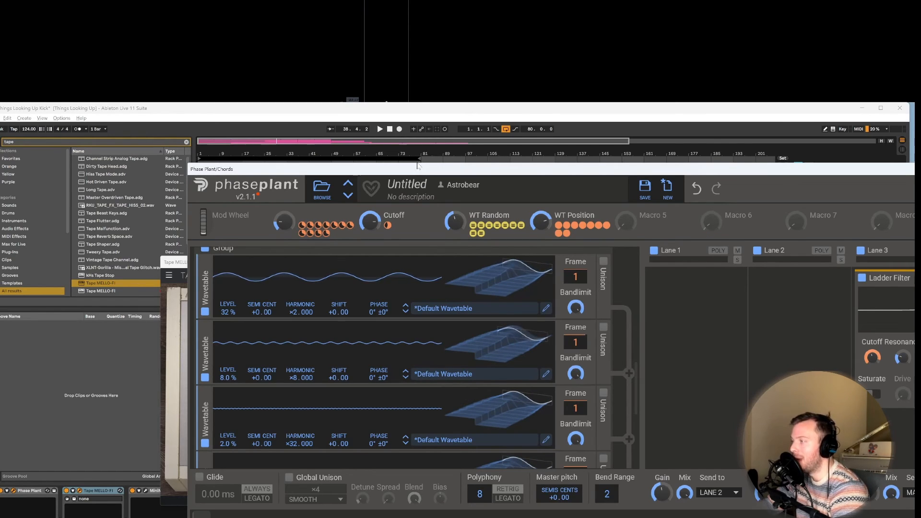
drag(415, 174, 396, 130)
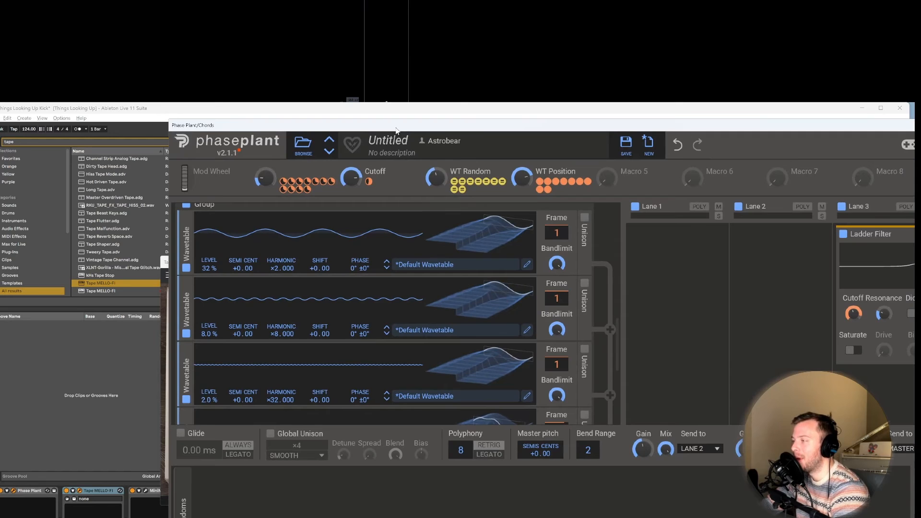
Step: Move Phase Plant clear of the tracks, take the Chords track out of solo, and play the arrangement
drag(397, 130, 462, 288)
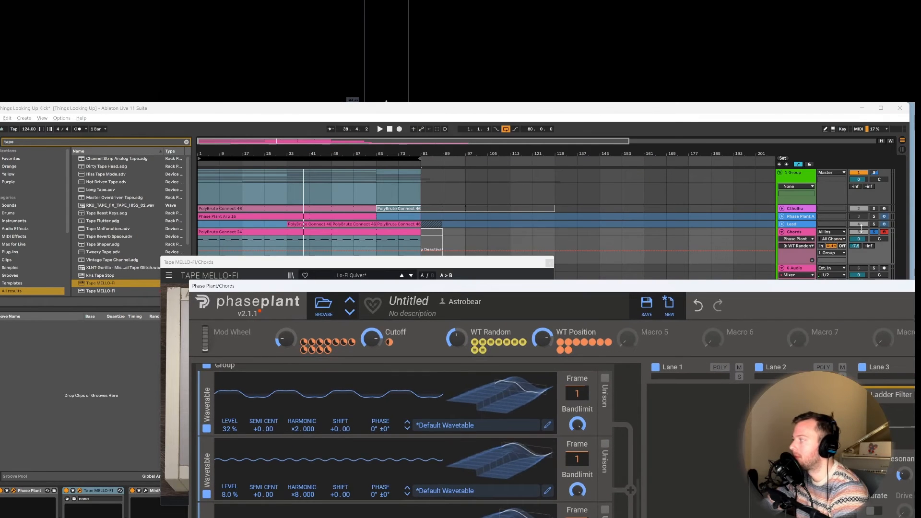
click(874, 231)
key(space)
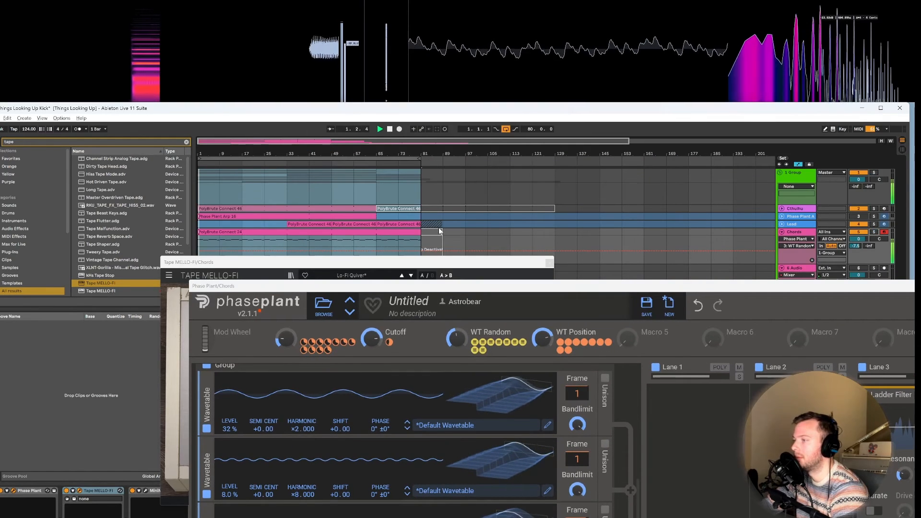
Step: Unfold the Lead and Phase Plant arp tracks and close the Tape MELLO-FI window
click(783, 223)
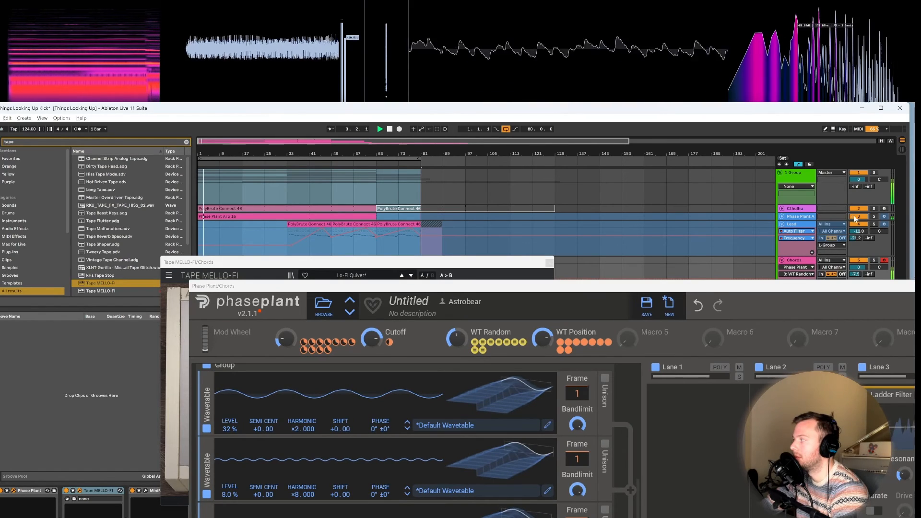
click(782, 216)
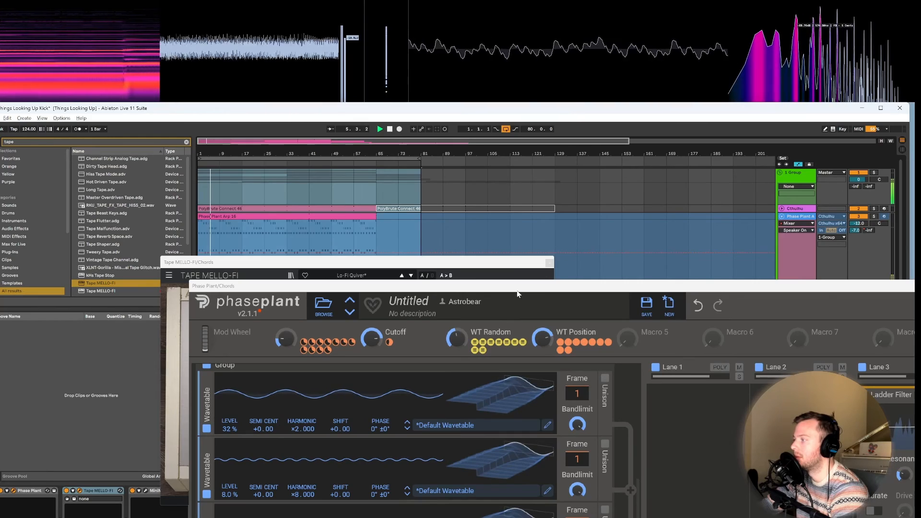
click(549, 262)
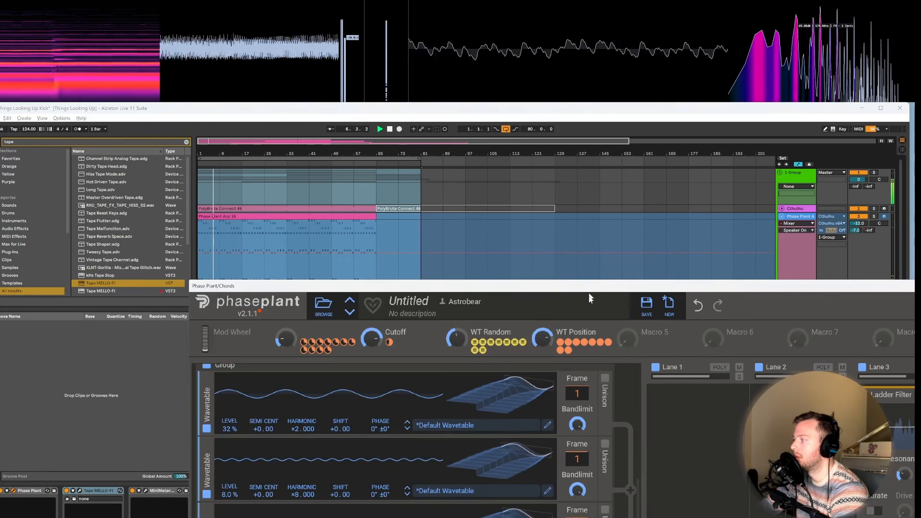
Step: Uncover more of the Phase Plant arp track and set its volume to -7.4 dB
drag(589, 287, 592, 335)
drag(859, 223, 858, 209)
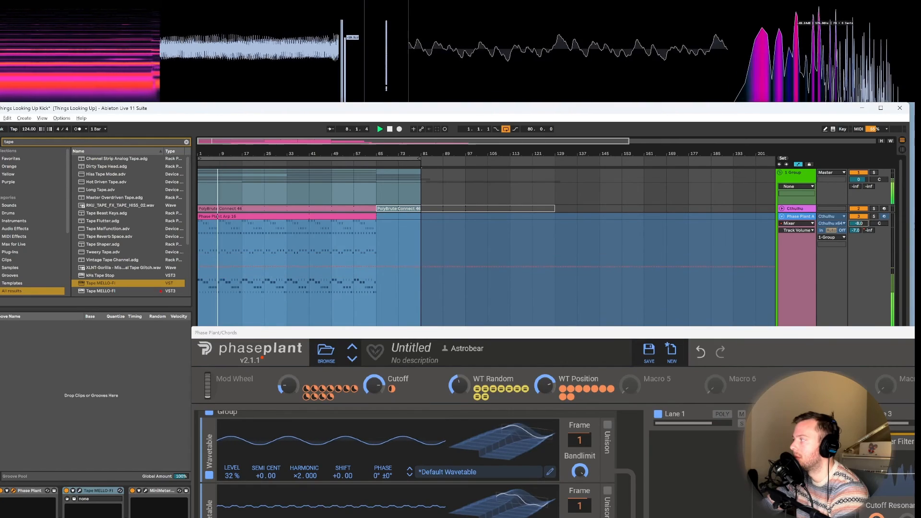
click(547, 385)
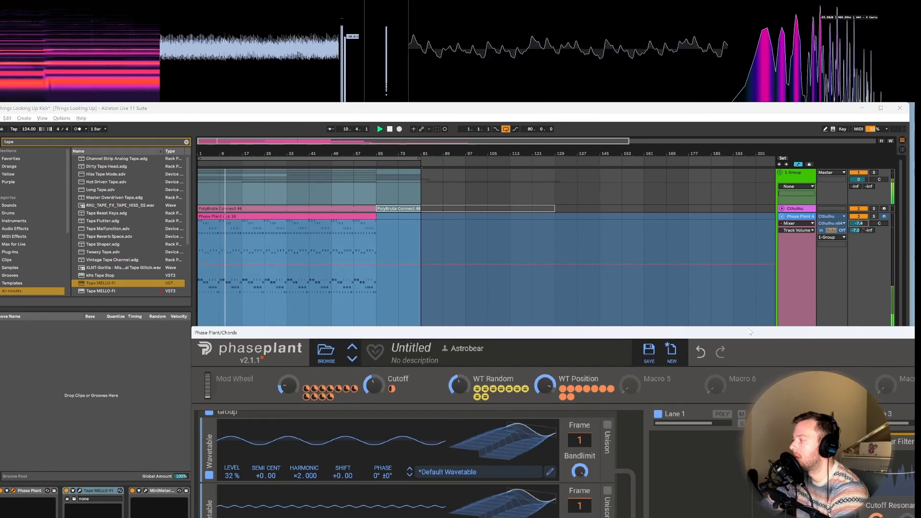
Step: Bring the Lead track into view clear of Phase Plant and set its volume to -9.7 dB
drag(749, 332, 719, 422)
scroll(716, 406, down, 1)
scroll(716, 406, down, 2)
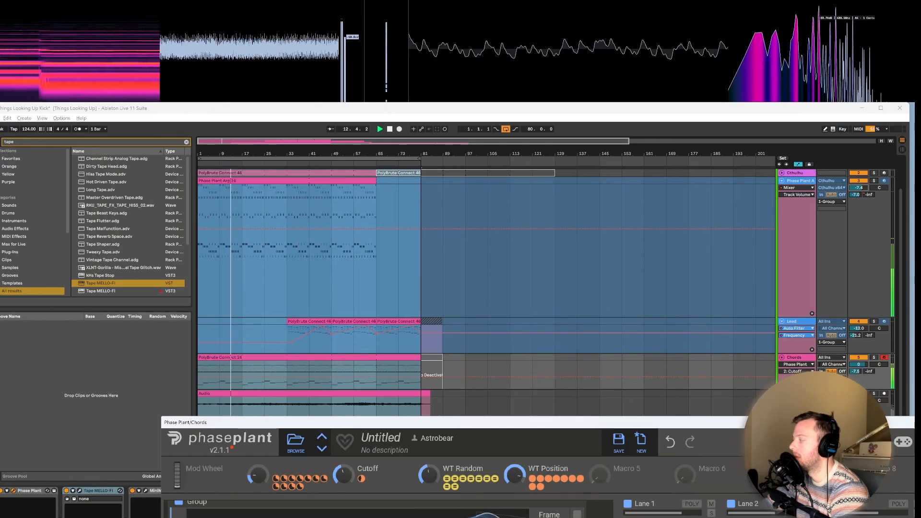
mouse_move(715, 422)
mouse_down()
mouse_move(703, 487)
mouse_move(706, 412)
mouse_up()
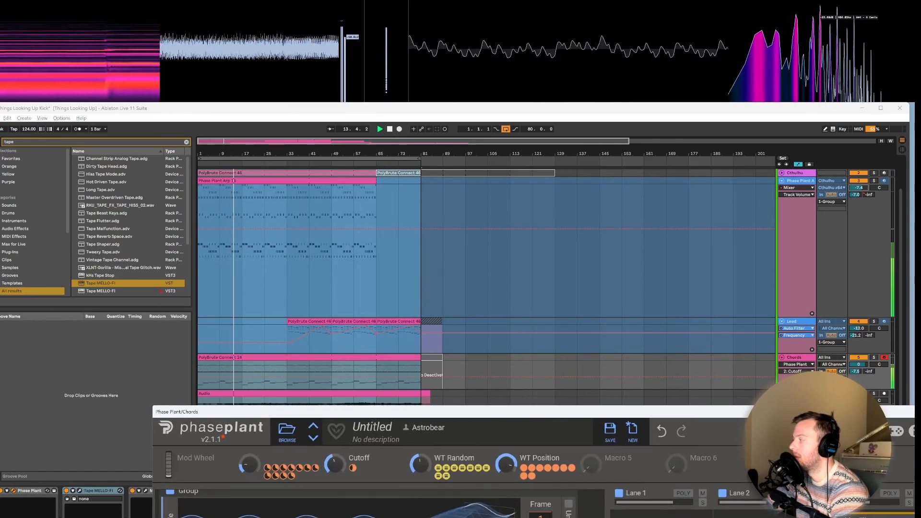
drag(859, 329, 859, 327)
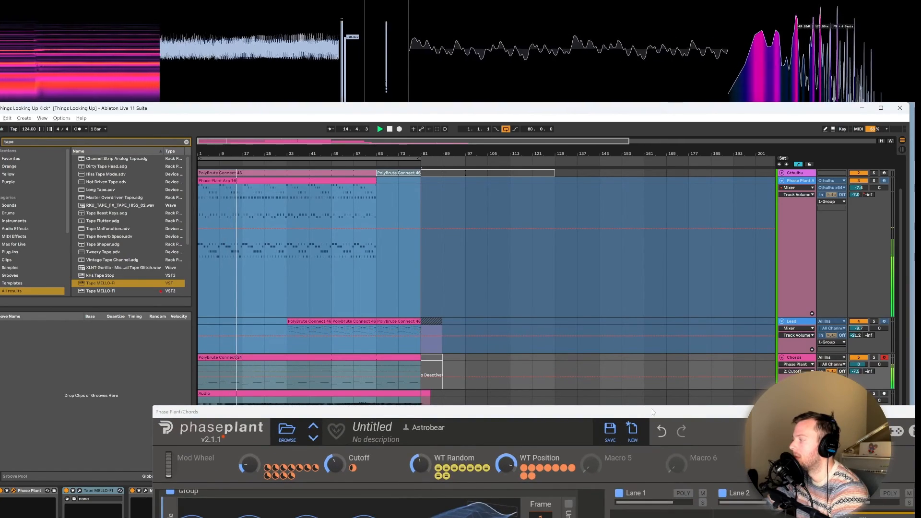
Step: Set Phase Plant's WT Position macro to 79% and raise the arp track's volume slightly
drag(617, 415, 533, 160)
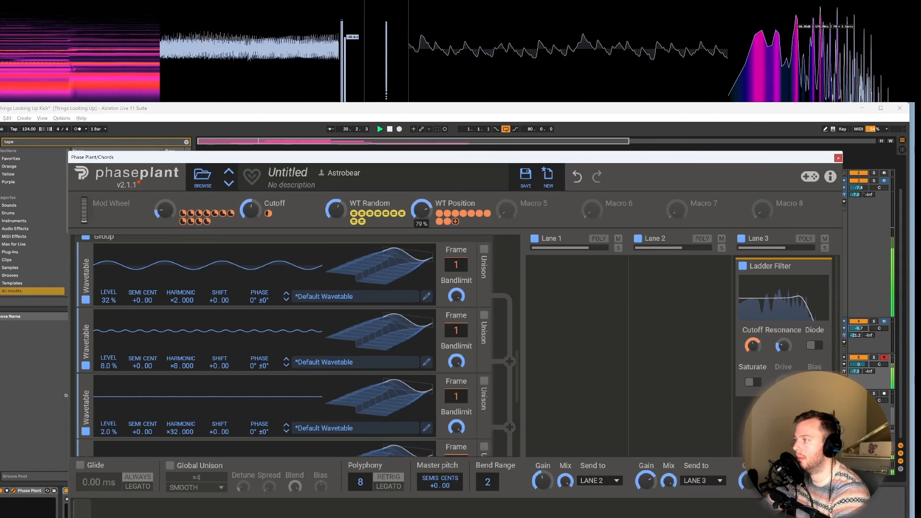
drag(789, 158, 721, 216)
drag(860, 188, 860, 185)
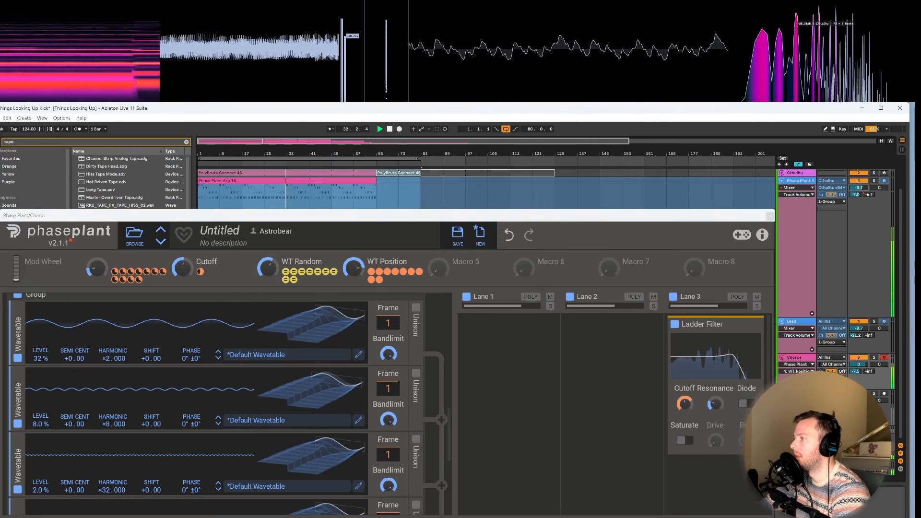
Step: Lower the WT Position macro to 36% and reposition Phase Plant around the track controls
drag(474, 219, 561, 170)
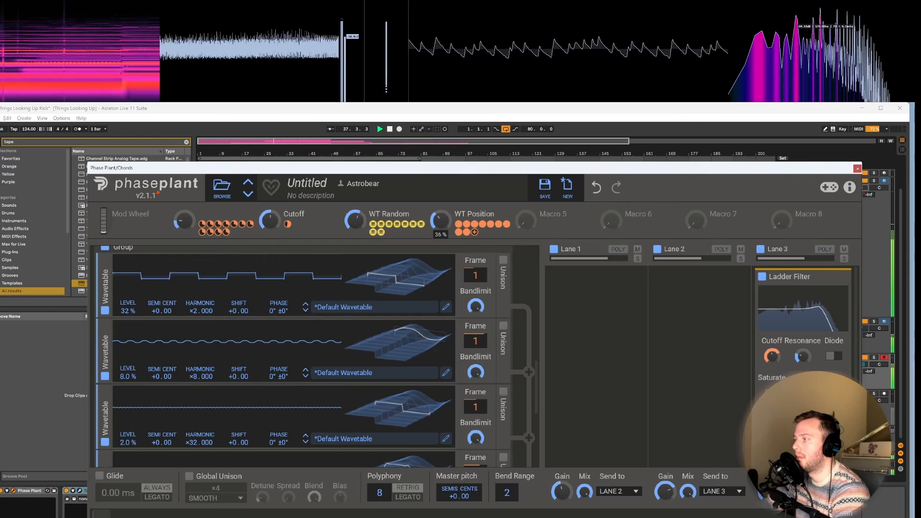
drag(779, 168, 685, 186)
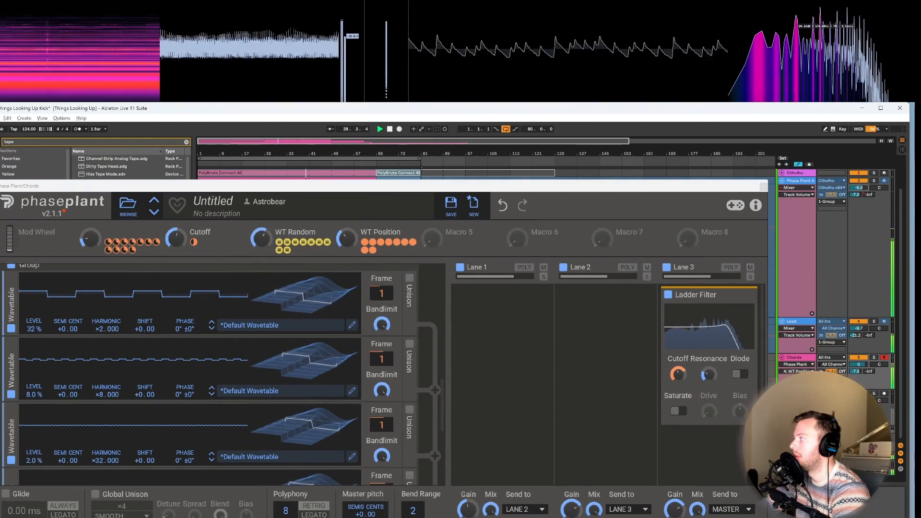
drag(692, 183, 759, 144)
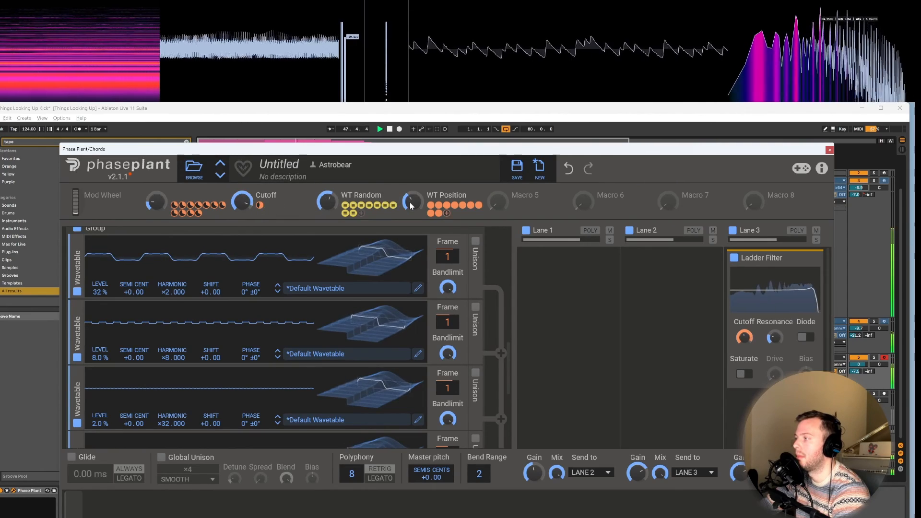
Step: Lower the WT Position macro to 0% and raise WT Random to its maximum
drag(410, 206, 410, 213)
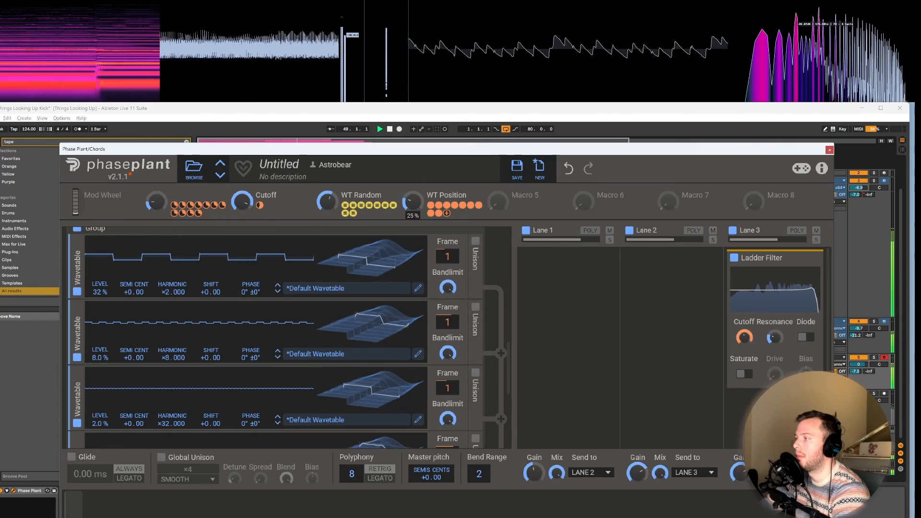
drag(410, 215, 410, 210)
drag(325, 206, 325, 201)
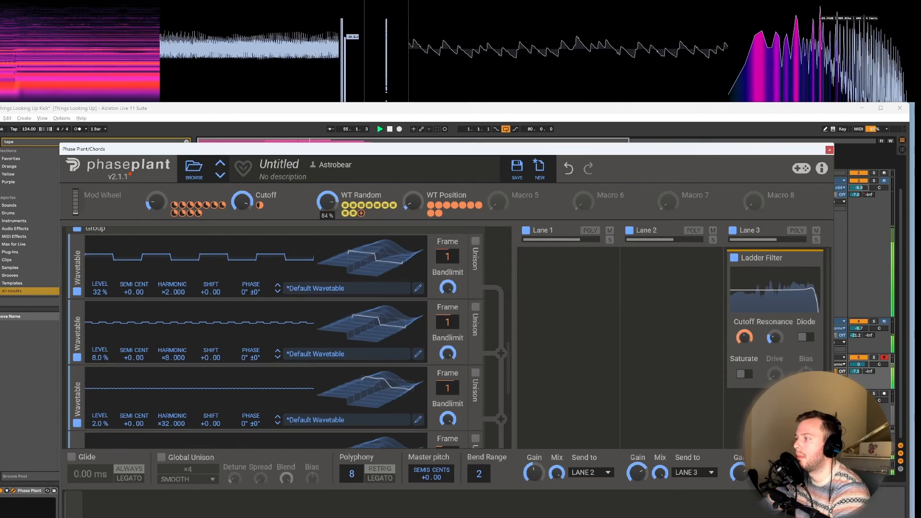
drag(325, 199, 325, 197)
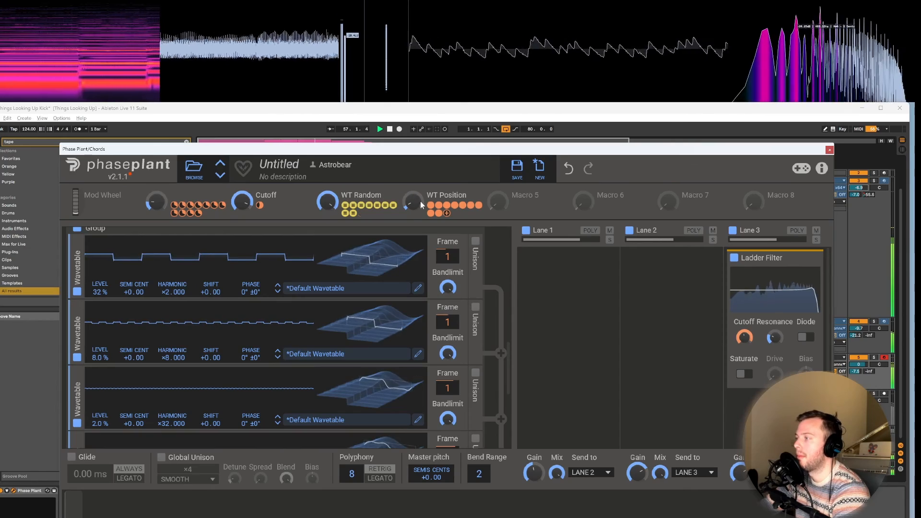
drag(412, 202, 413, 204)
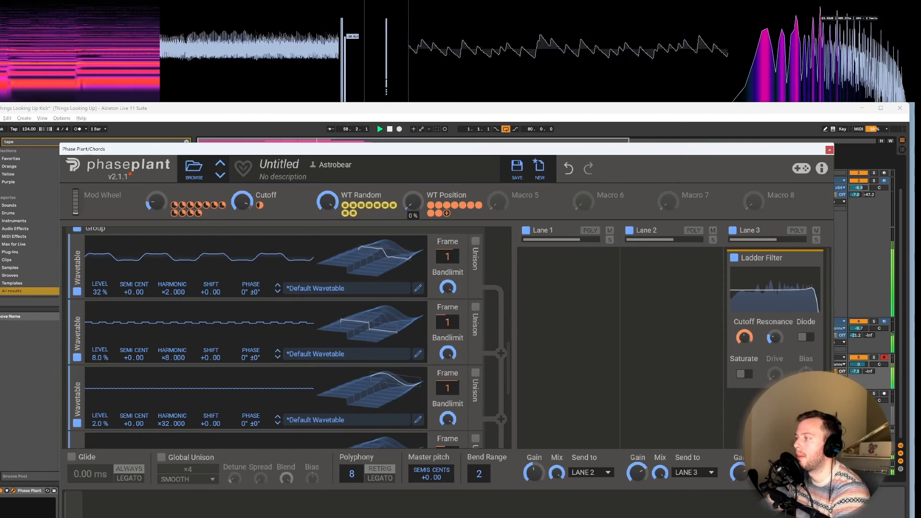
Step: Open the Cutoff macro and increase the Ladder Filter's Resonance and Drive with Saturate enabled
drag(251, 204, 252, 187)
drag(774, 337, 774, 328)
click(749, 377)
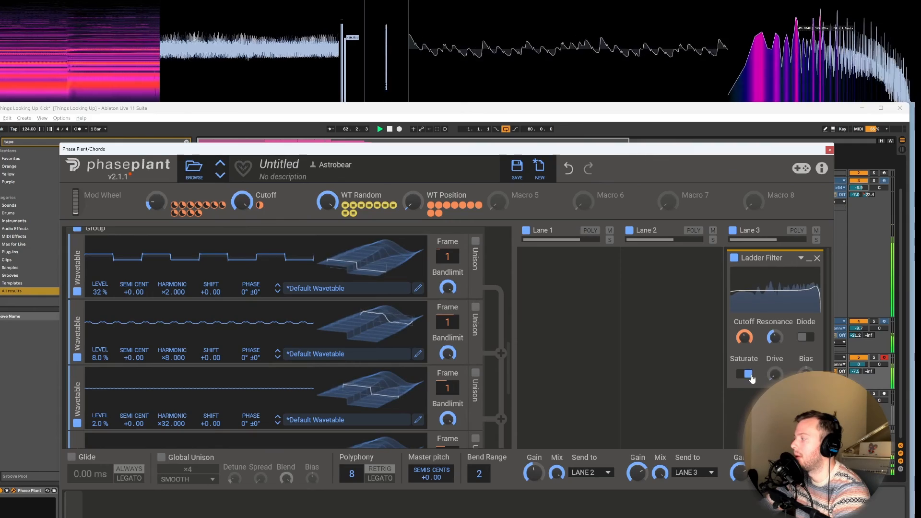
drag(774, 368, 774, 362)
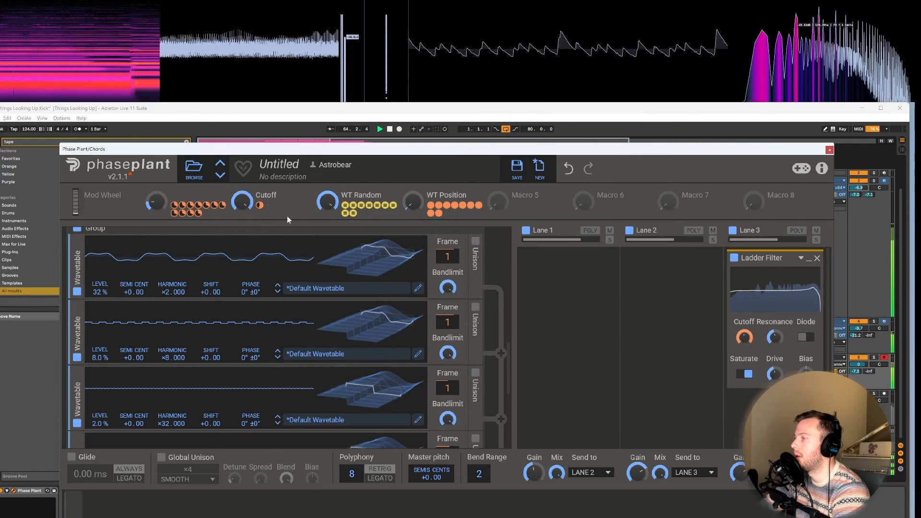
Step: Lower the Cutoff macro to about 30% and raise WT Position from 0% while the track plays
drag(240, 203, 239, 216)
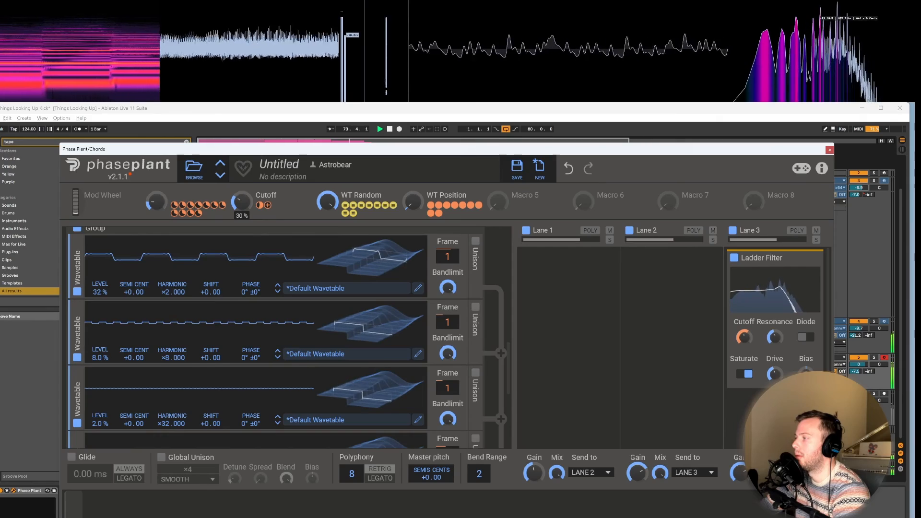
drag(413, 204, 413, 199)
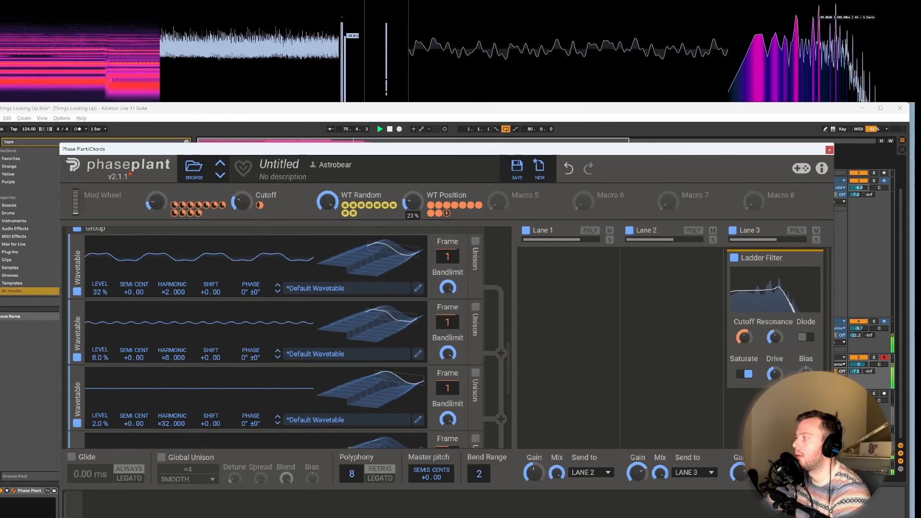
drag(241, 202, 241, 202)
drag(413, 203, 413, 195)
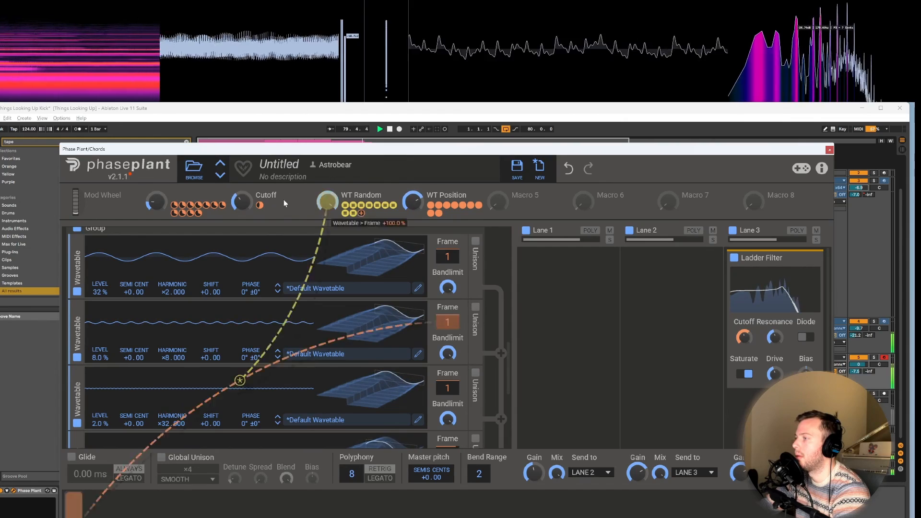
Step: Raise the WT Position macro to its maximum and lower the Cutoff macro while the track plays
drag(238, 203, 238, 202)
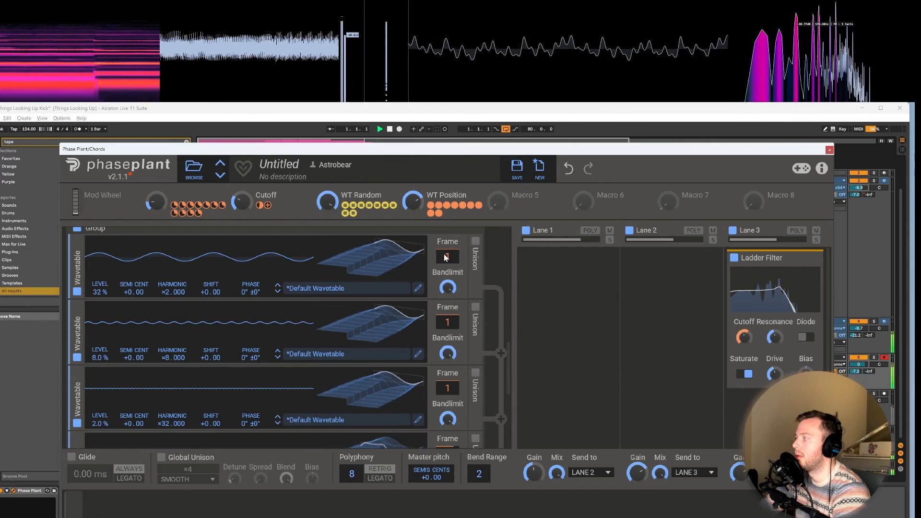
drag(413, 202, 413, 198)
drag(245, 207, 245, 209)
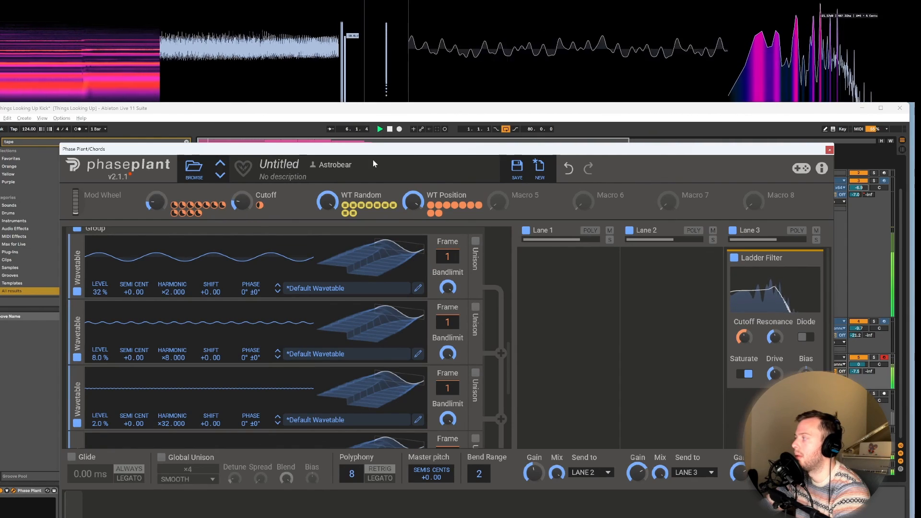
Step: Fade mixer track 2's volume down to -inf and raise the Cutoff macro again
drag(860, 188, 860, 191)
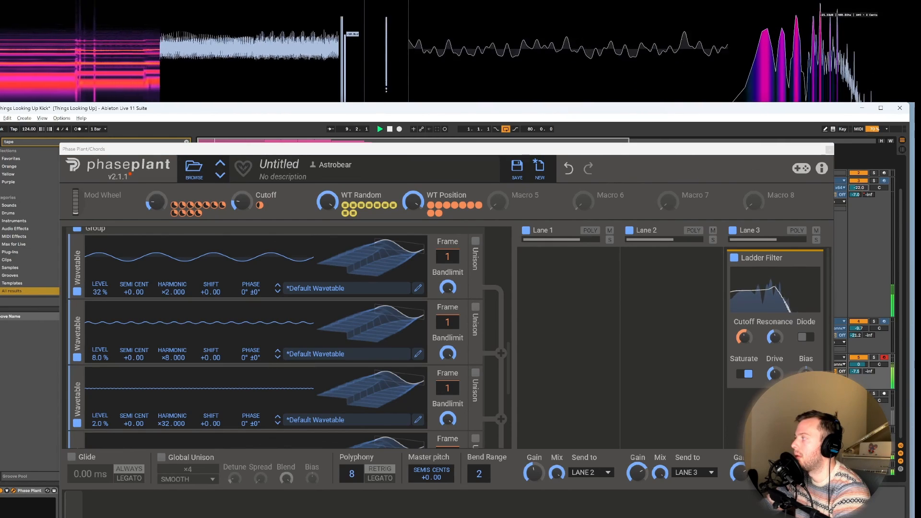
drag(860, 189, 860, 192)
drag(242, 205, 242, 205)
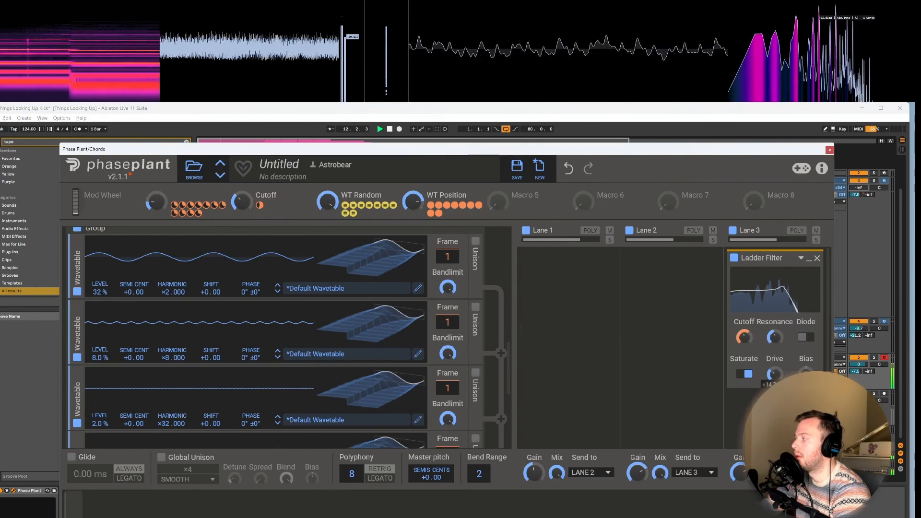
Step: Lower the Ladder Filter's Drive to its minimum and reduce its Resonance
drag(774, 375, 775, 396)
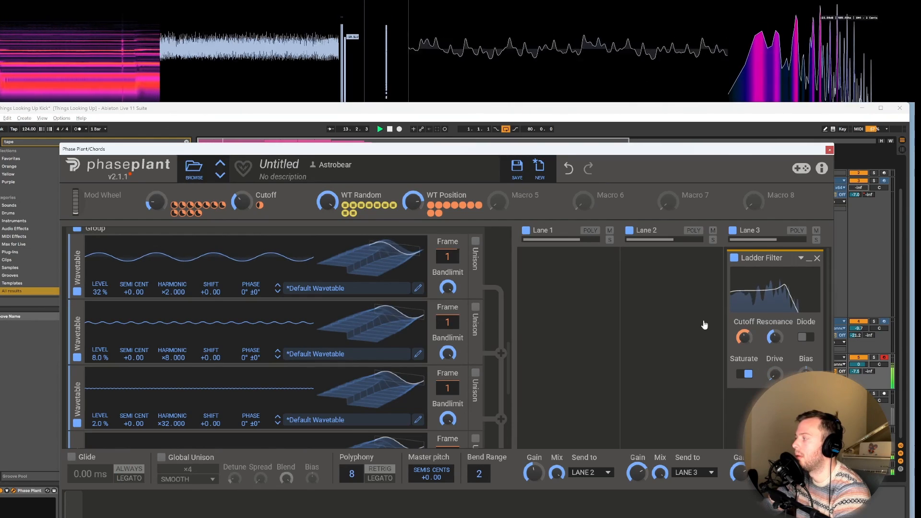
click(710, 321)
click(753, 311)
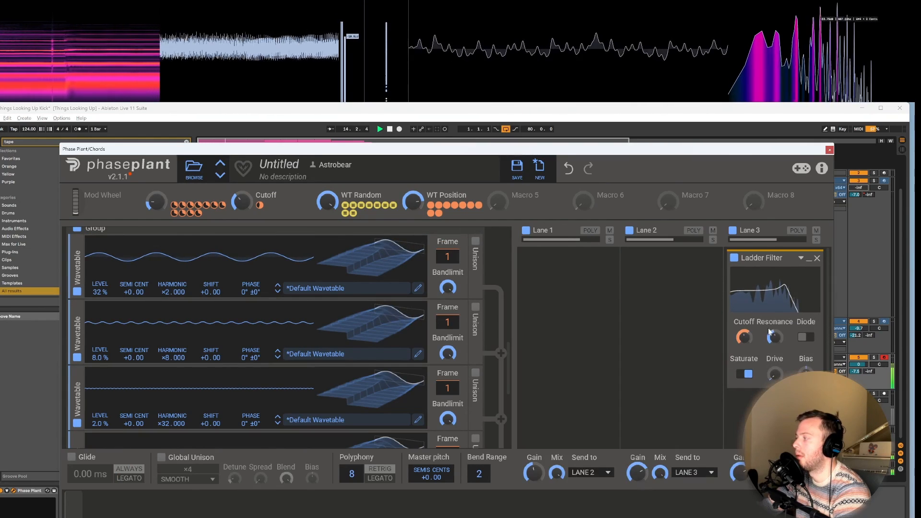
drag(773, 335, 773, 338)
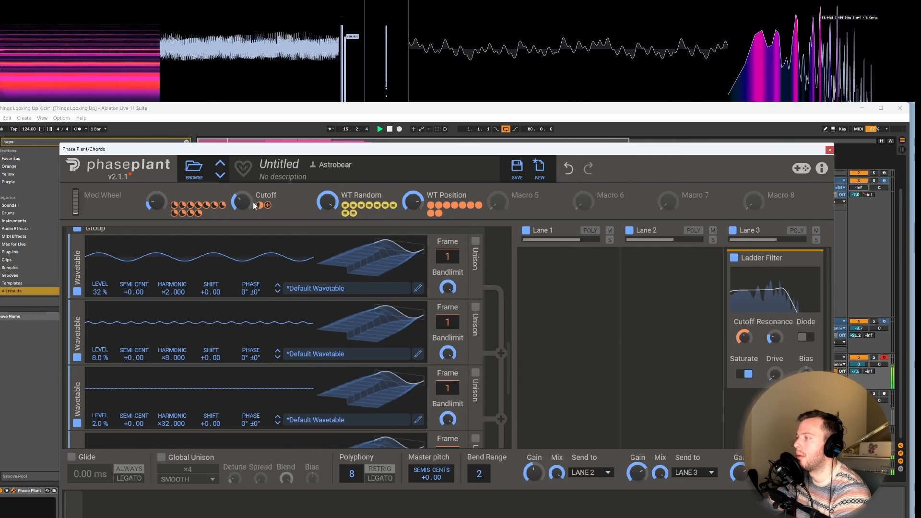
Step: Lower the Cutoff macro to its minimum and stop playback
drag(241, 202, 241, 228)
key(space)
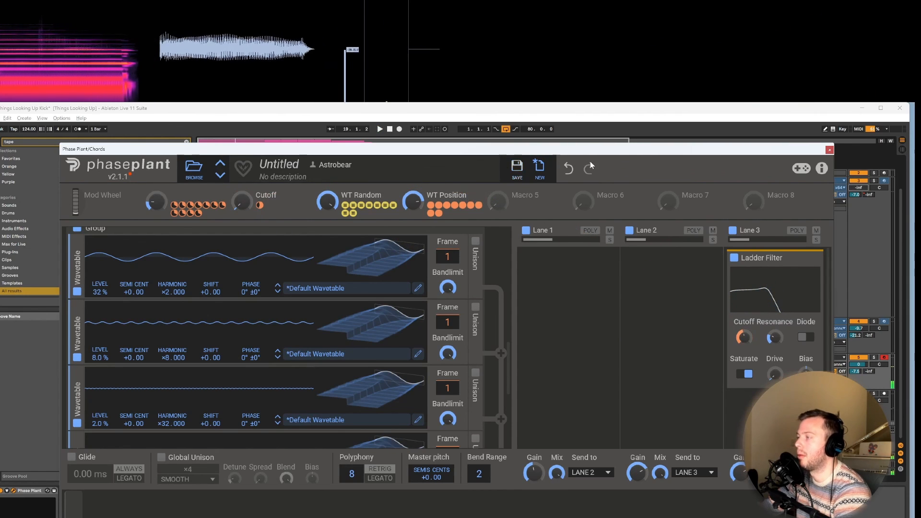